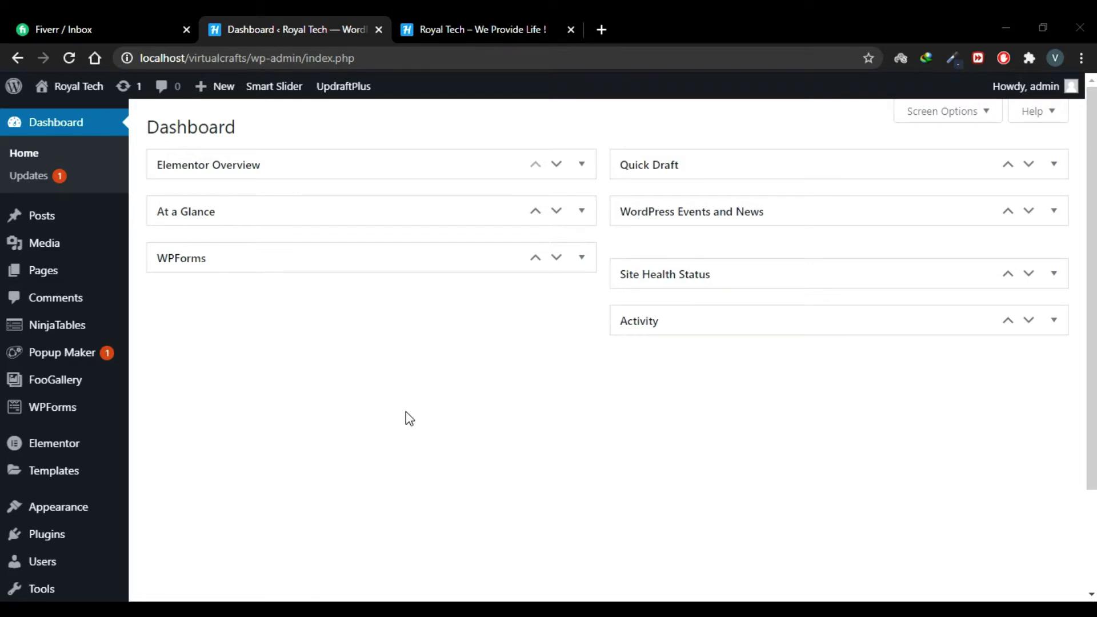
# Search the plugin directory for "social share" and install and activate the Sassy Social Share plugin
pyautogui.moveTo(83, 540)
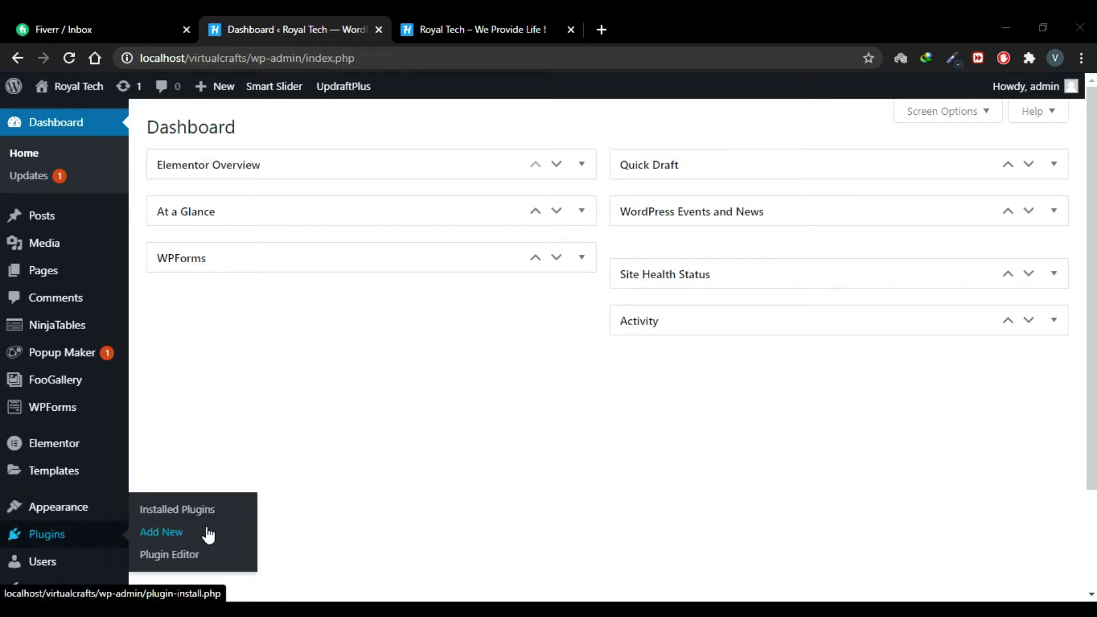
pyautogui.click(209, 533)
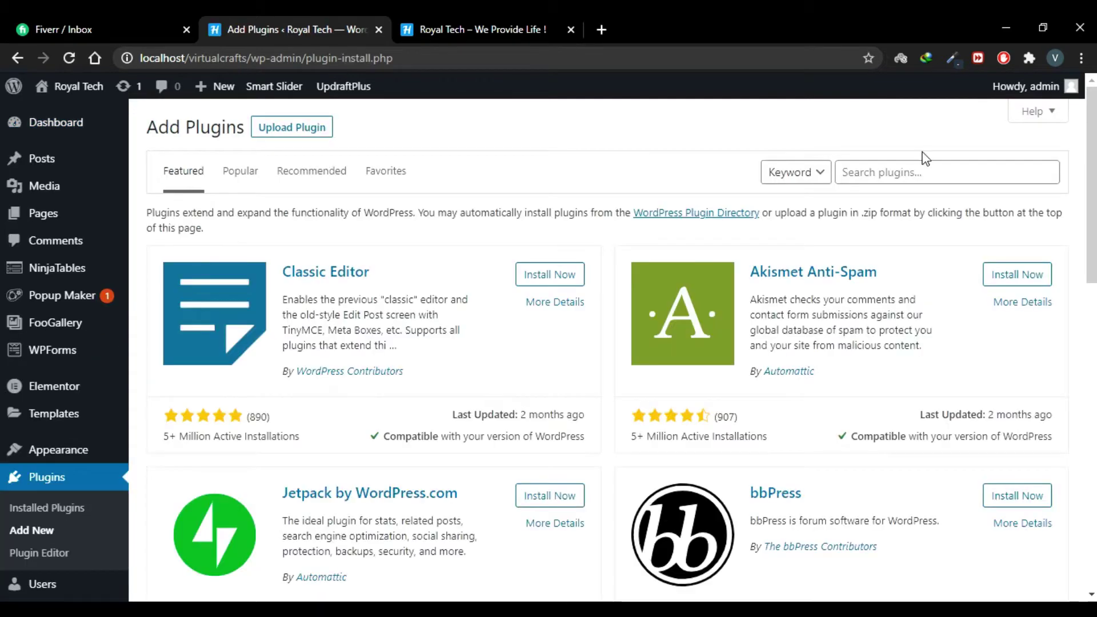
pyautogui.click(916, 173)
pyautogui.write('social share')
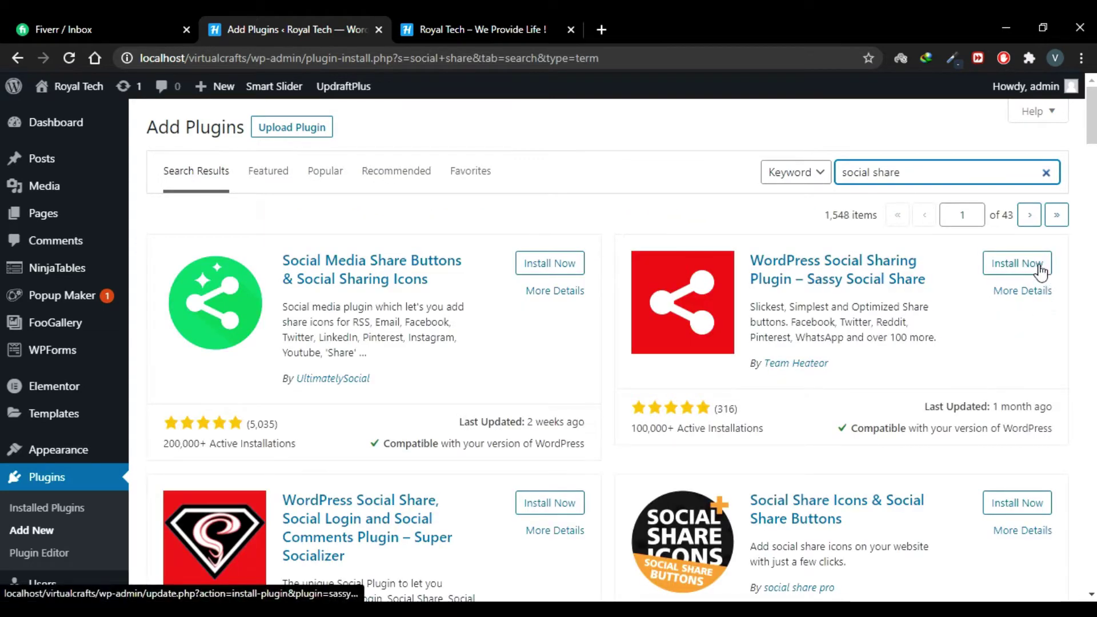
pyautogui.click(1024, 270)
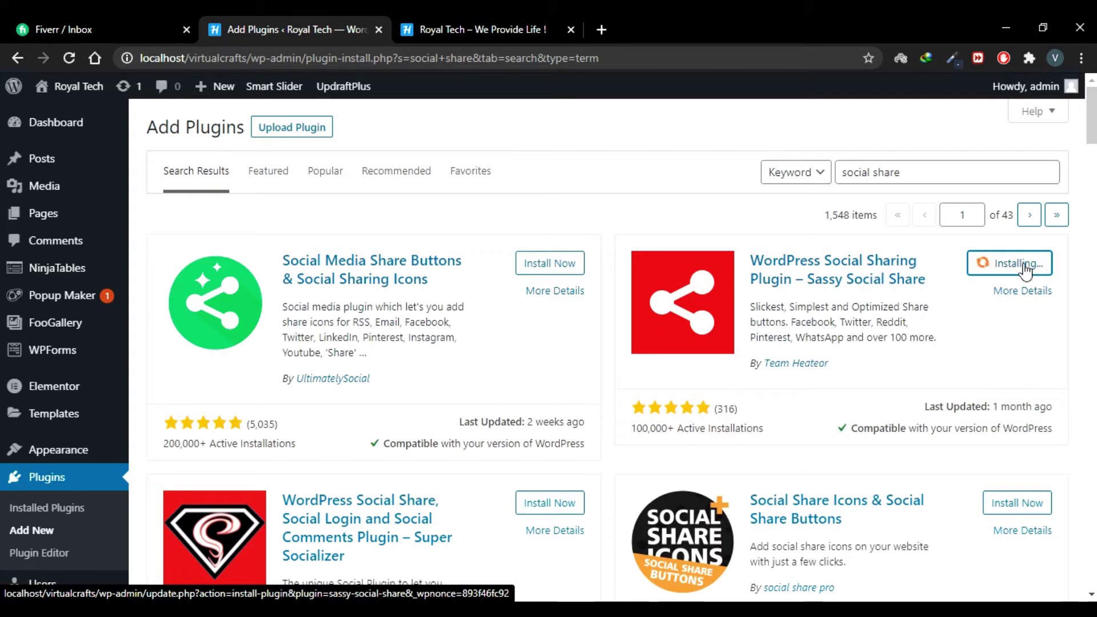
pyautogui.click(1032, 274)
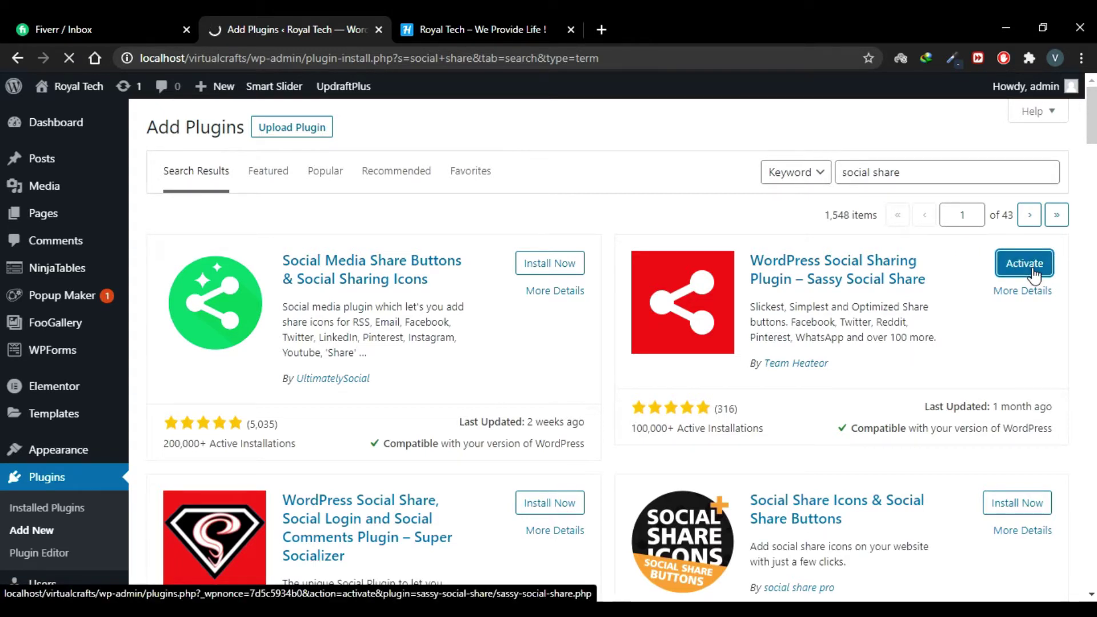
# Open the settings page of the Sassy Social Share plugin
pyautogui.scroll(-12, 440, 324)
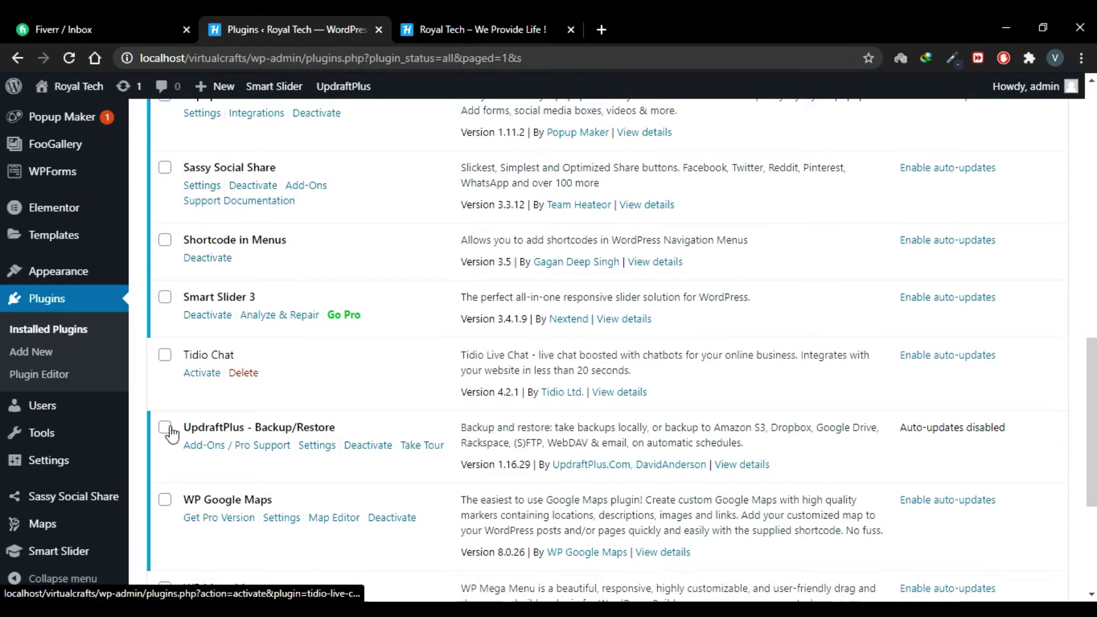
pyautogui.click(66, 498)
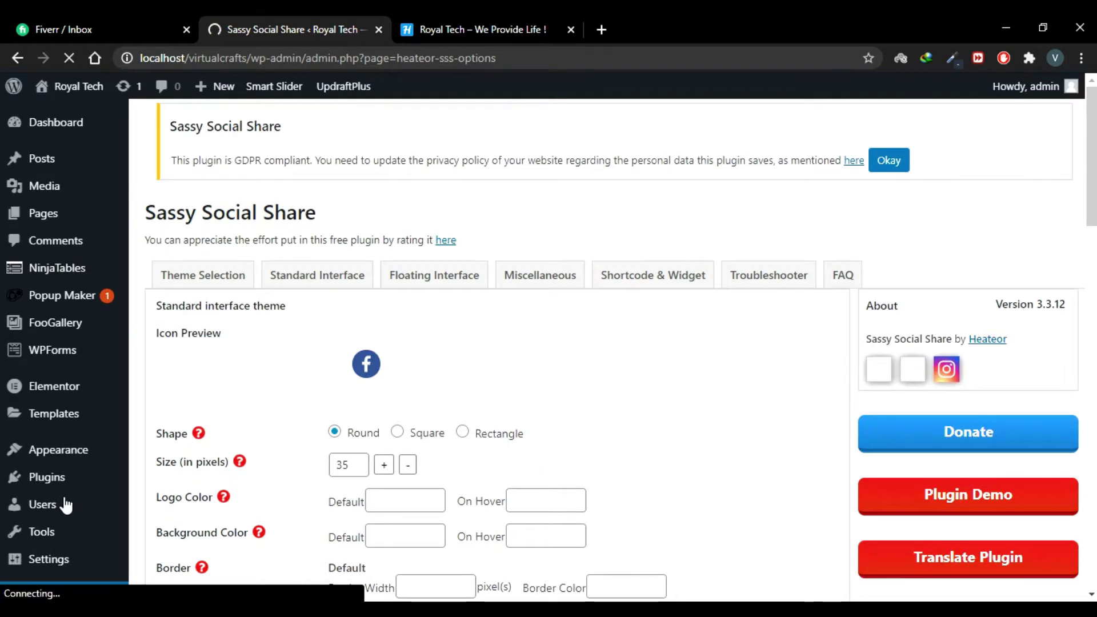
# Try the Square and Rectangle icon shapes for the standard interface theme and return to Round
pyautogui.scroll(-2, 551, 264)
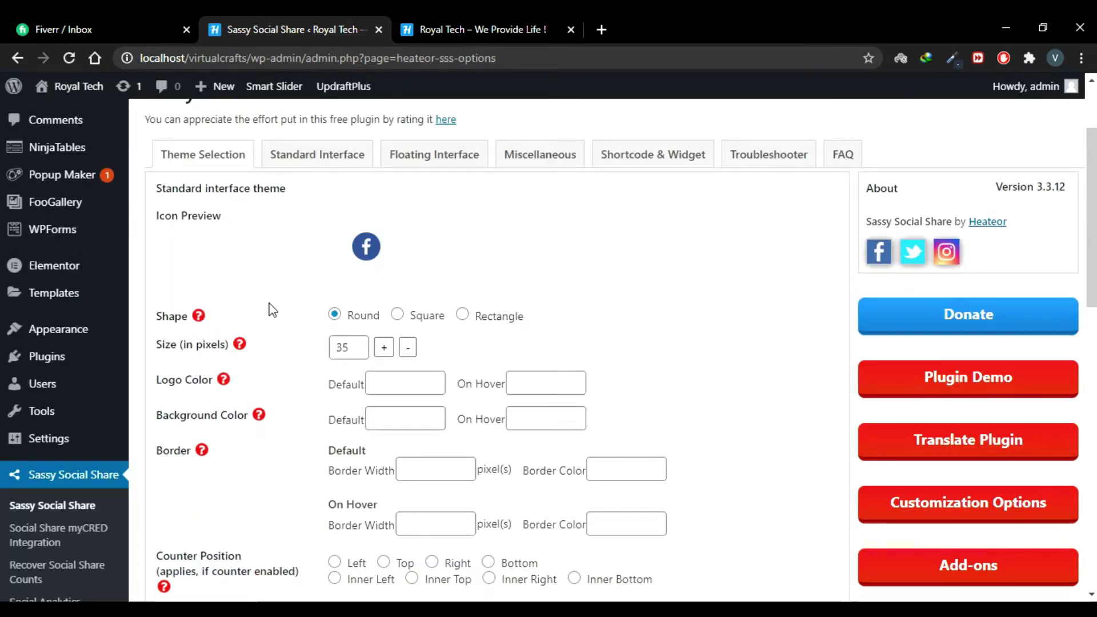
pyautogui.click(397, 314)
pyautogui.click(462, 315)
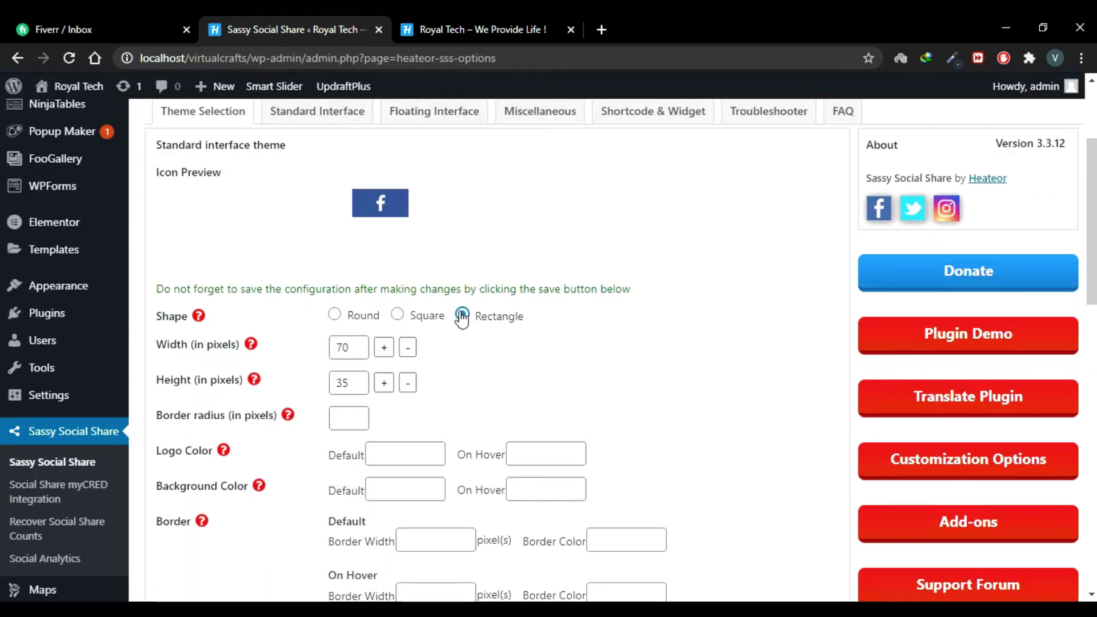
pyautogui.click(334, 316)
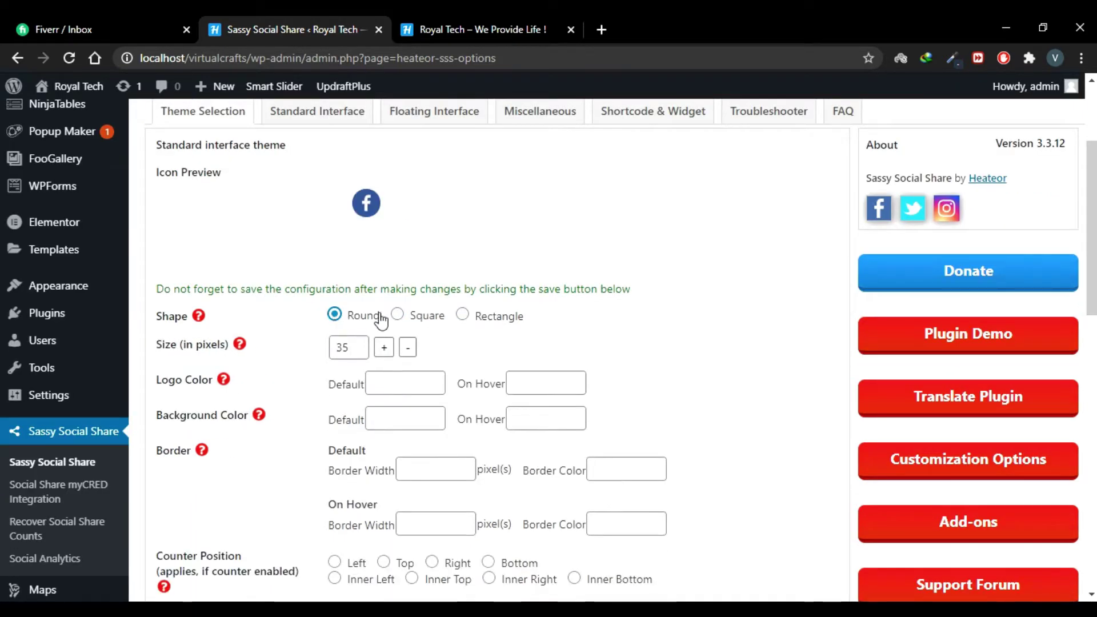
# Increase the standard interface icon size to 50 pixels
pyautogui.scroll(-1, 646, 314)
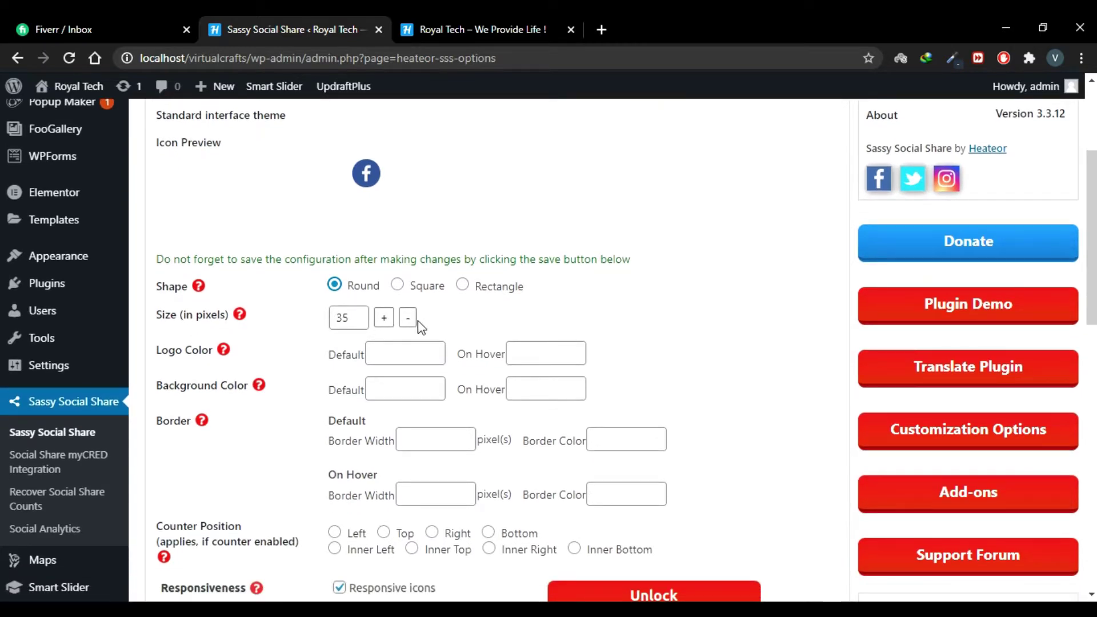
pyautogui.click(386, 318)
pyautogui.click(386, 318)
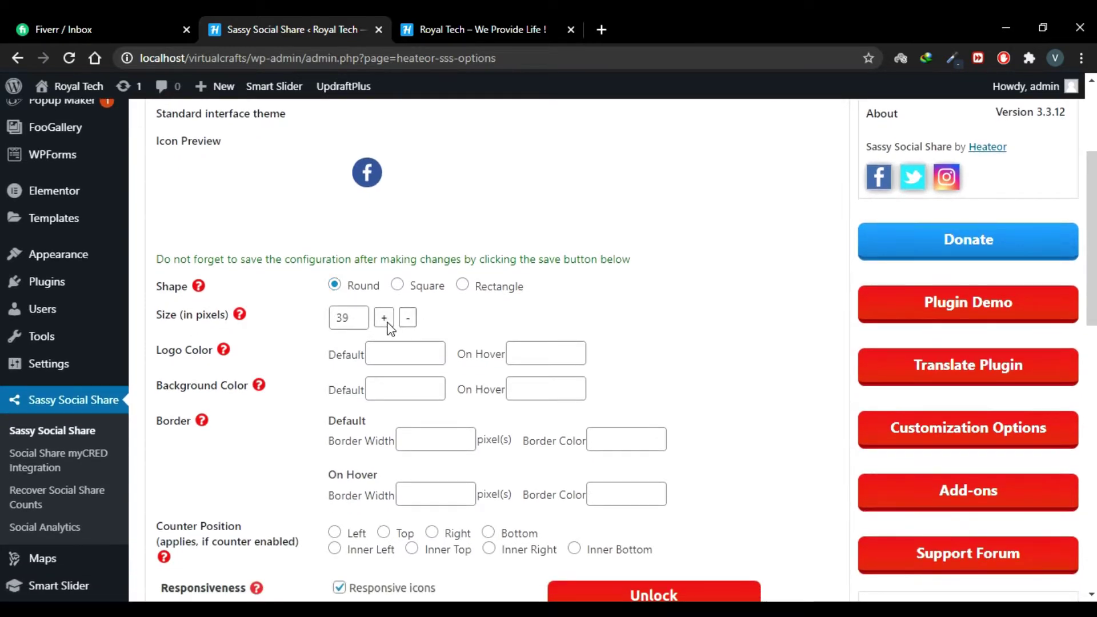
pyautogui.click(386, 318)
pyautogui.click(386, 318)
pyautogui.click(386, 319)
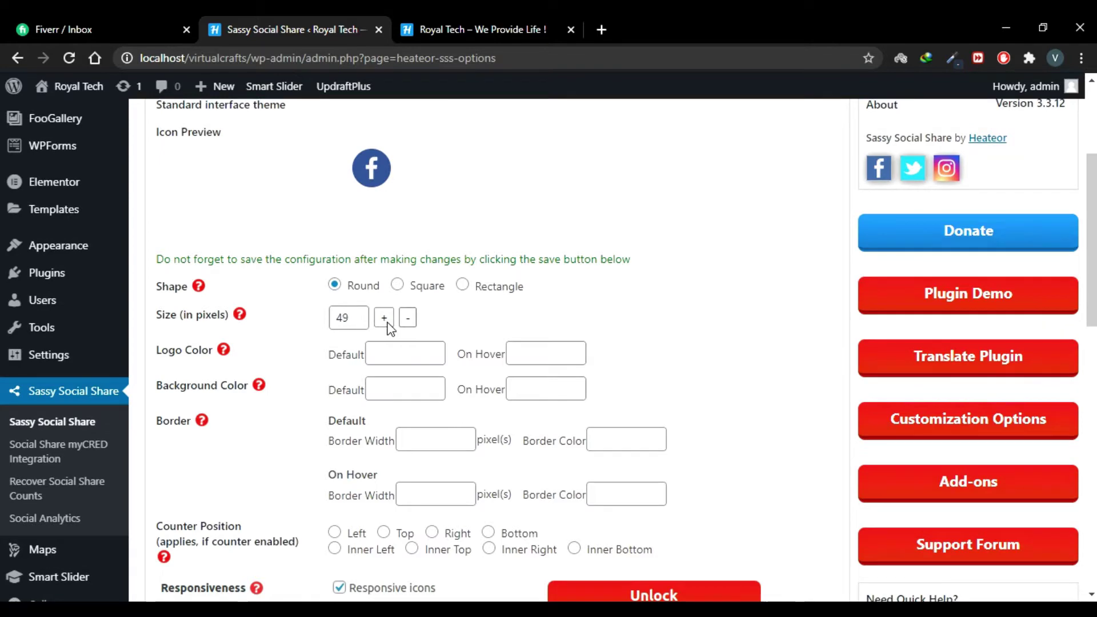
pyautogui.click(386, 318)
pyautogui.scroll(-3, 551, 300)
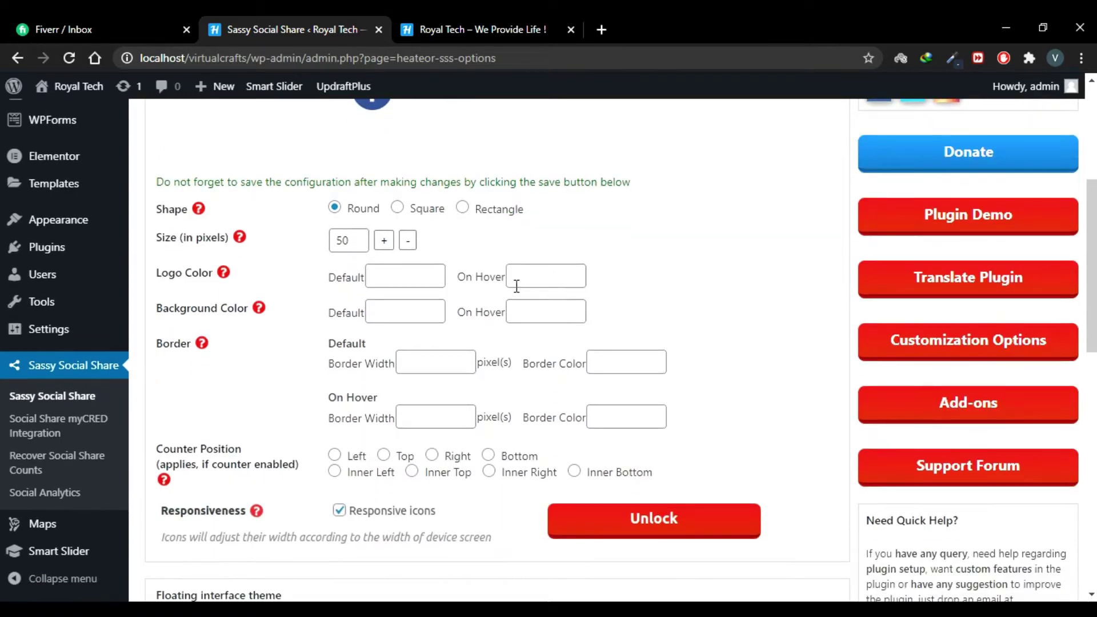
pyautogui.scroll(5, 517, 285)
pyautogui.click(435, 484)
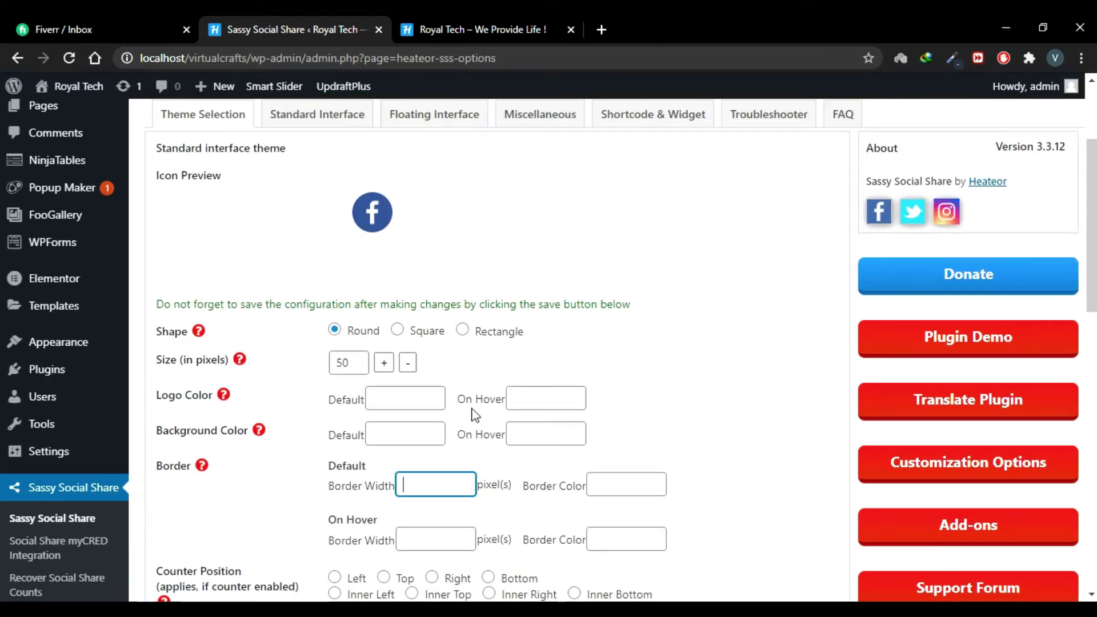
# Search the web for "color codes" in a new browser tab and open the HTML Color Codes site
pyautogui.click(599, 25)
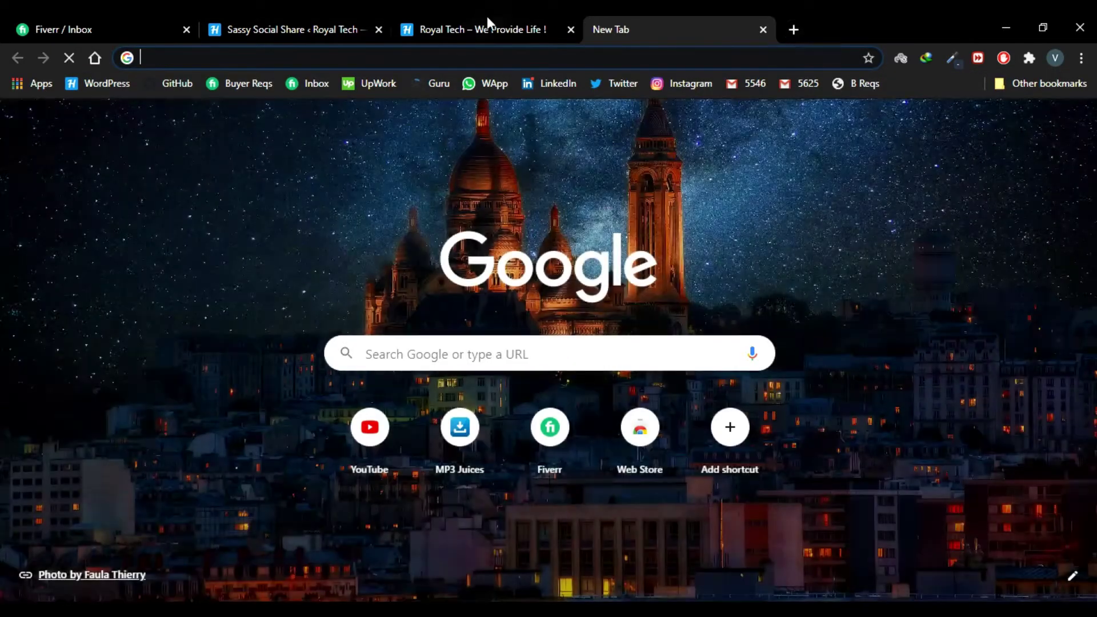
pyautogui.click(486, 18)
pyautogui.click(697, 28)
pyautogui.write('color codes')
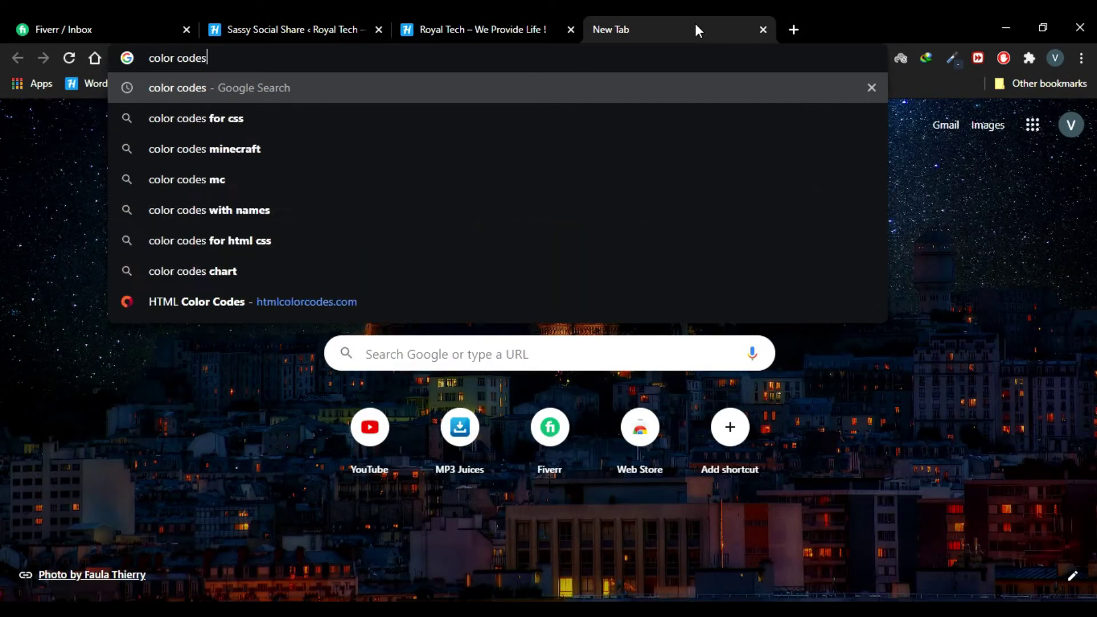
pyautogui.press('Return')
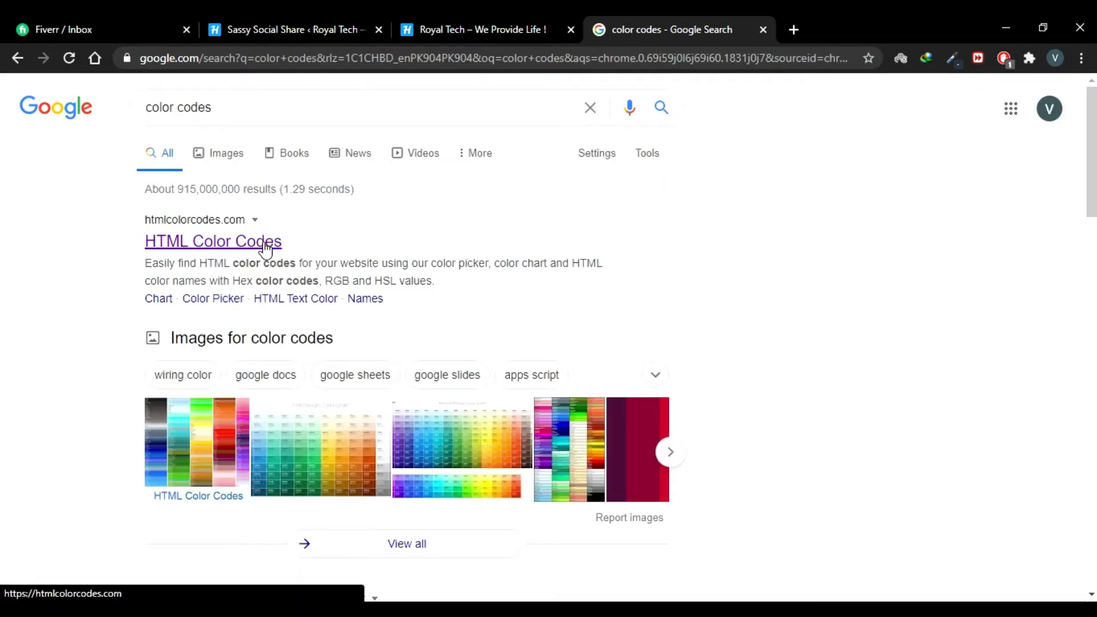
pyautogui.click(264, 245)
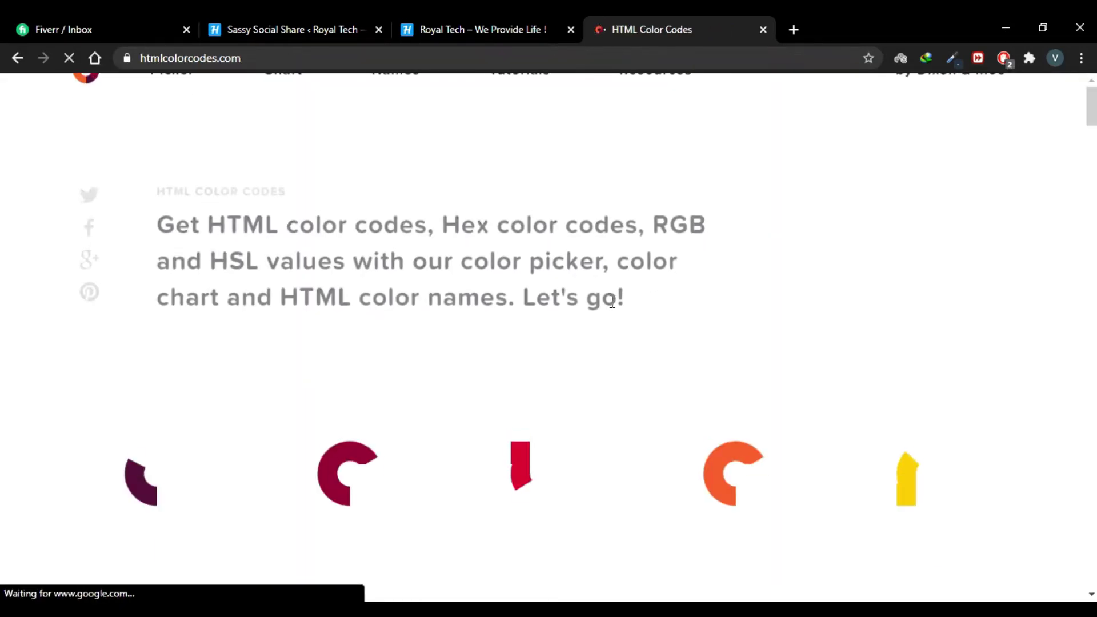
# Pick a bright green in the site's color picker and copy its hex code 55FF33
pyautogui.scroll(-6, 611, 303)
pyautogui.scroll(1, 581, 232)
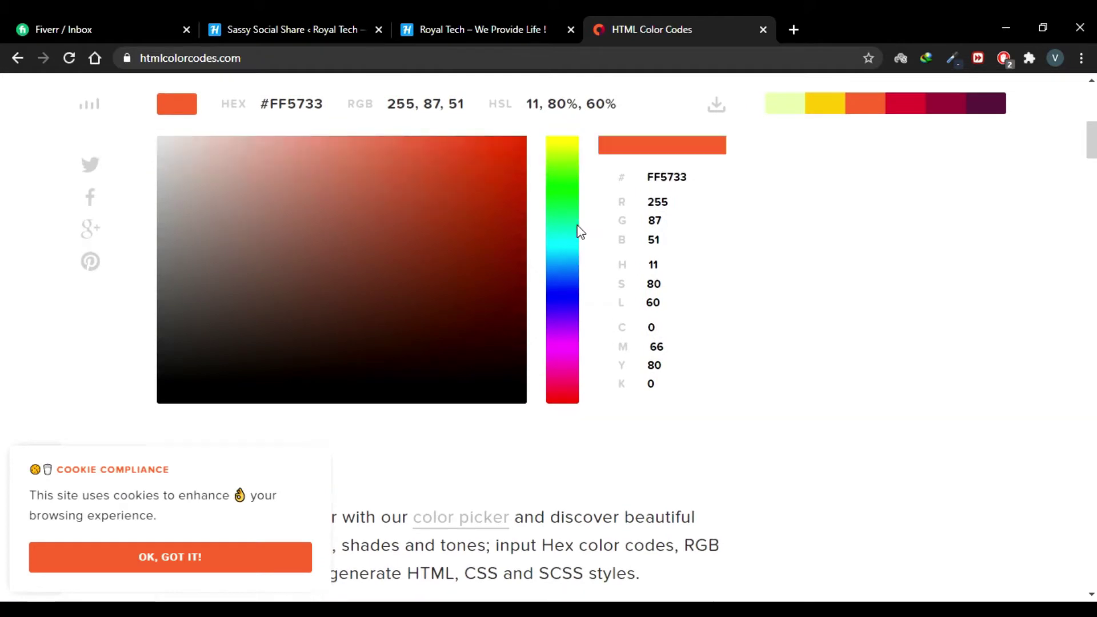
pyautogui.click(563, 284)
pyautogui.moveTo(692, 282); pyautogui.dragTo(644, 284)
pyautogui.hotkey('ctrl', 'c')
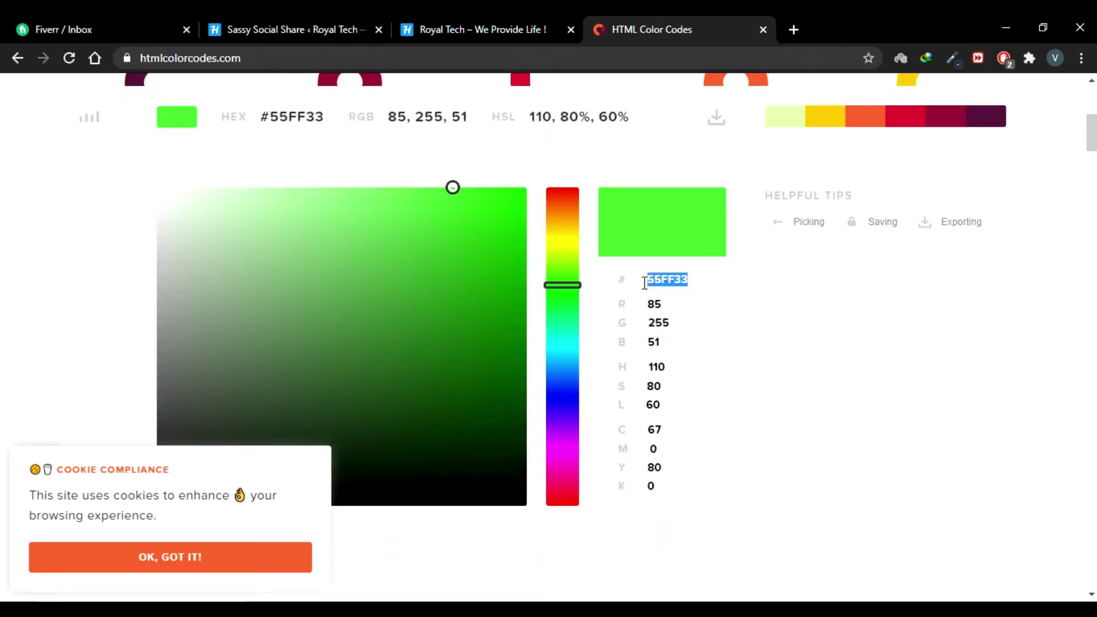
# Back in the Sassy Social Share settings, set the logo's on-hover color to #55FF33
pyautogui.click(346, 20)
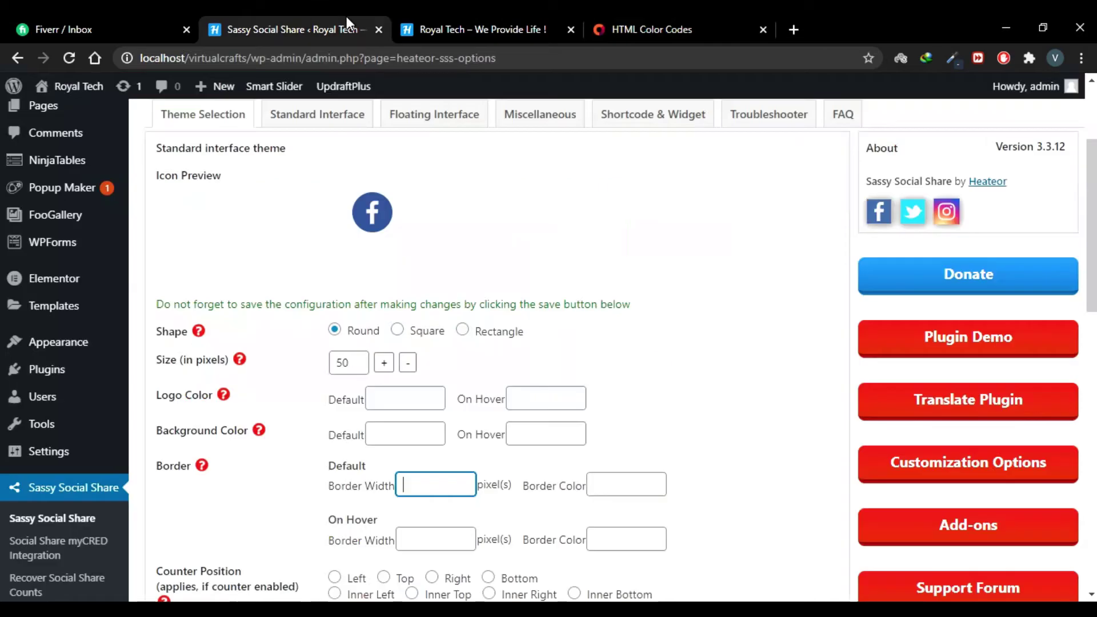
pyautogui.click(531, 395)
pyautogui.hotkey('ctrl', 'v')
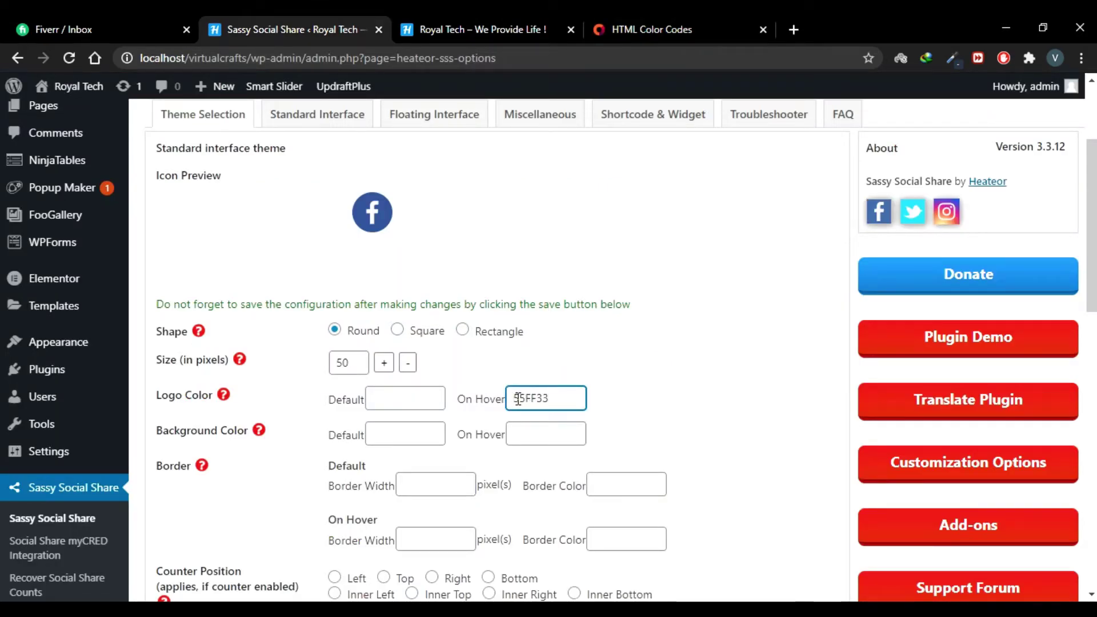
pyautogui.write('#')
pyautogui.scroll(-1, 537, 365)
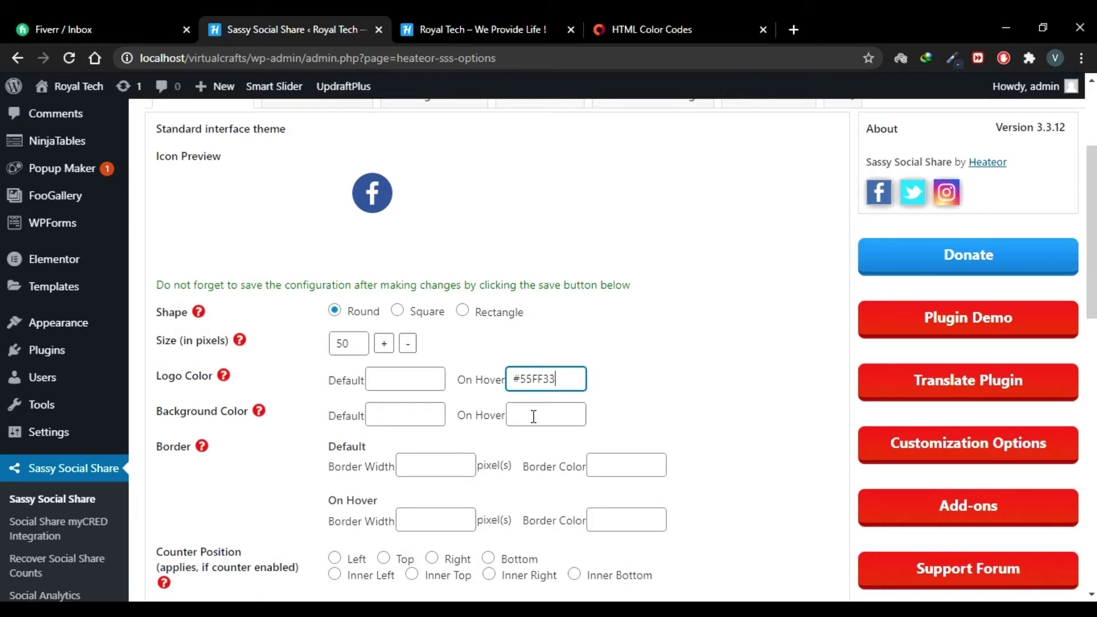
# On the HTML Color Codes site, pick a cyan shade and copy its hex code 33FFF6
pyautogui.click(686, 26)
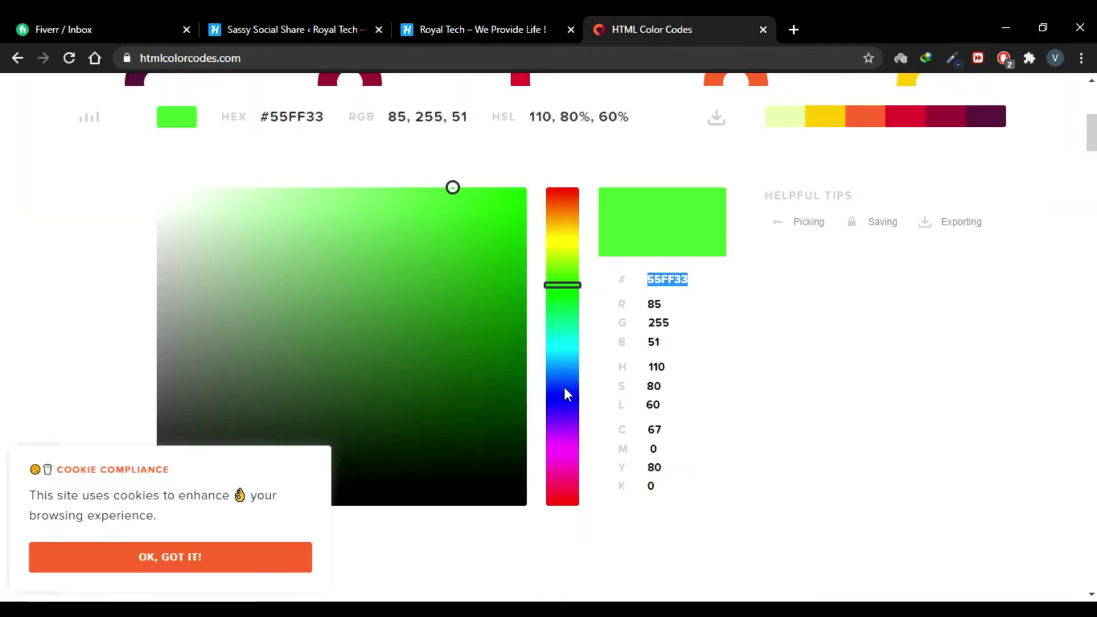
pyautogui.click(565, 345)
pyautogui.click(696, 278)
pyautogui.doubleClick(696, 279)
pyautogui.hotkey('ctrl', 'c')
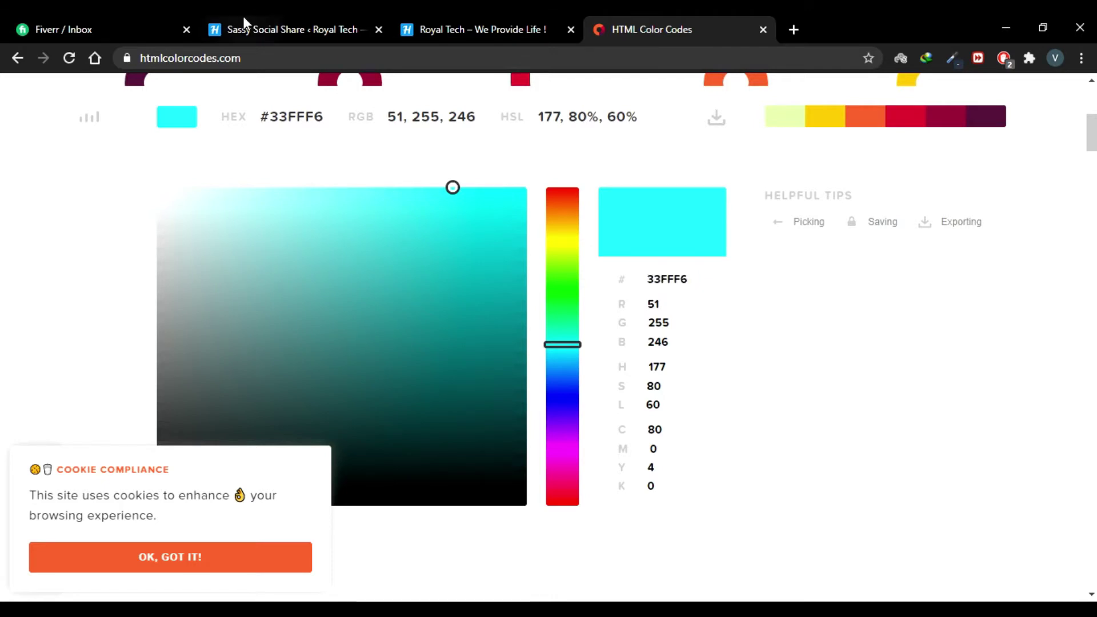
# In the Sassy Social Share settings, try #33FFF6 as the on-hover background color and clear the value again
pyautogui.click(229, 26)
pyautogui.click(550, 415)
pyautogui.write('#')
pyautogui.hotkey('ctrl', 'v')
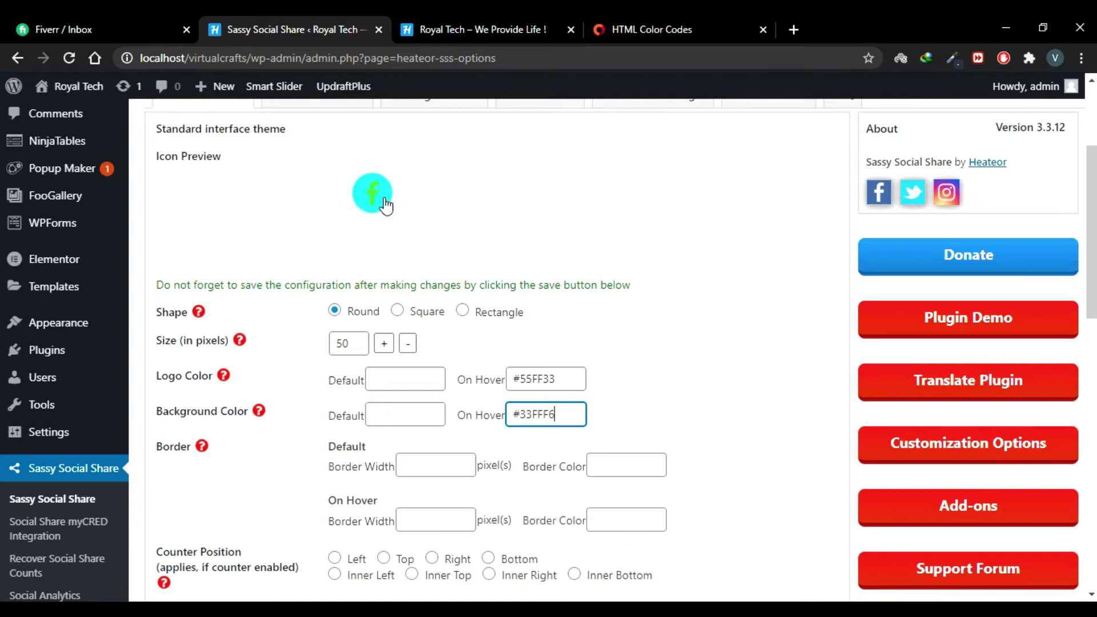
pyautogui.moveTo(567, 413); pyautogui.dragTo(513, 413)
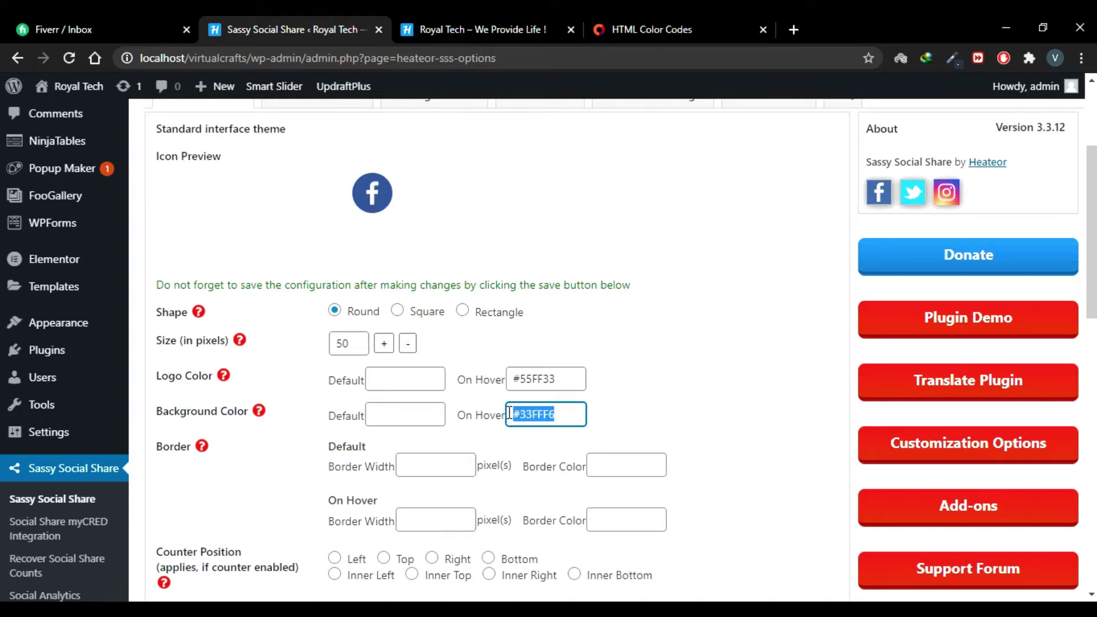
pyautogui.press('BackSpace')
# Give the icons a default border 2 pixels wide in the color #33FFF6
pyautogui.scroll(-1, 661, 399)
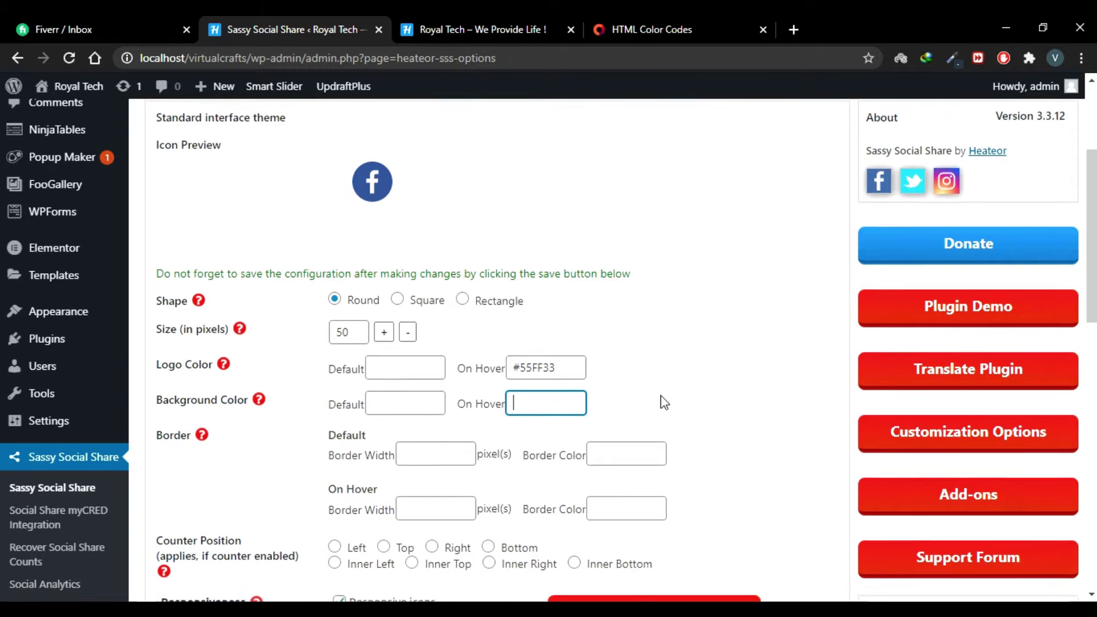
pyautogui.click(440, 432)
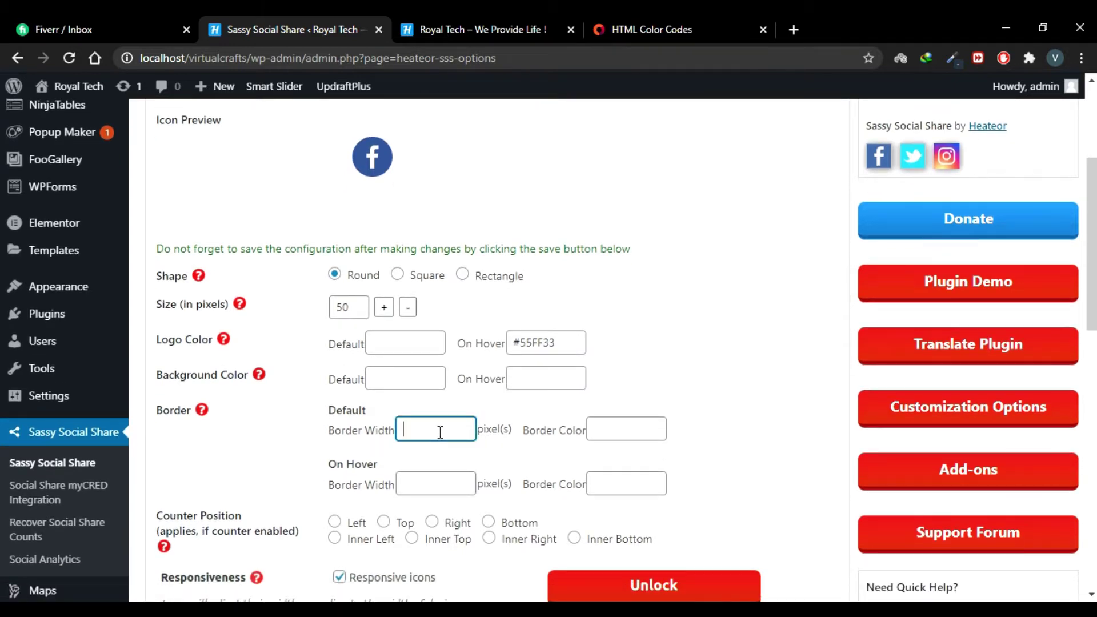
pyautogui.write('2')
pyautogui.click(620, 429)
pyautogui.write('#')
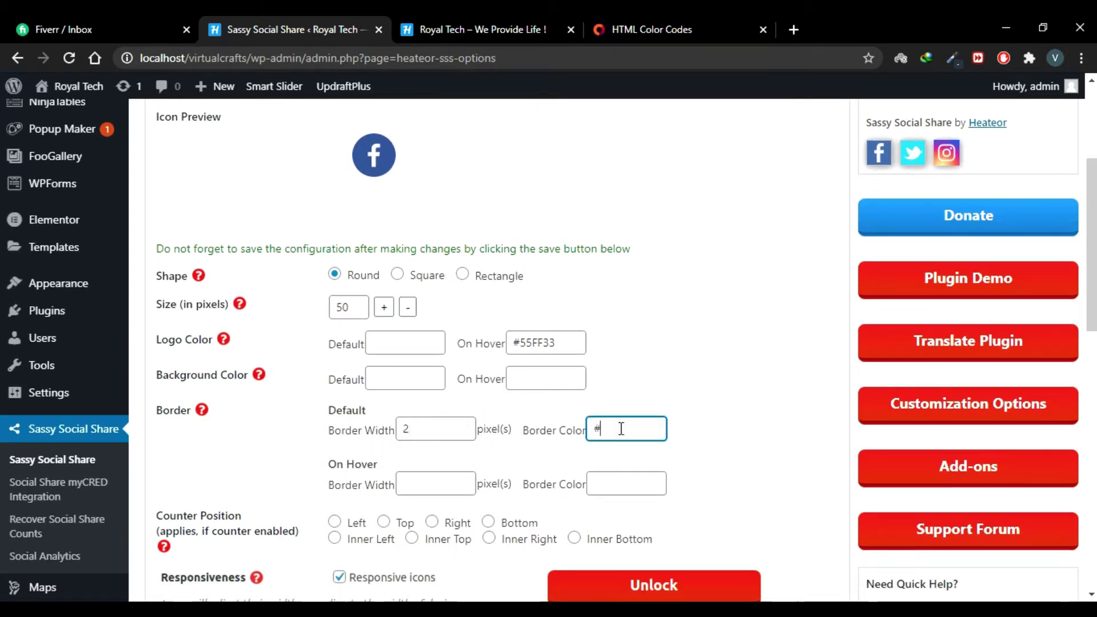
pyautogui.write('33FFF6')
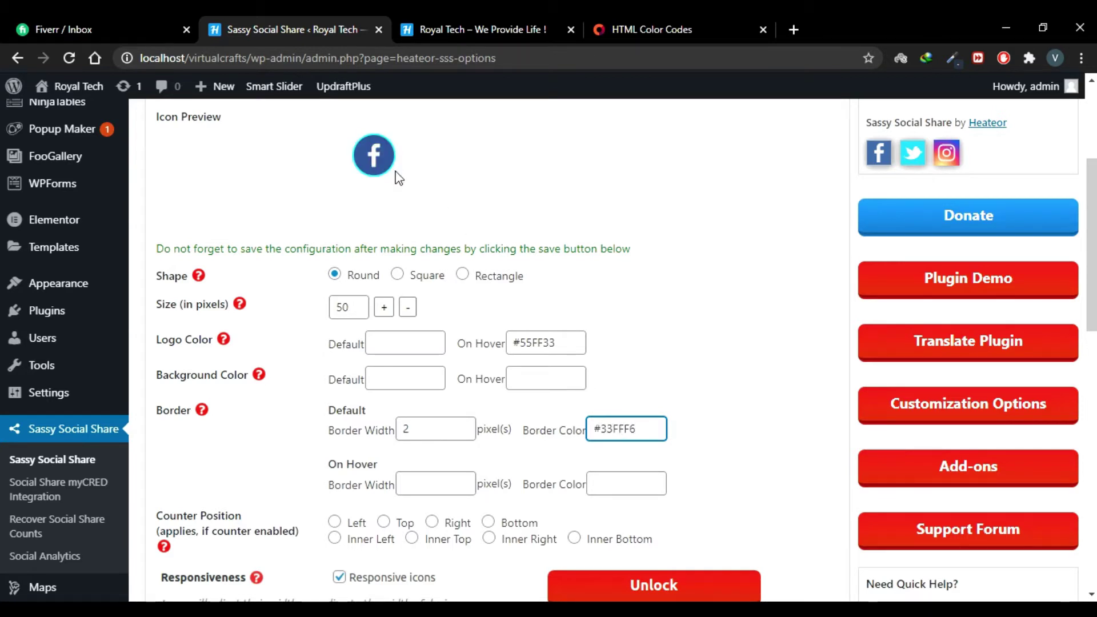
pyautogui.press('Tab')
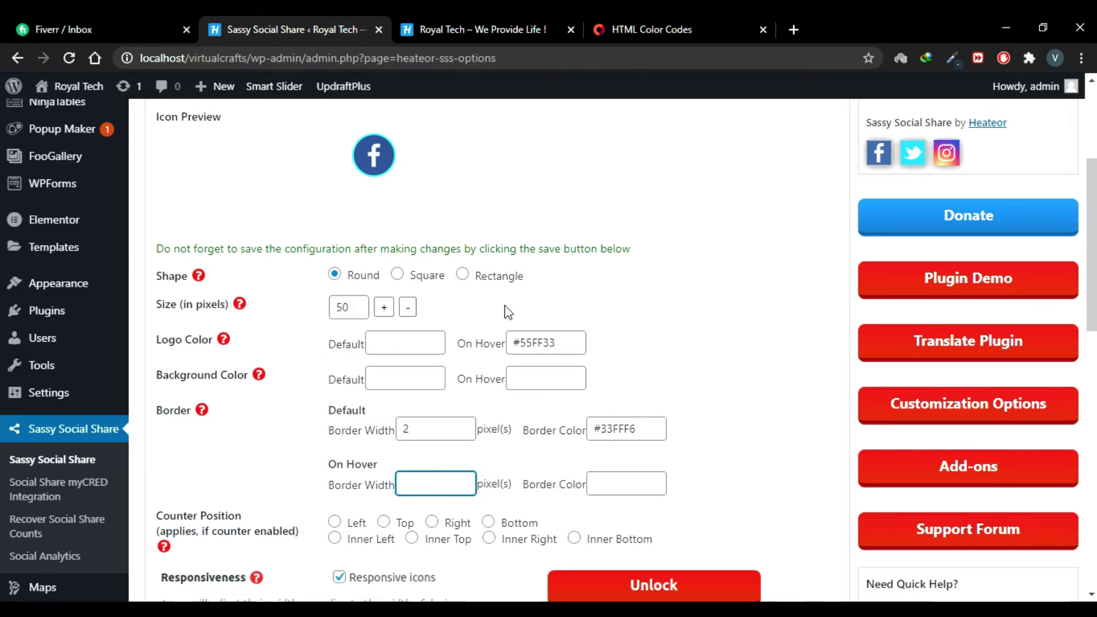
# Set the share counter position to Left for the standard interface icons
pyautogui.click(334, 521)
pyautogui.scroll(1, 337, 531)
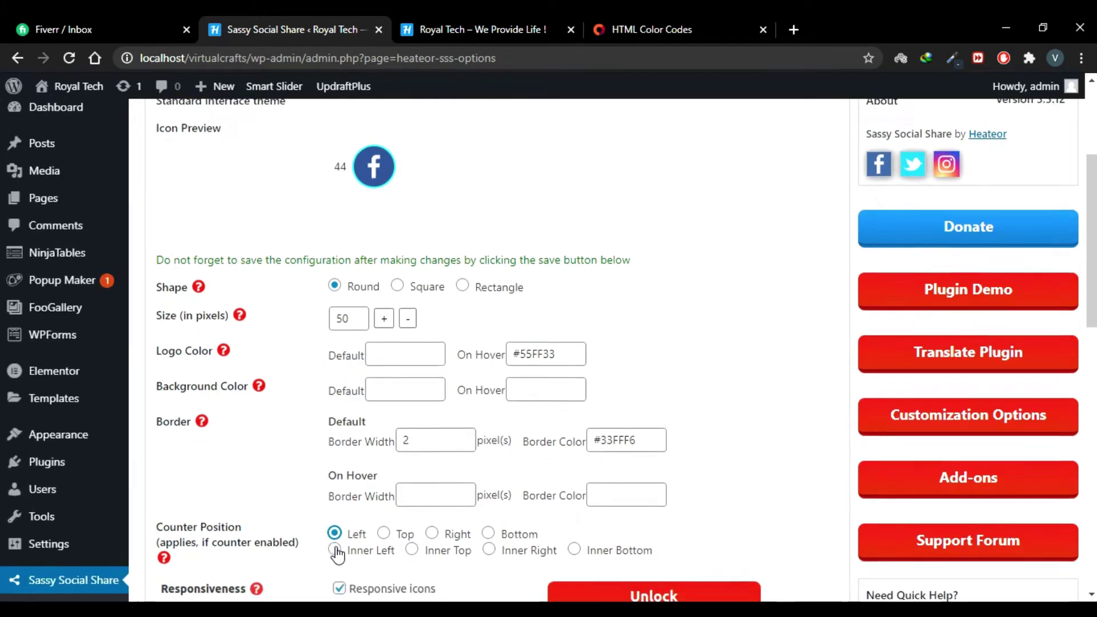
pyautogui.scroll(-1, 337, 531)
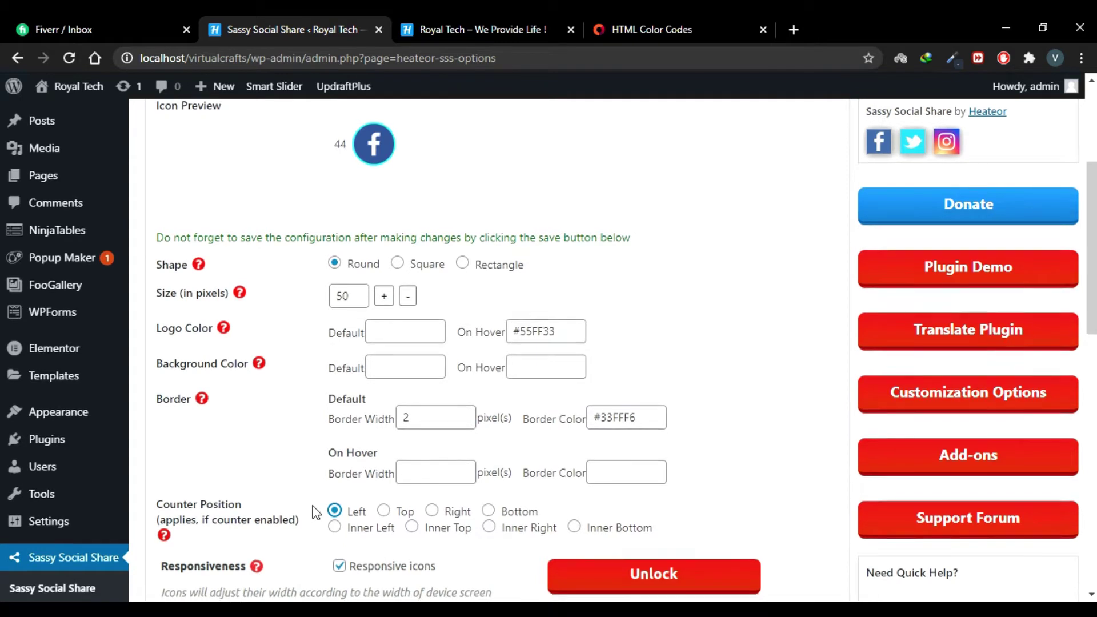
# Try the Top, Right and Inner Right counter positions for the standard interface icons and settle on Bottom
pyautogui.click(387, 513)
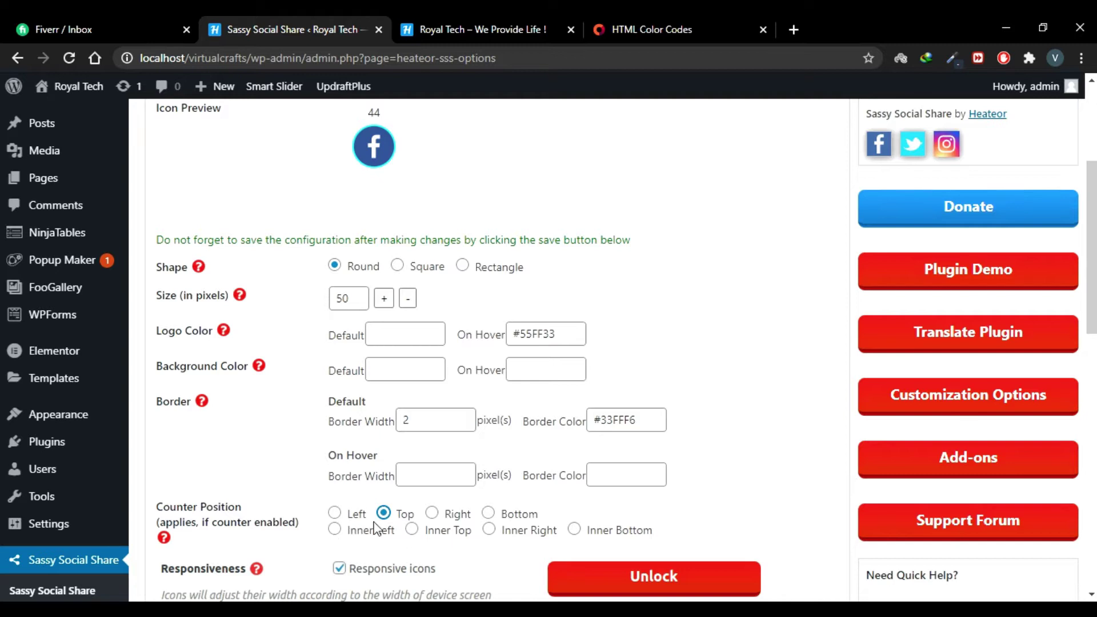
pyautogui.click(437, 514)
pyautogui.click(489, 513)
pyautogui.click(489, 529)
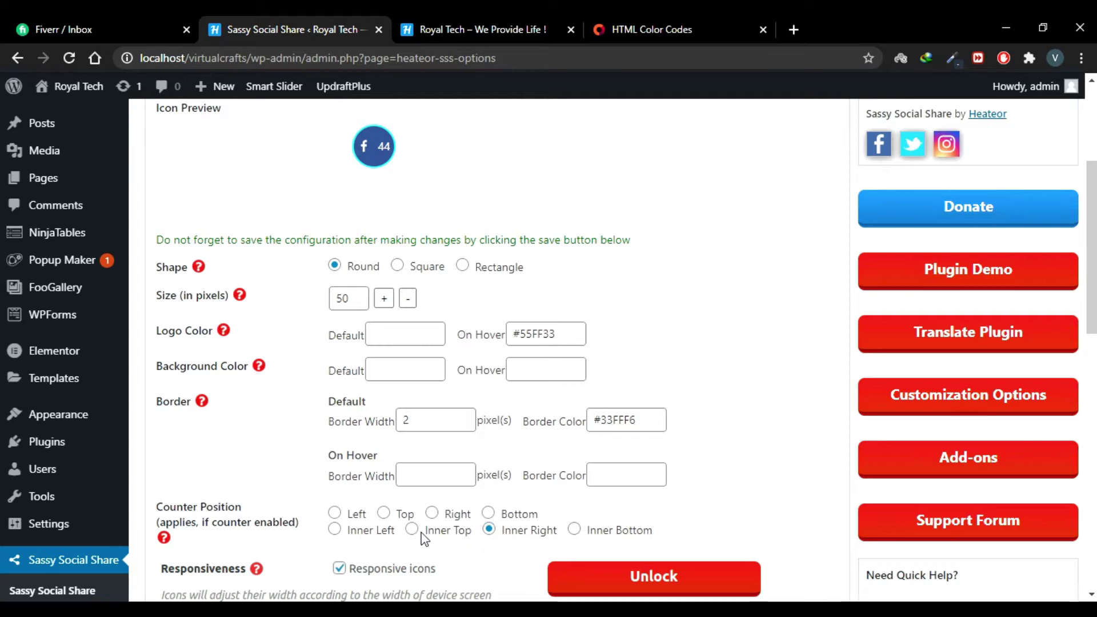
pyautogui.click(488, 513)
# In the standard interface's sharing services, deselect Reddit and Pinterest and add Youtube
pyautogui.scroll(-3, 809, 453)
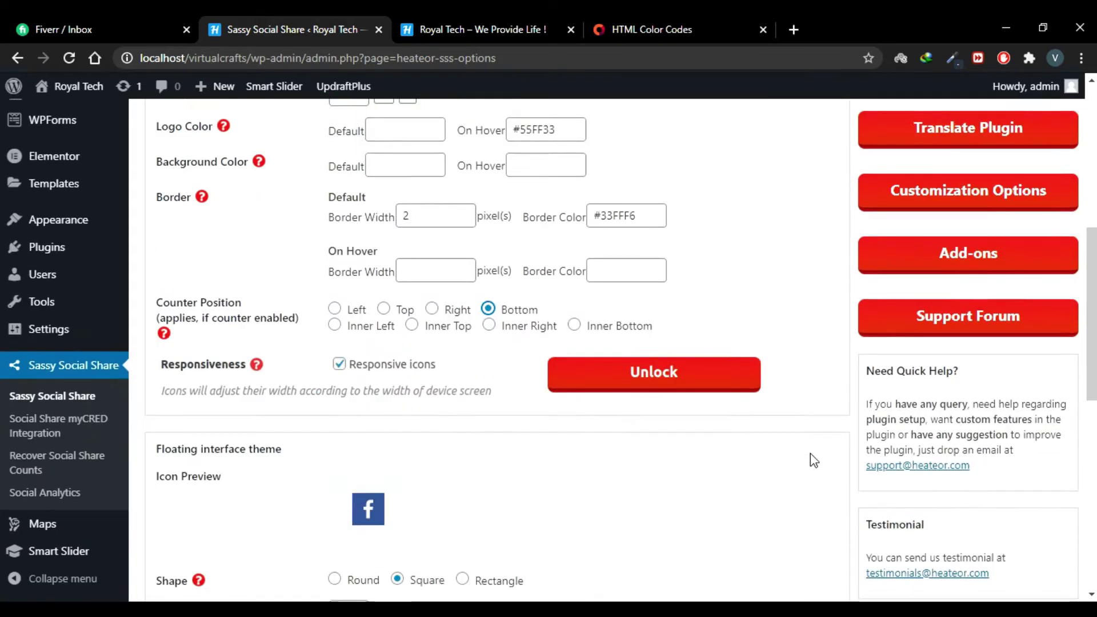
pyautogui.scroll(-1, 759, 402)
pyautogui.scroll(-3, 759, 403)
pyautogui.scroll(1, 400, 313)
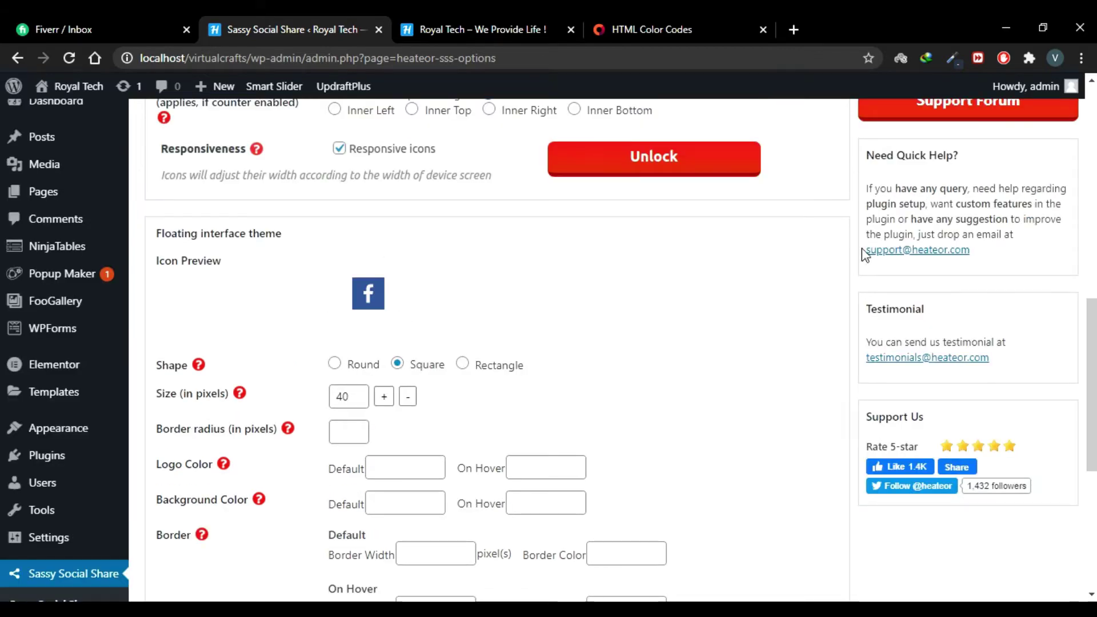
pyautogui.scroll(10, 776, 183)
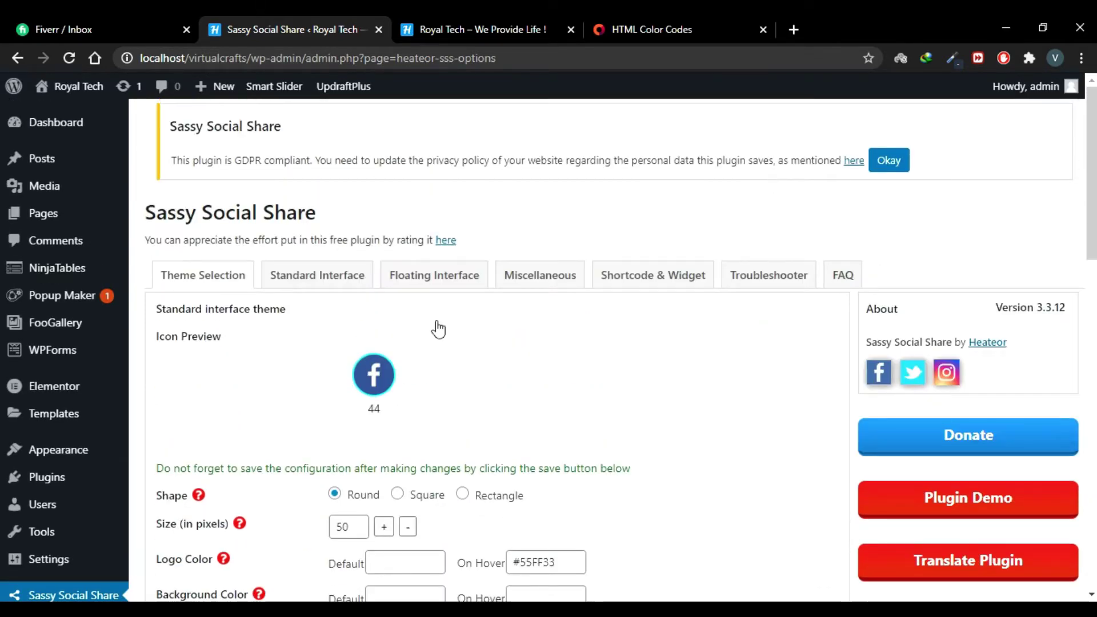
pyautogui.click(314, 274)
pyautogui.scroll(-1, 453, 318)
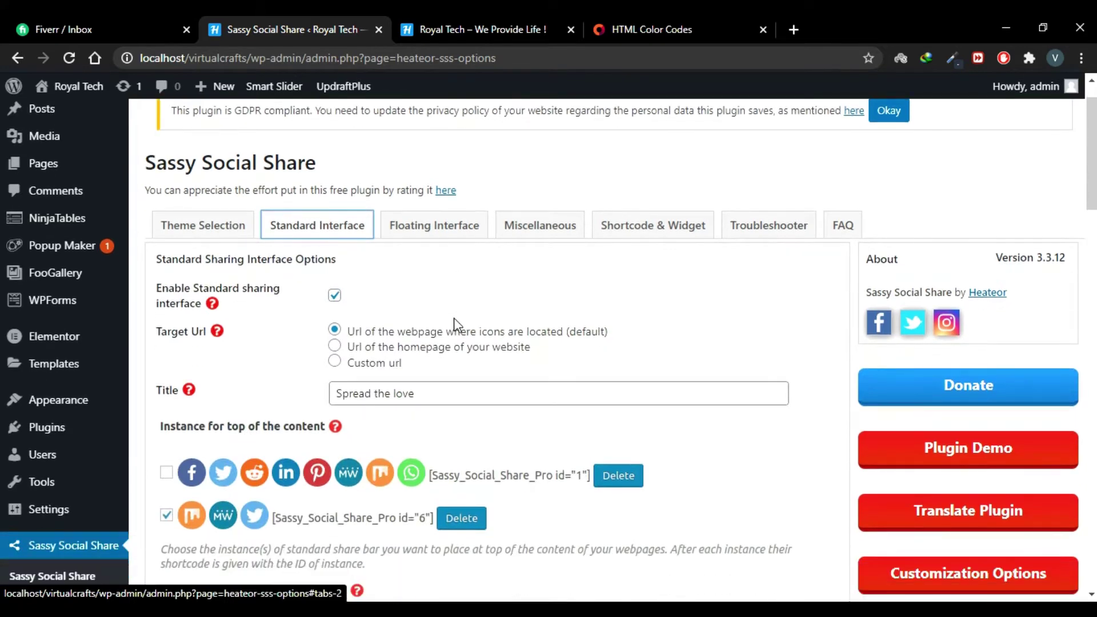
pyautogui.scroll(2, 779, 408)
pyautogui.scroll(-6, 781, 410)
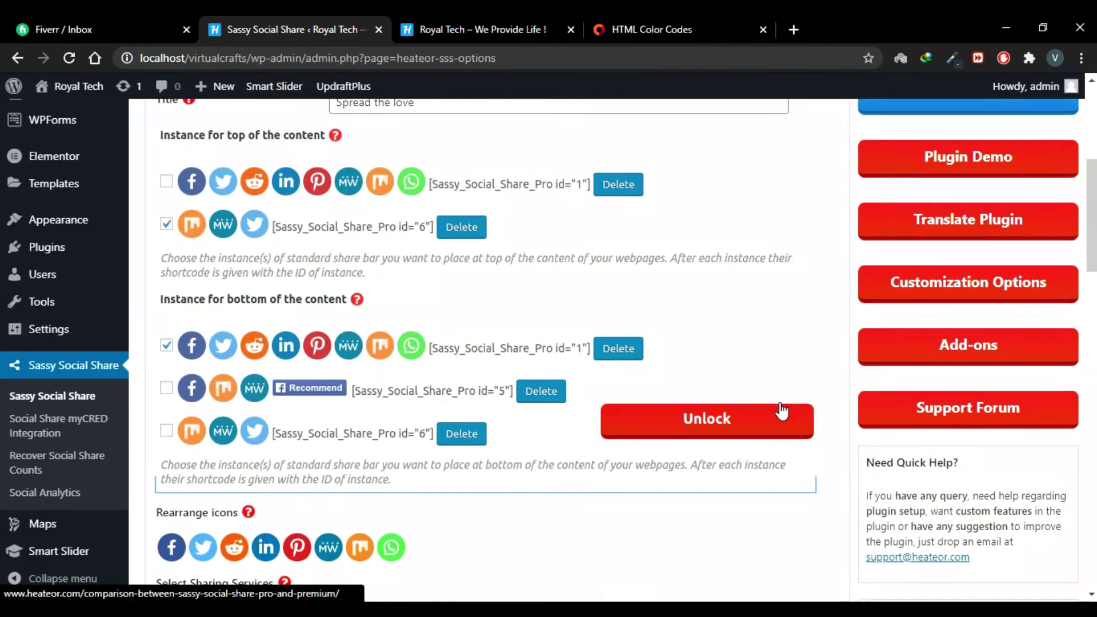
pyautogui.scroll(-6, 780, 409)
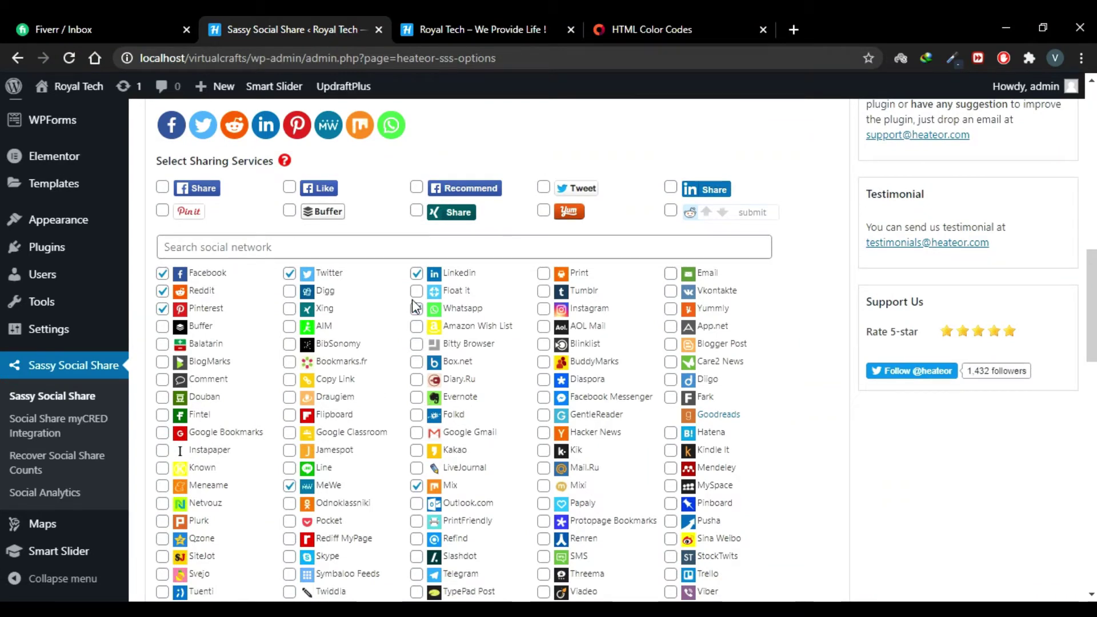
pyautogui.click(162, 292)
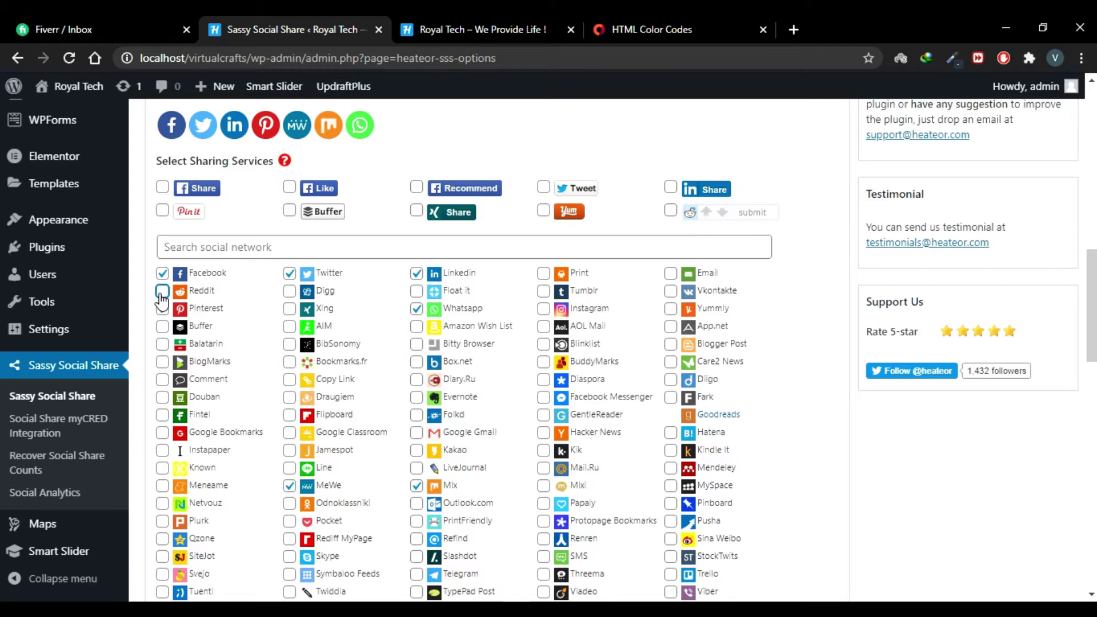
pyautogui.click(163, 309)
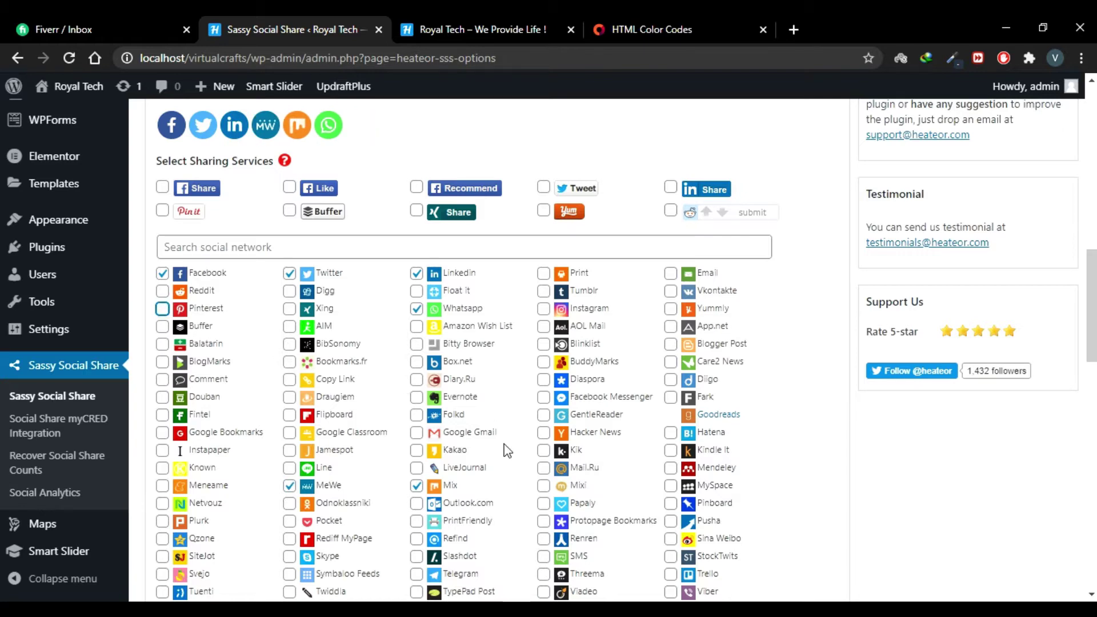
pyautogui.scroll(-2, 506, 451)
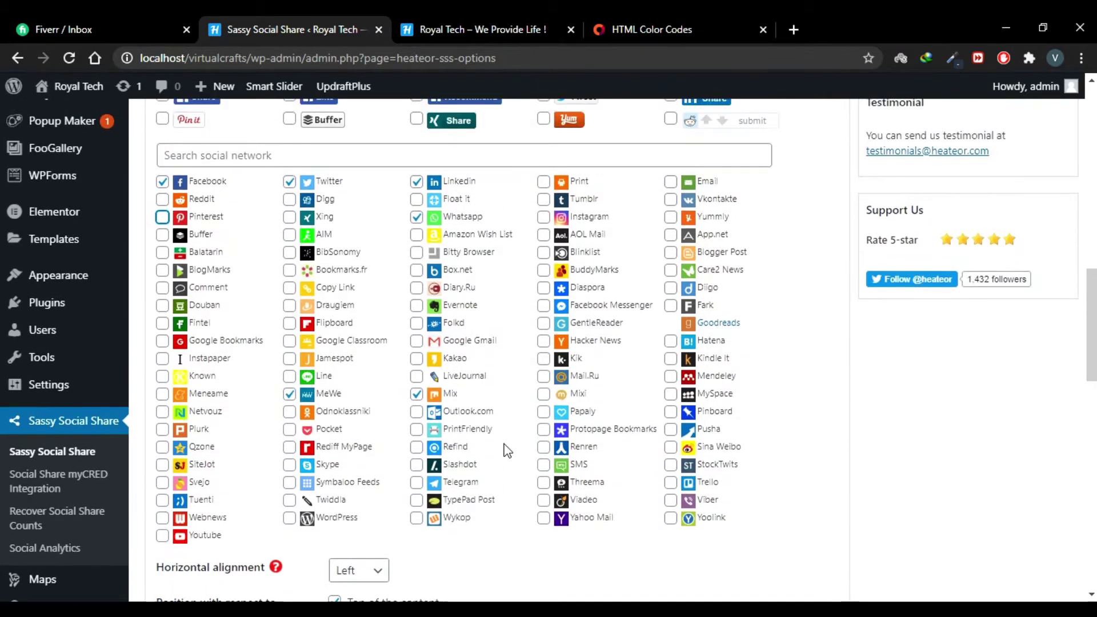
pyautogui.scroll(2, 506, 451)
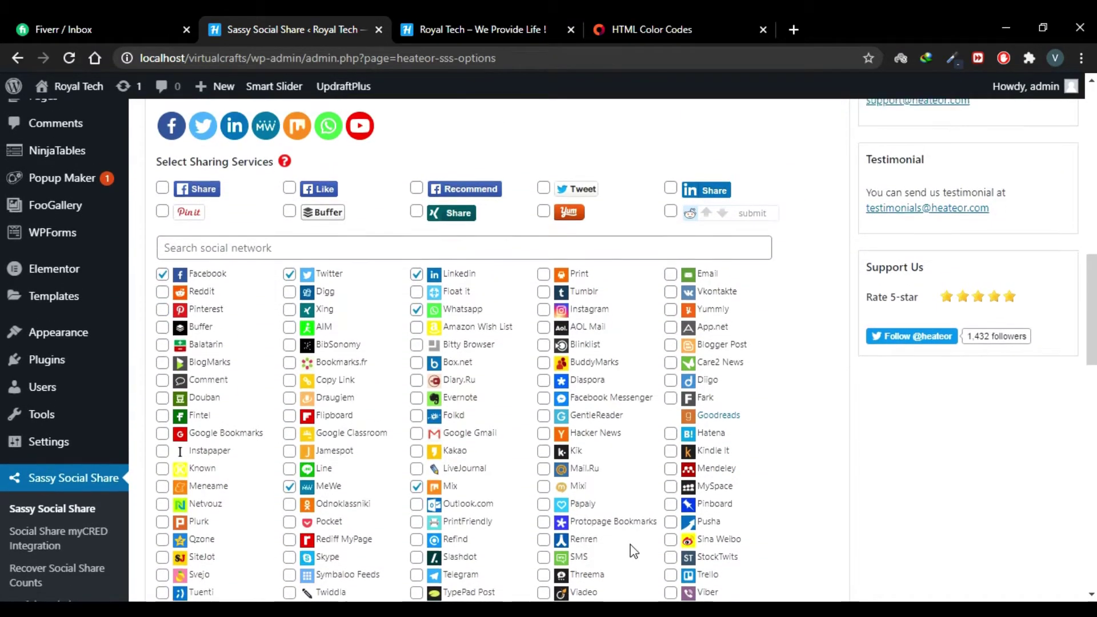
# Try adding the Facebook Like button to the standard interface's sharing services and remove it again
pyautogui.scroll(1, 370, 321)
pyautogui.scroll(1, 313, 218)
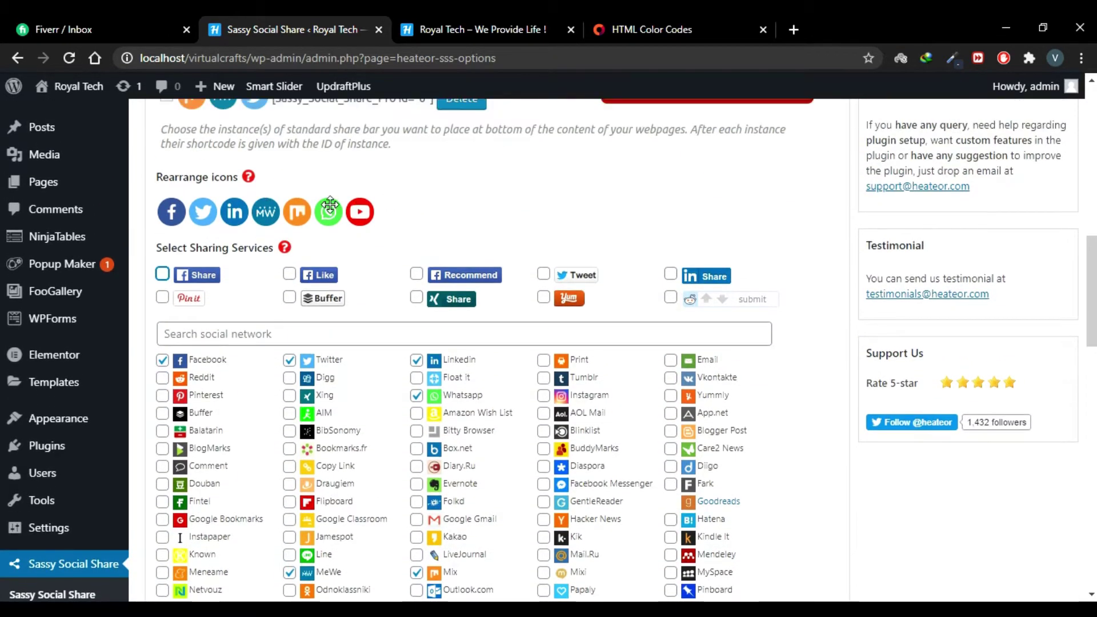
pyautogui.click(291, 275)
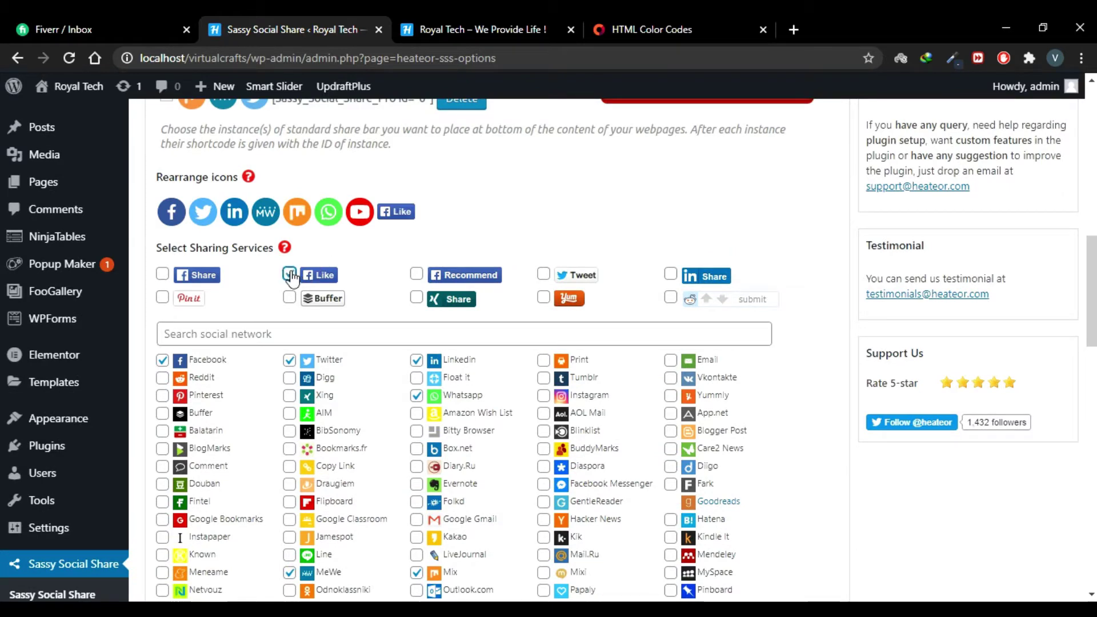
pyautogui.click(290, 275)
pyautogui.scroll(3, 436, 242)
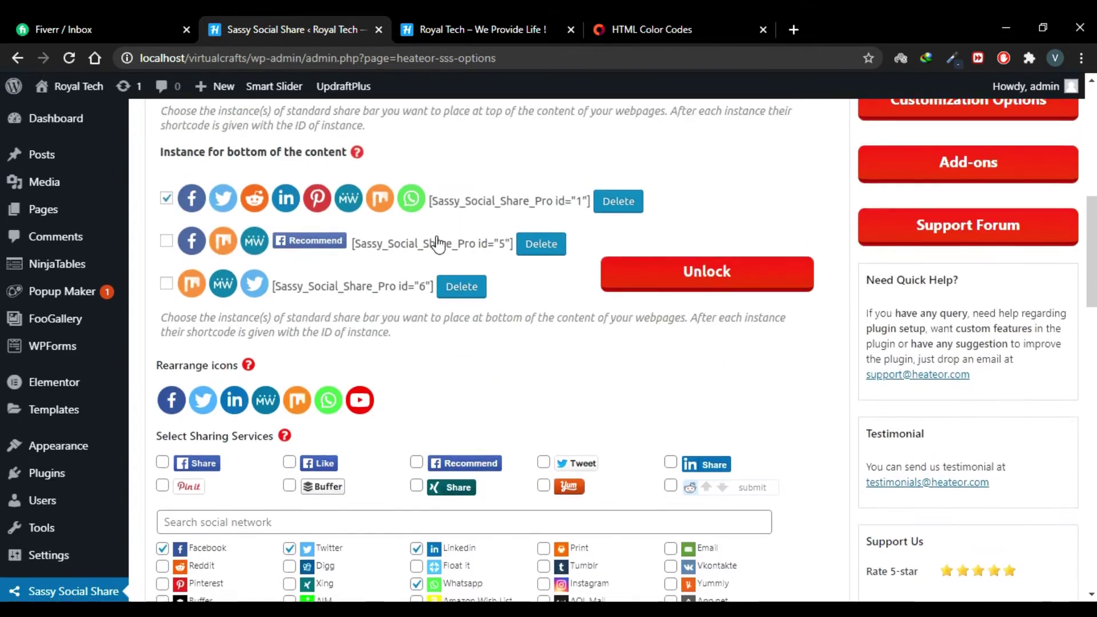
# Enable share counts for the standard interface and save the plugin settings
pyautogui.scroll(-6, 437, 240)
pyautogui.scroll(-12, 437, 237)
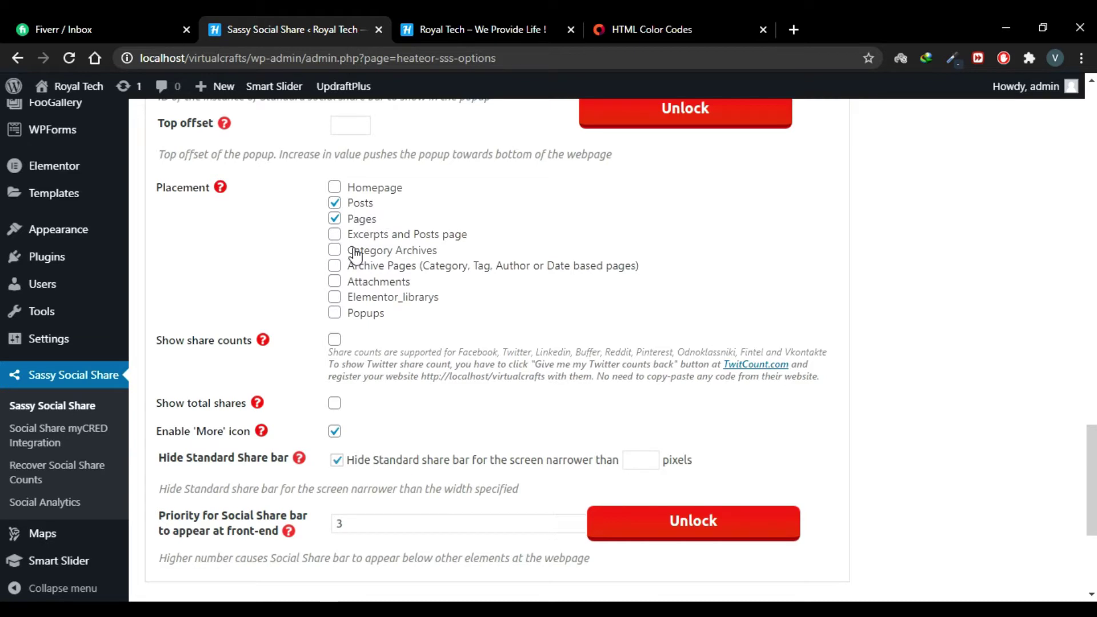
pyautogui.scroll(-1, 291, 371)
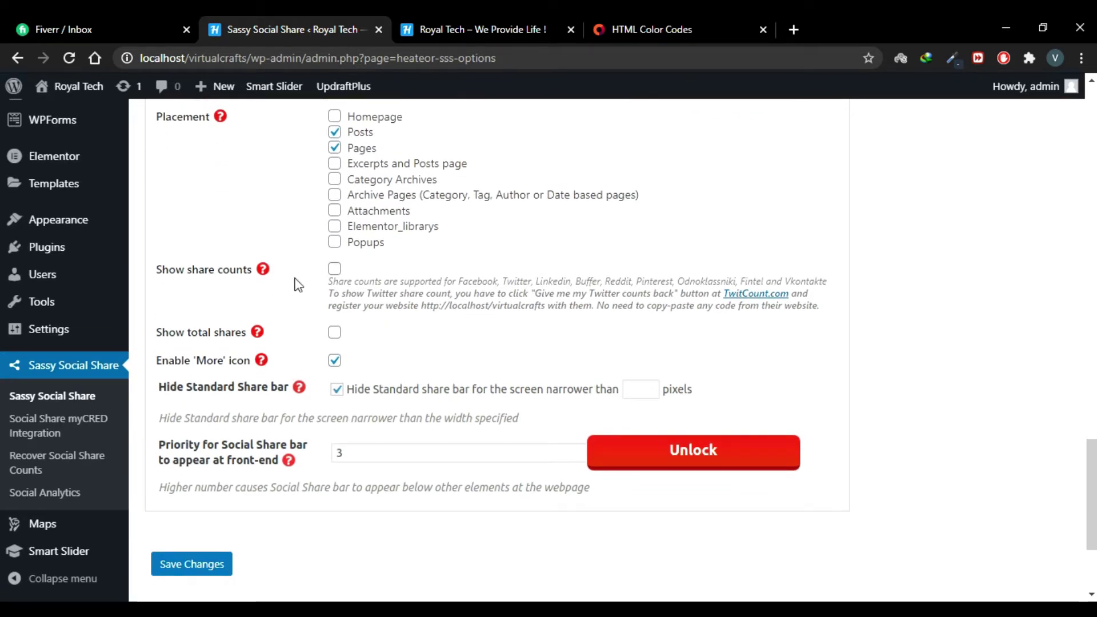
pyautogui.click(335, 272)
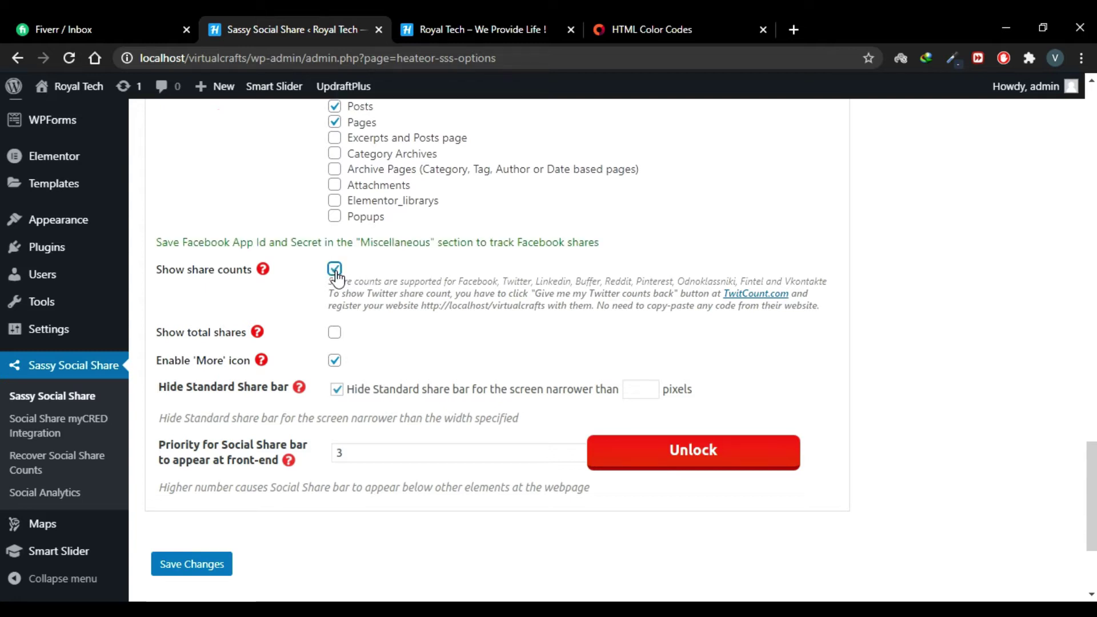
pyautogui.click(221, 564)
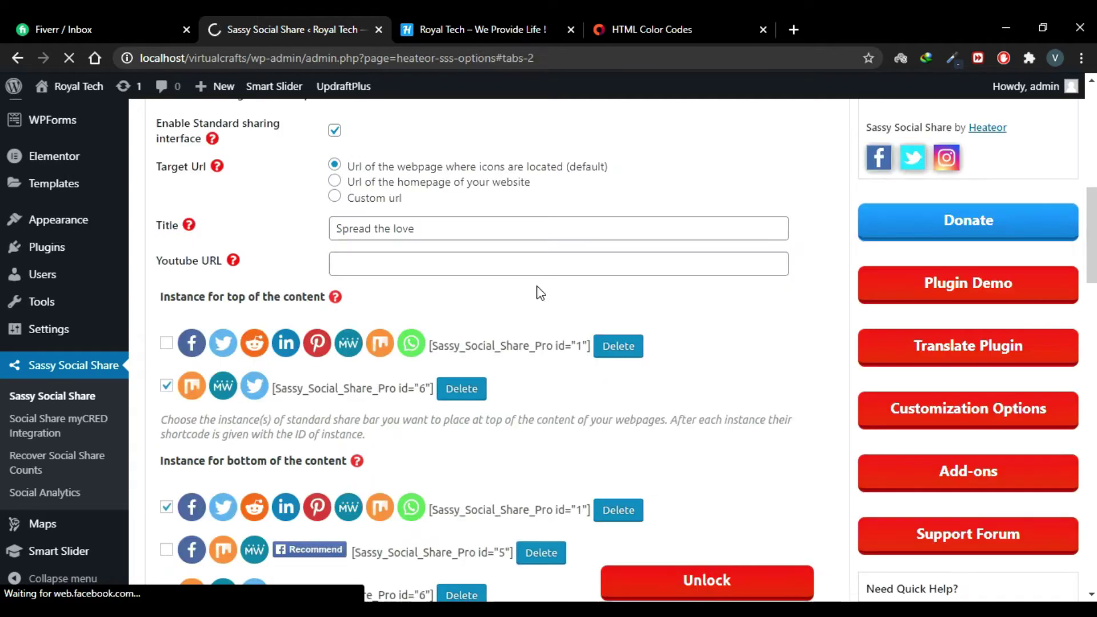
# Open the floating interface options briefly and examine the miscellaneous settings for Facebook share count, JavaScript loading and the share count cache
pyautogui.scroll(-1, 514, 300)
pyautogui.click(470, 312)
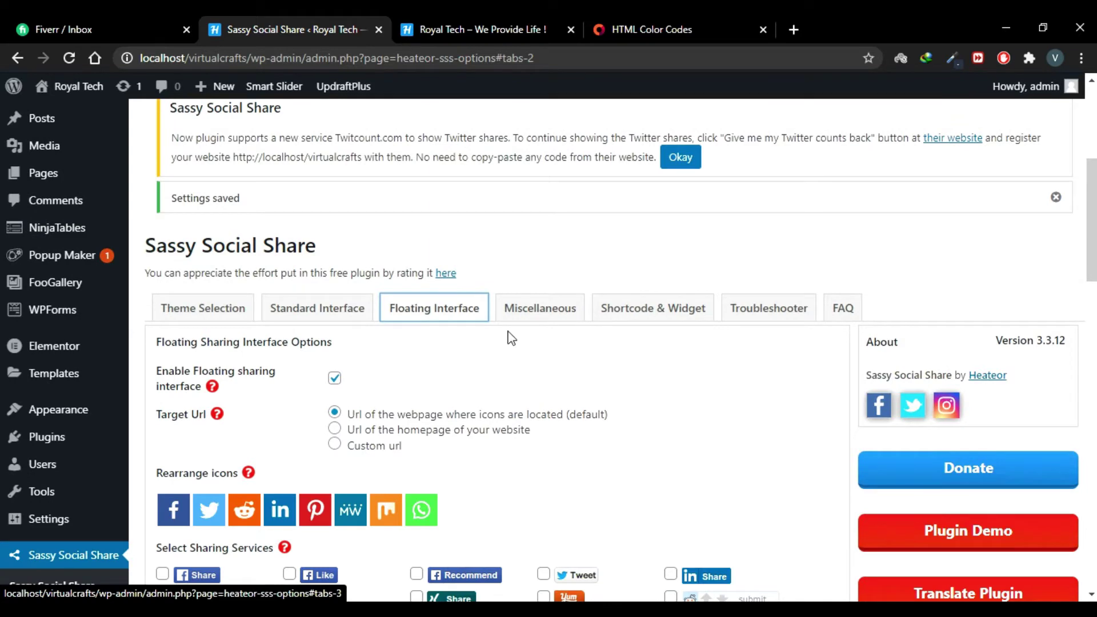
pyautogui.click(533, 315)
pyautogui.scroll(-1, 534, 318)
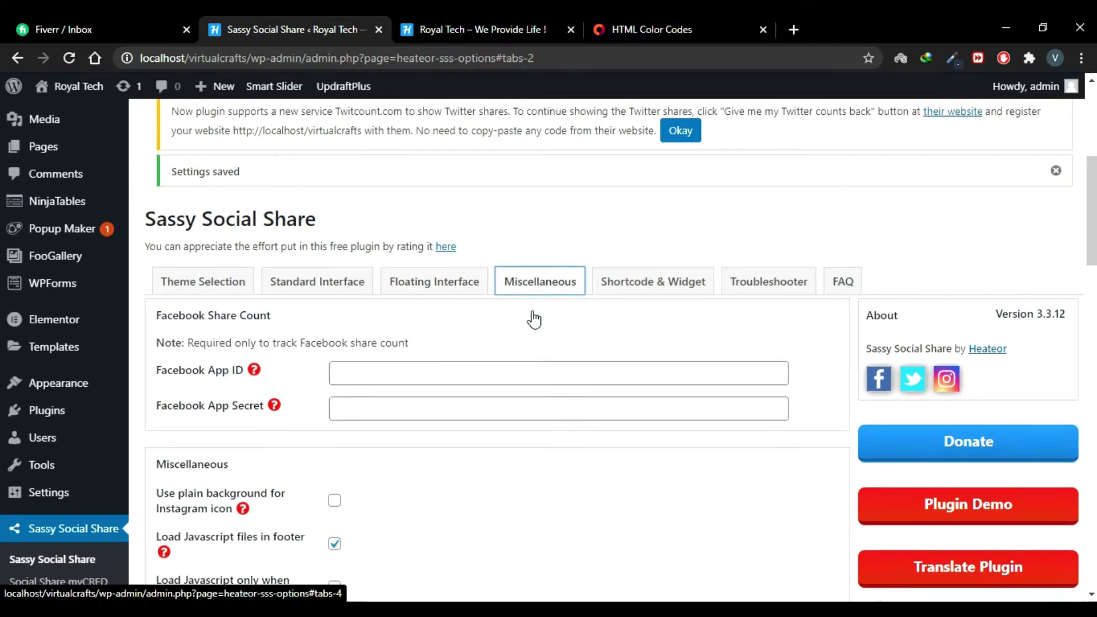
pyautogui.scroll(-3, 533, 319)
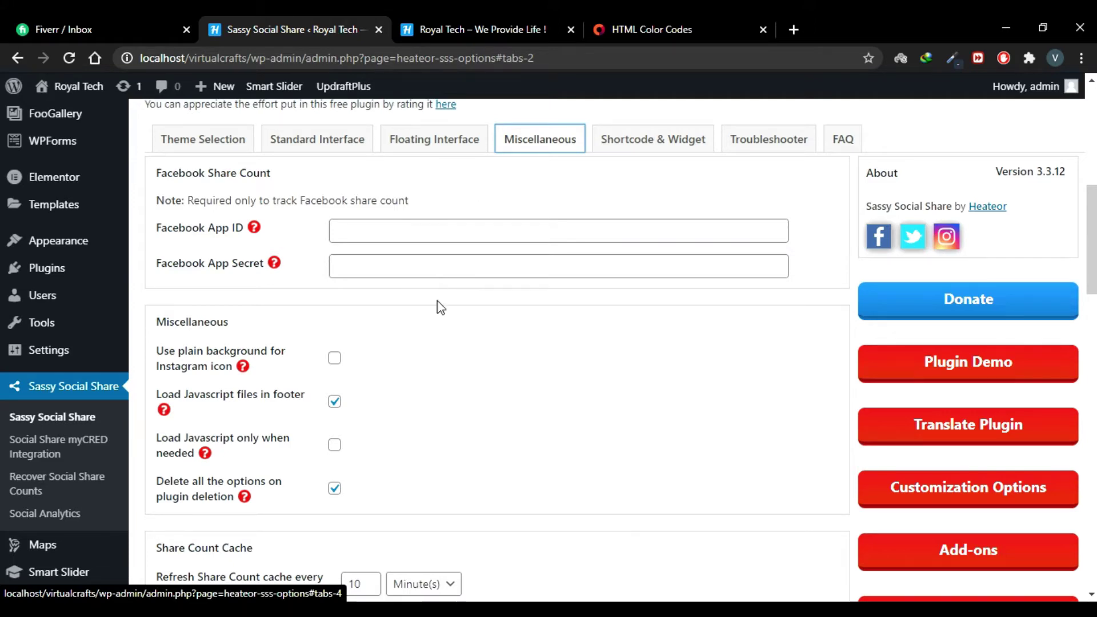
pyautogui.scroll(-3, 437, 301)
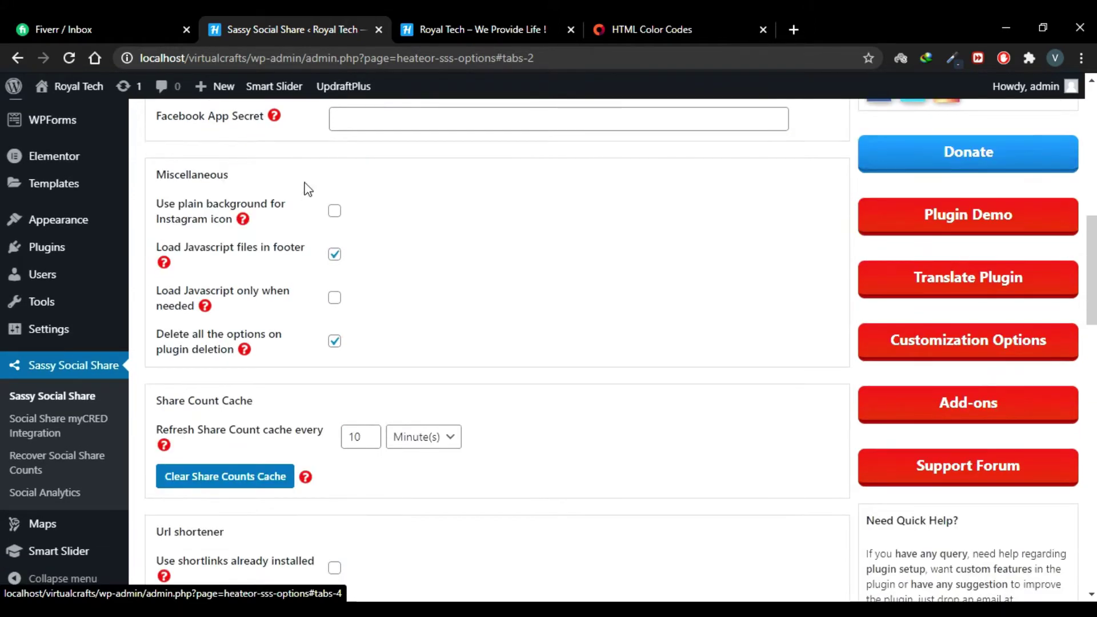
pyautogui.scroll(-3, 446, 246)
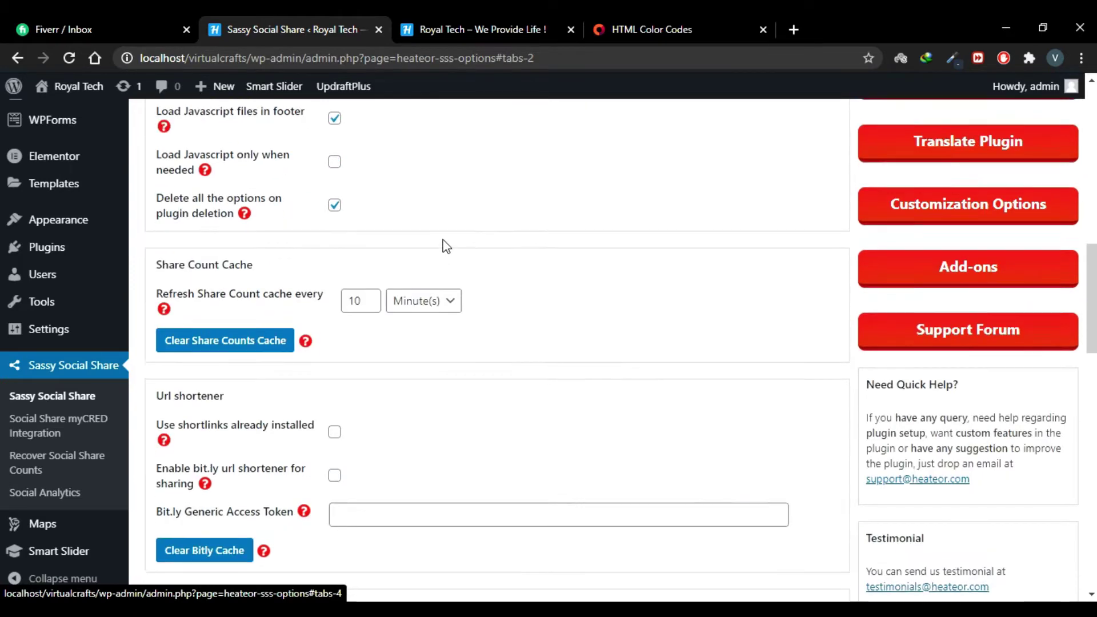
pyautogui.scroll(-2, 522, 296)
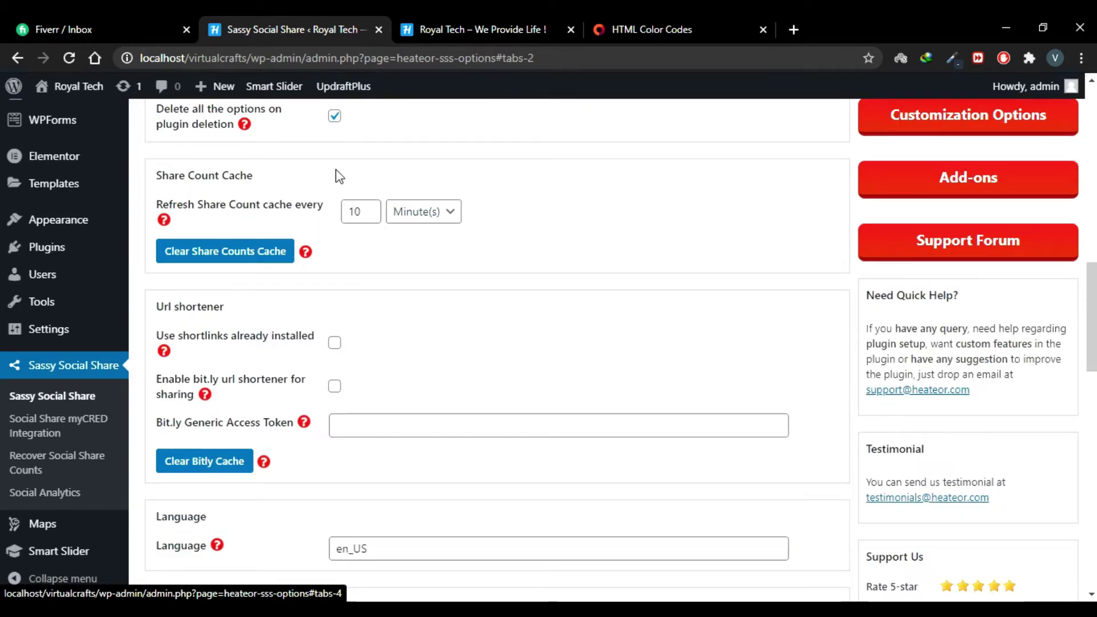
pyautogui.click(359, 210)
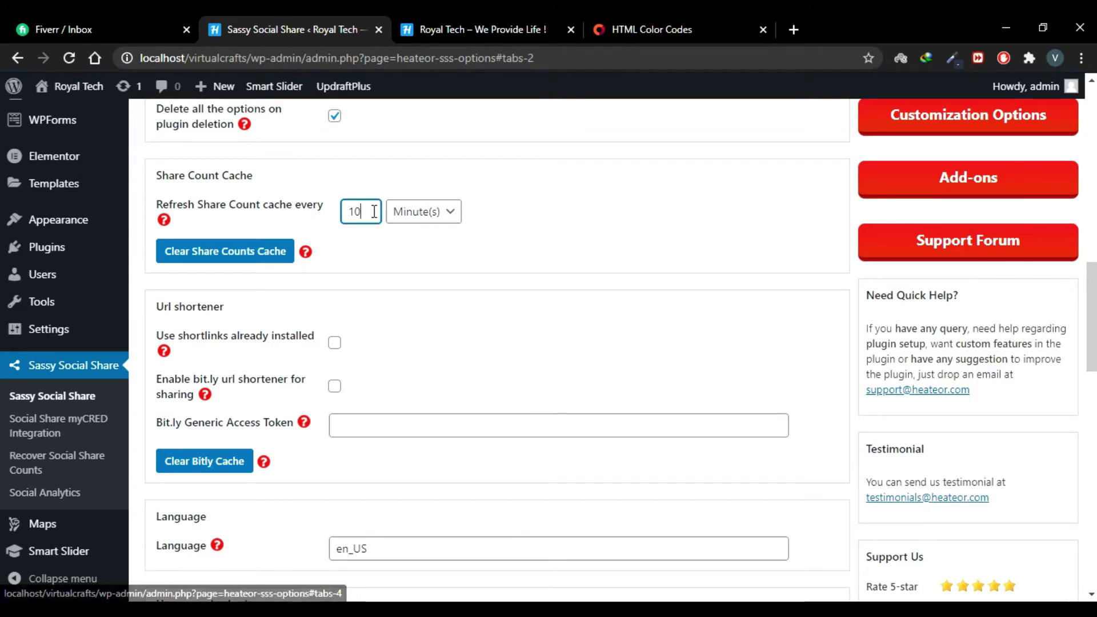
pyautogui.click(370, 247)
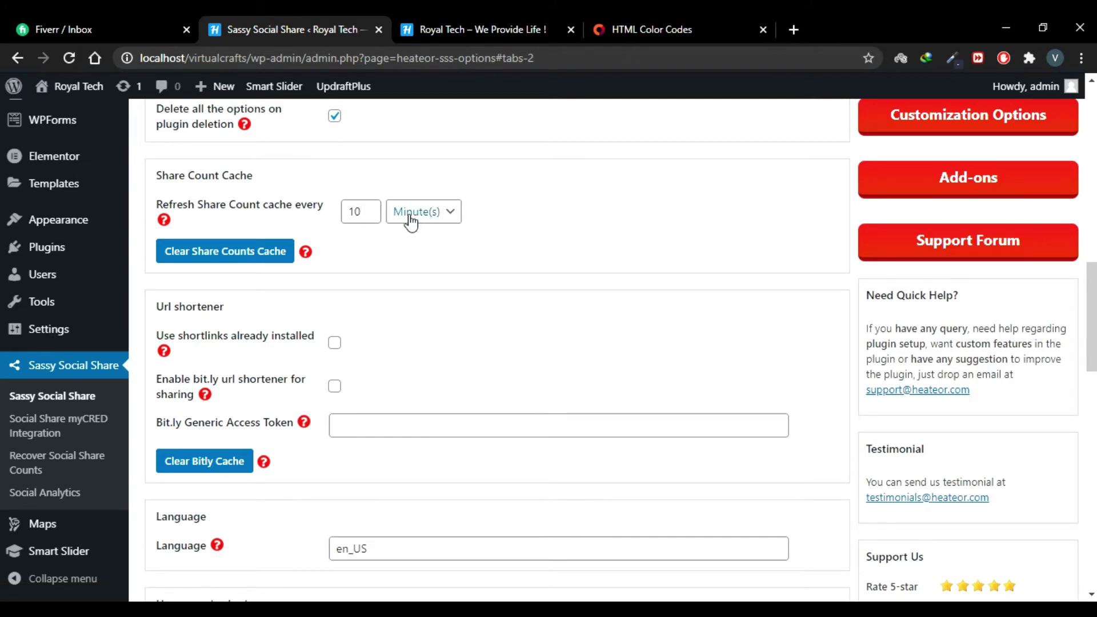
# Try the URL shortener options for installed shortlinks and bit.ly, switching each one off again
pyautogui.scroll(-2, 416, 266)
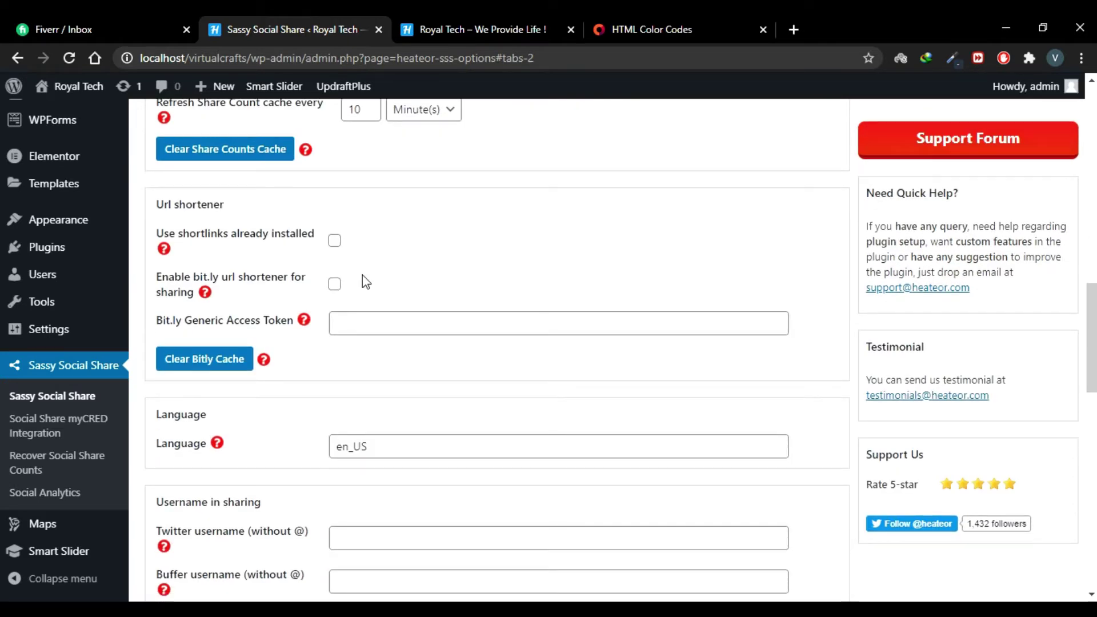
pyautogui.click(335, 241)
pyautogui.click(334, 241)
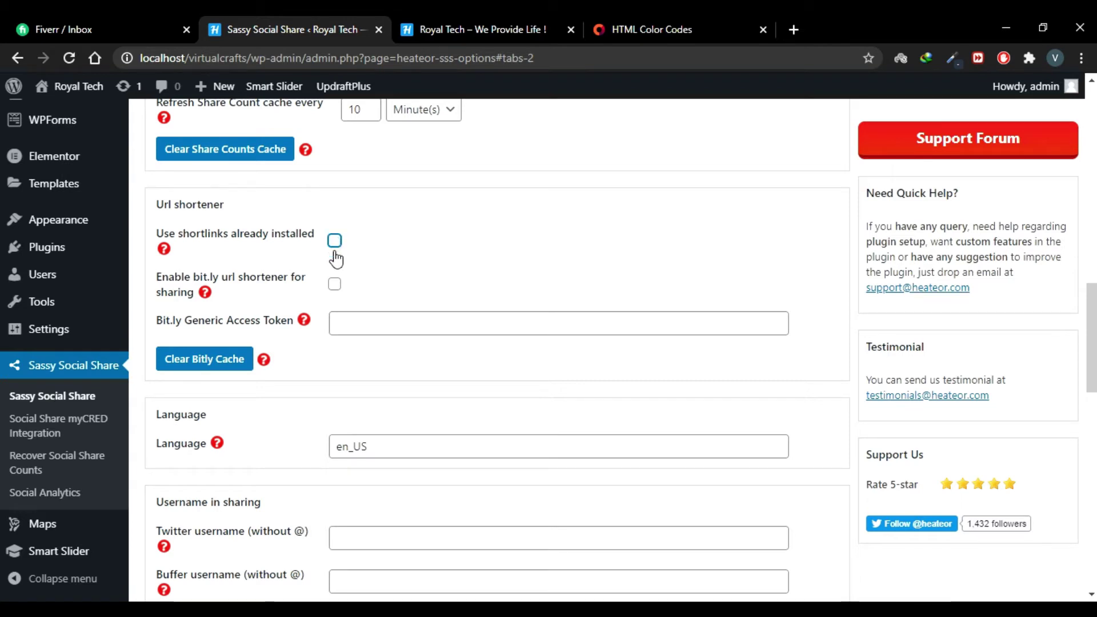
pyautogui.click(335, 286)
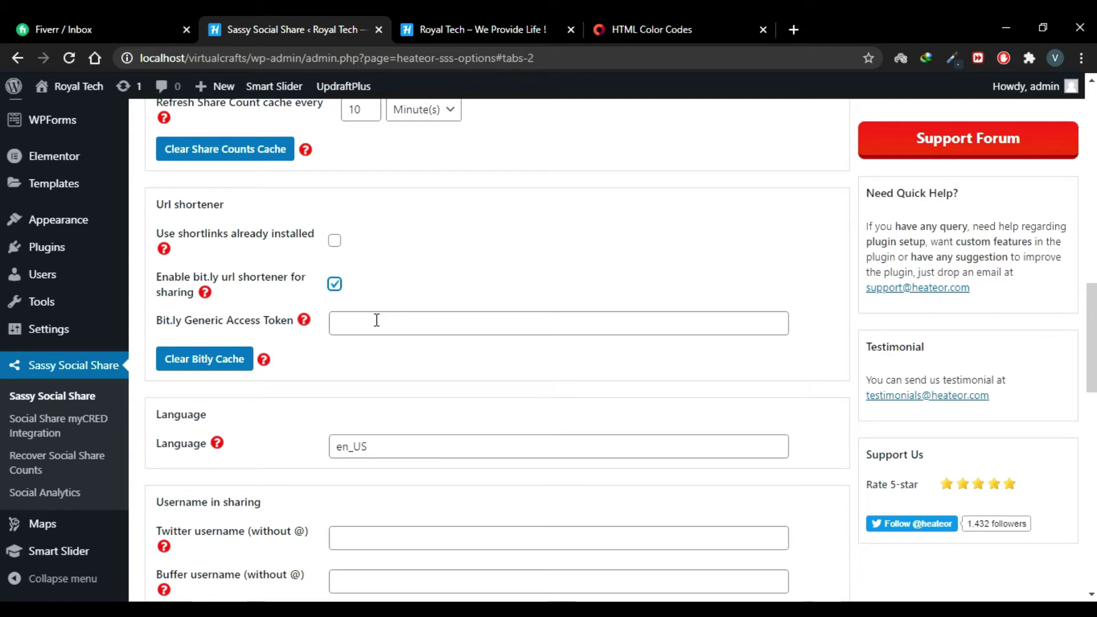
pyautogui.click(336, 288)
# Examine the remaining miscellaneous options for language, sharing usernames, AMP, custom CSS and custom icons, and return to the settings sections
pyautogui.scroll(-3, 323, 359)
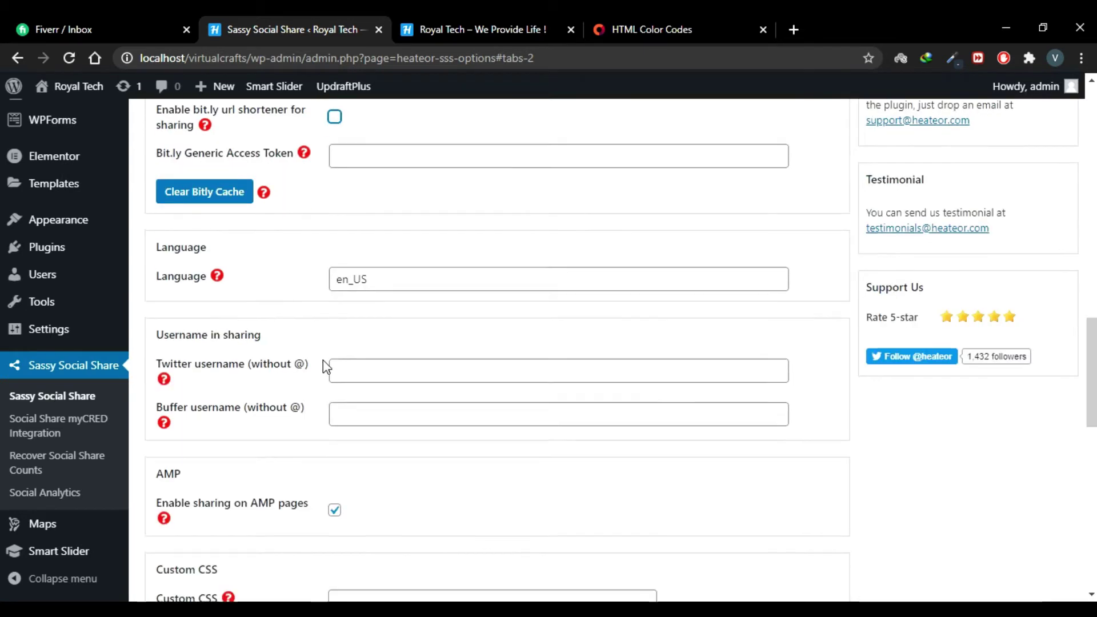
pyautogui.scroll(-3, 320, 320)
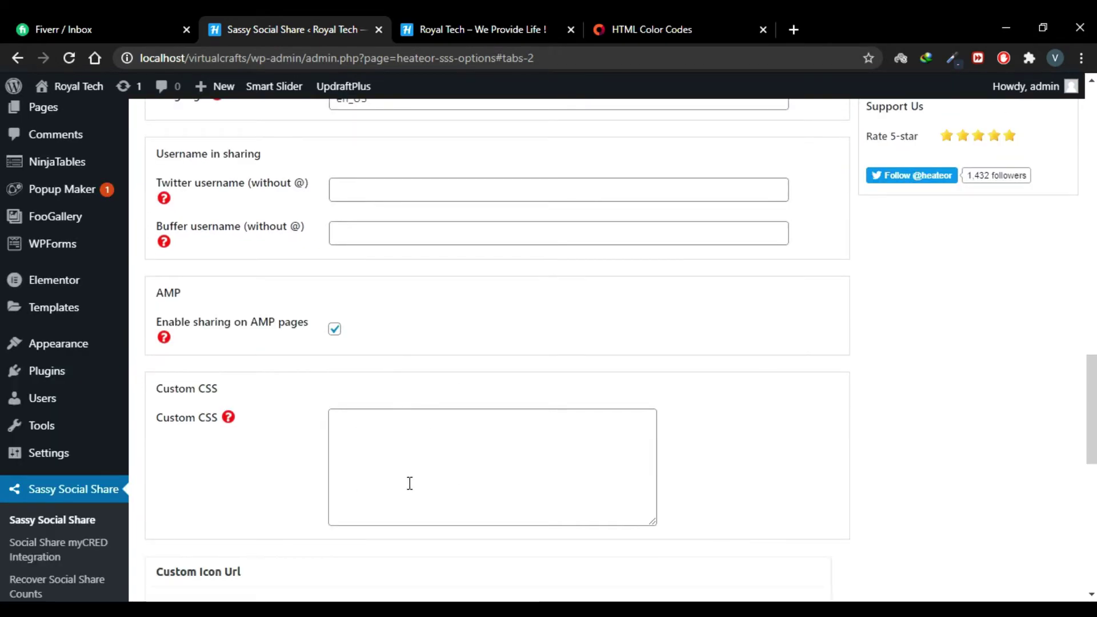
pyautogui.scroll(-9, 410, 485)
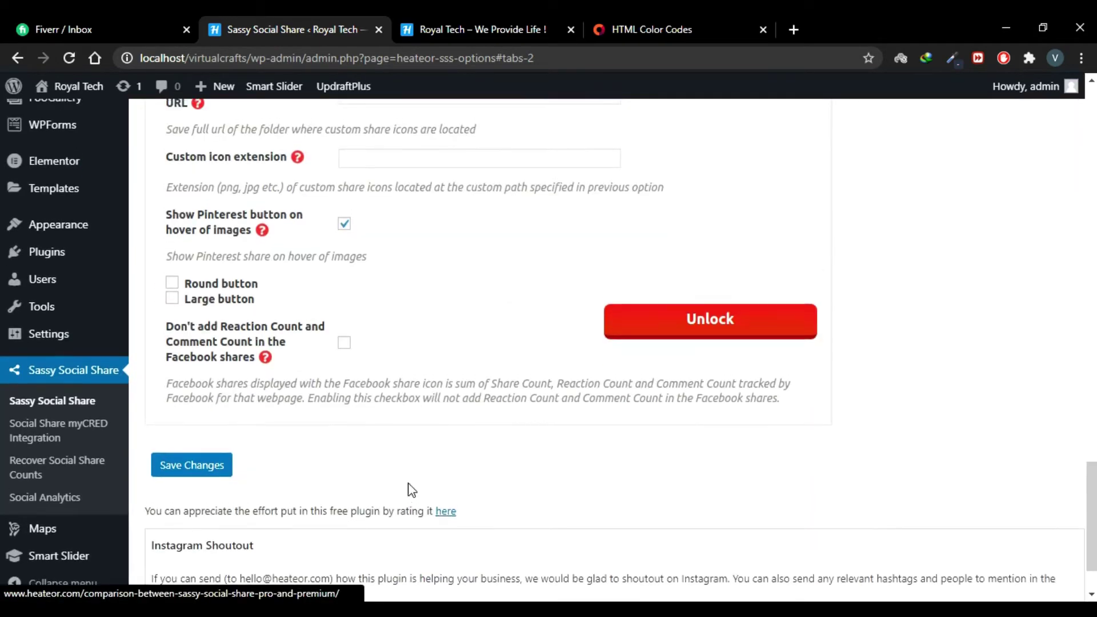
pyautogui.scroll(10, 410, 490)
pyautogui.scroll(12, 410, 491)
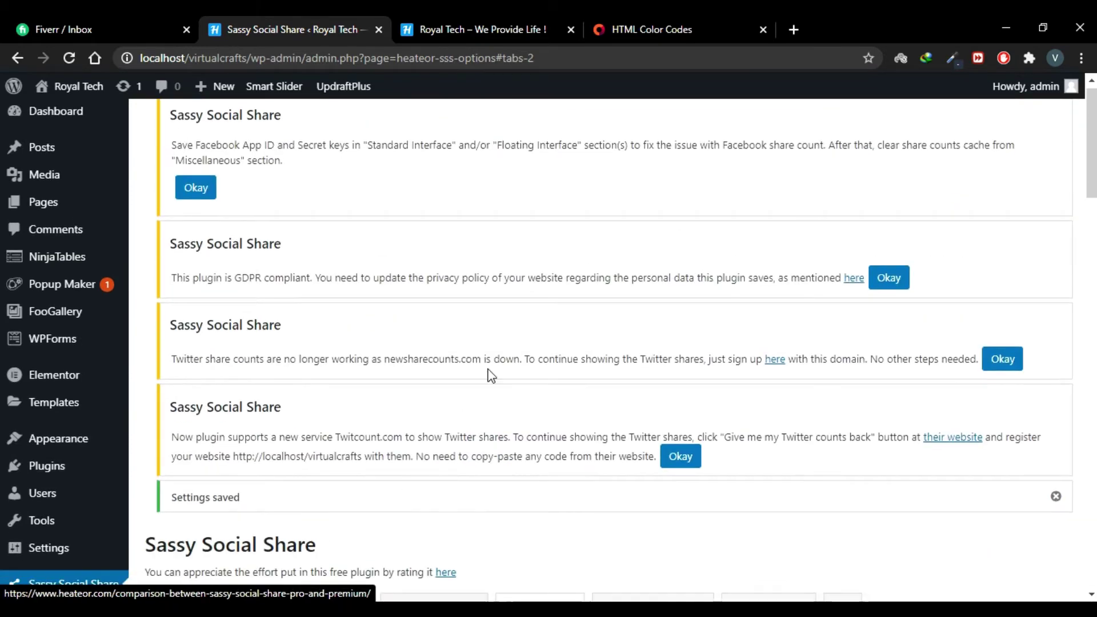
pyautogui.scroll(-4, 531, 327)
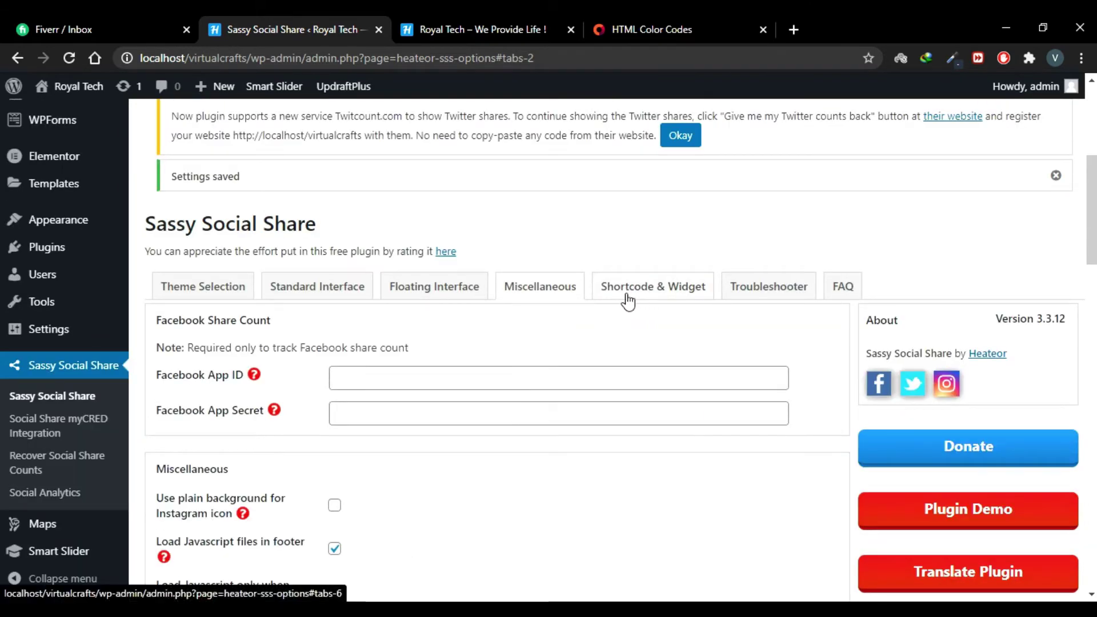
# Open the shortcode and widget section, read the Social Share shortcode documentation, and return to the plugin settings
pyautogui.click(672, 303)
pyautogui.scroll(-1, 526, 333)
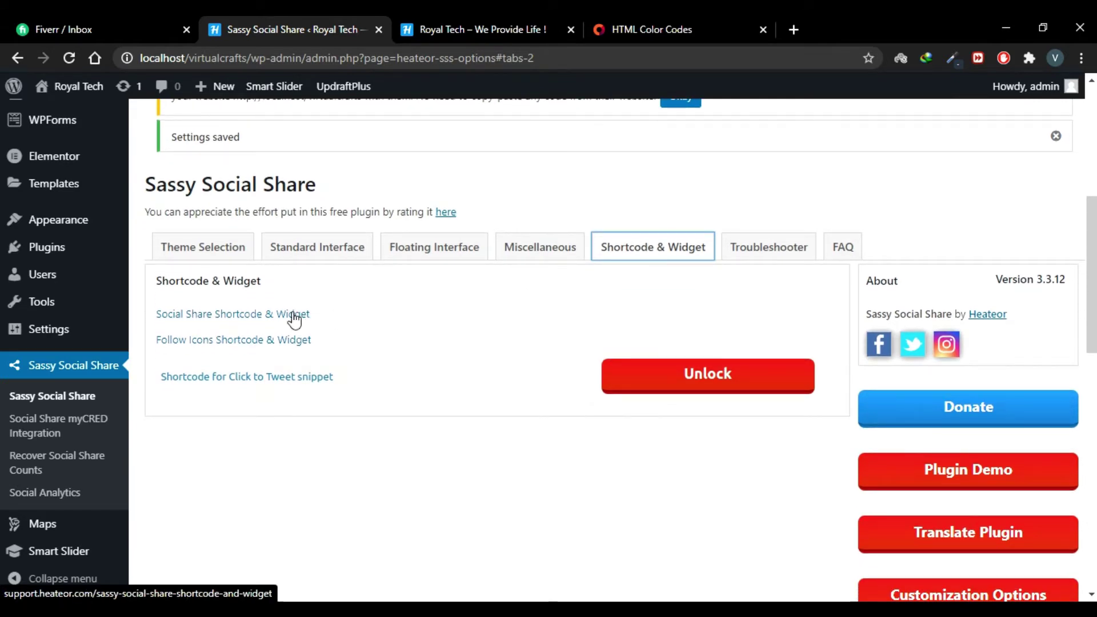
pyautogui.click(242, 316)
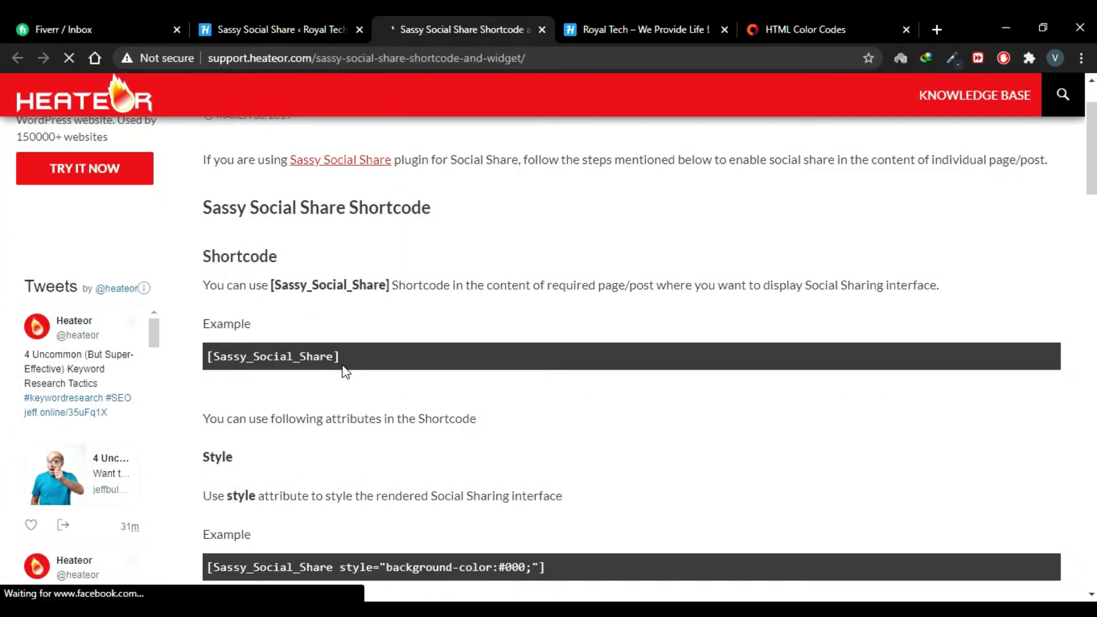
pyautogui.moveTo(341, 360)
pyautogui.mouseDown()
pyautogui.moveTo(204, 355)
pyautogui.moveTo(347, 379)
pyautogui.mouseUp()
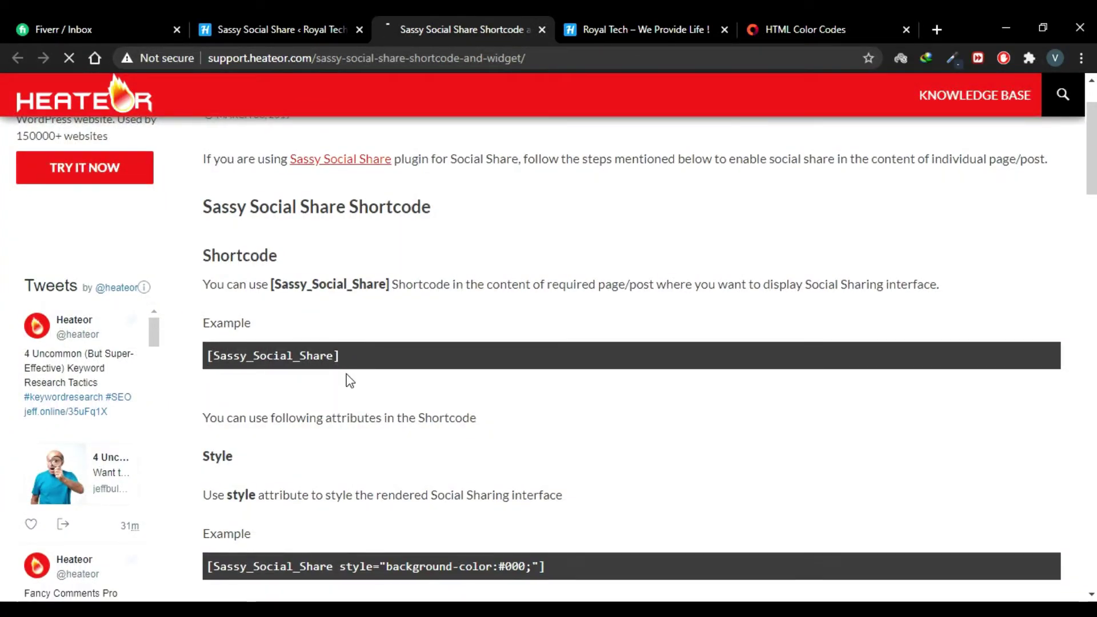
pyautogui.scroll(-2, 347, 379)
pyautogui.scroll(3, 329, 351)
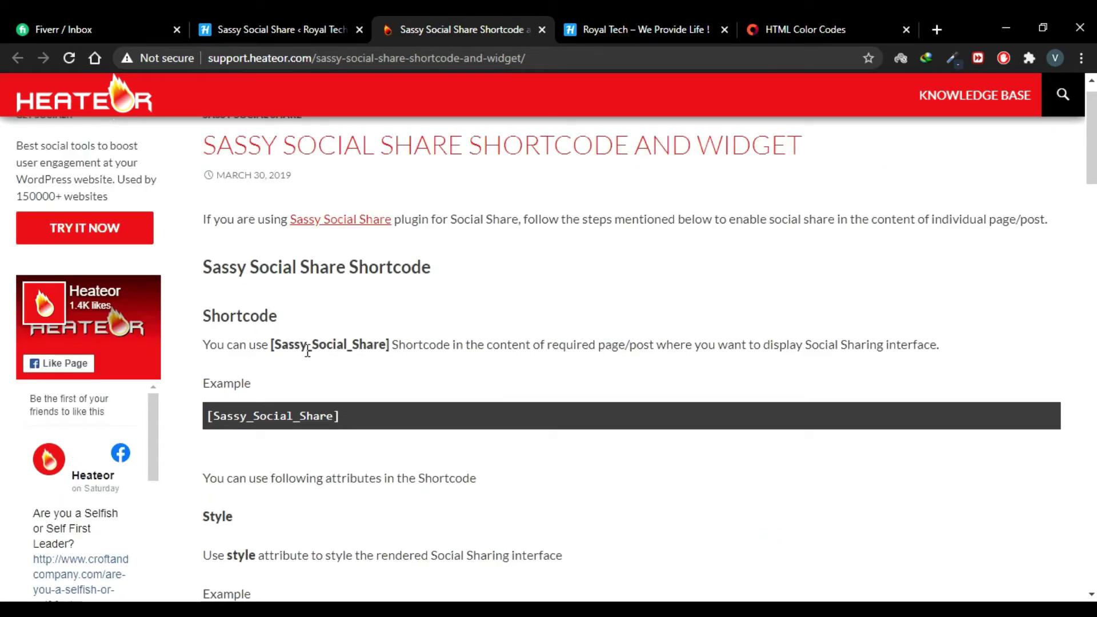
pyautogui.click(261, 16)
pyautogui.hotkey('shift', 'Tab')
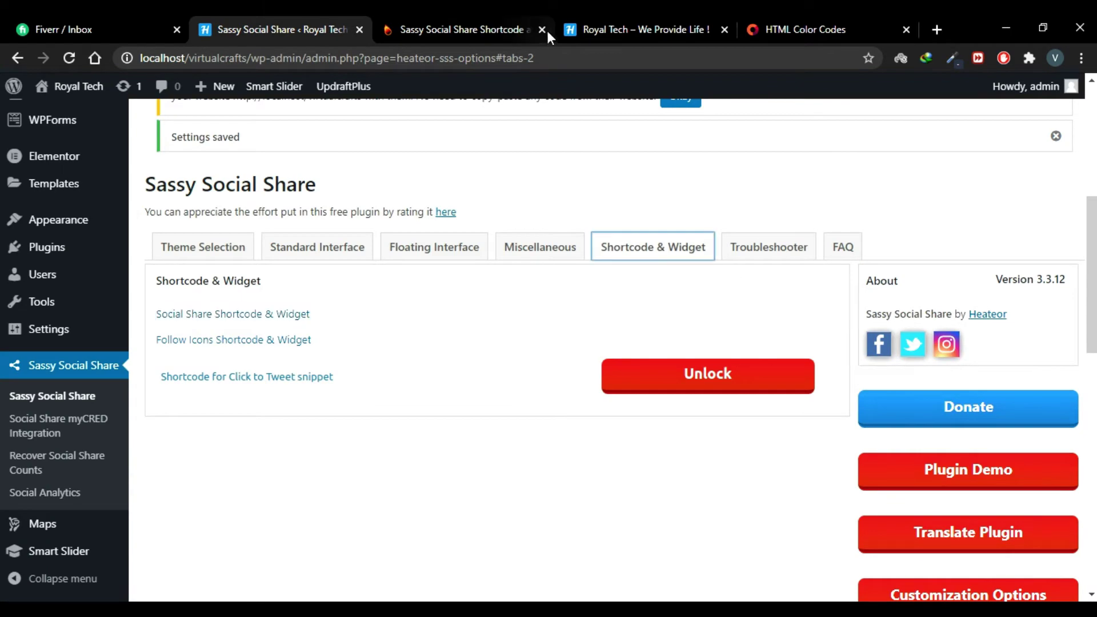
# Reload the site, open the "5 Diets You Must Have For A Healthy Body" post from the blog, and examine its share icons and their title
pyautogui.click(611, 25)
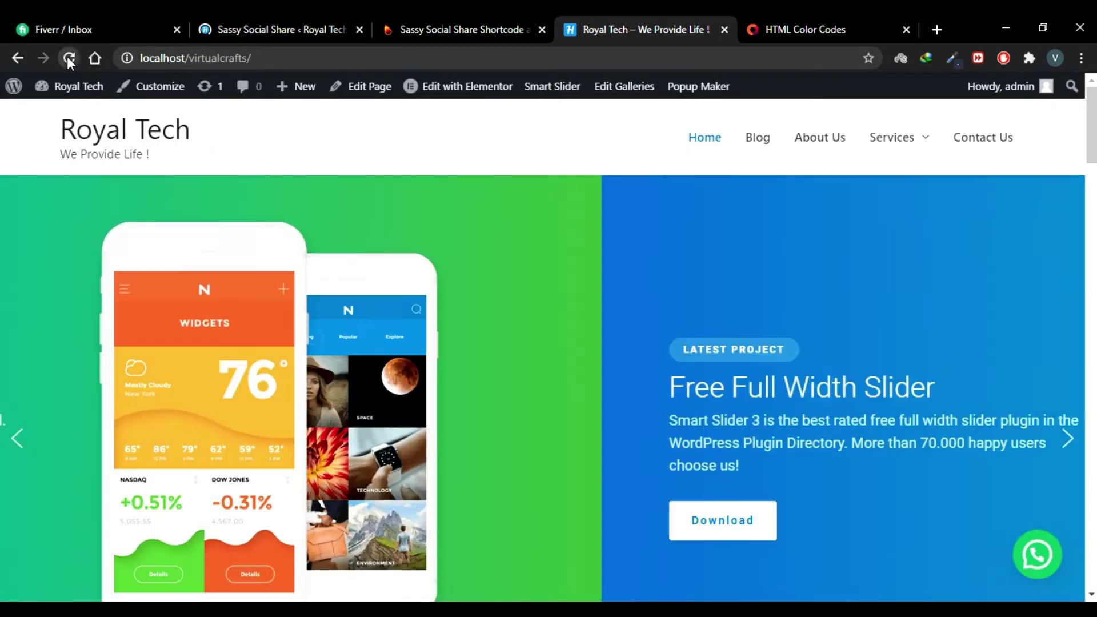
pyautogui.click(67, 57)
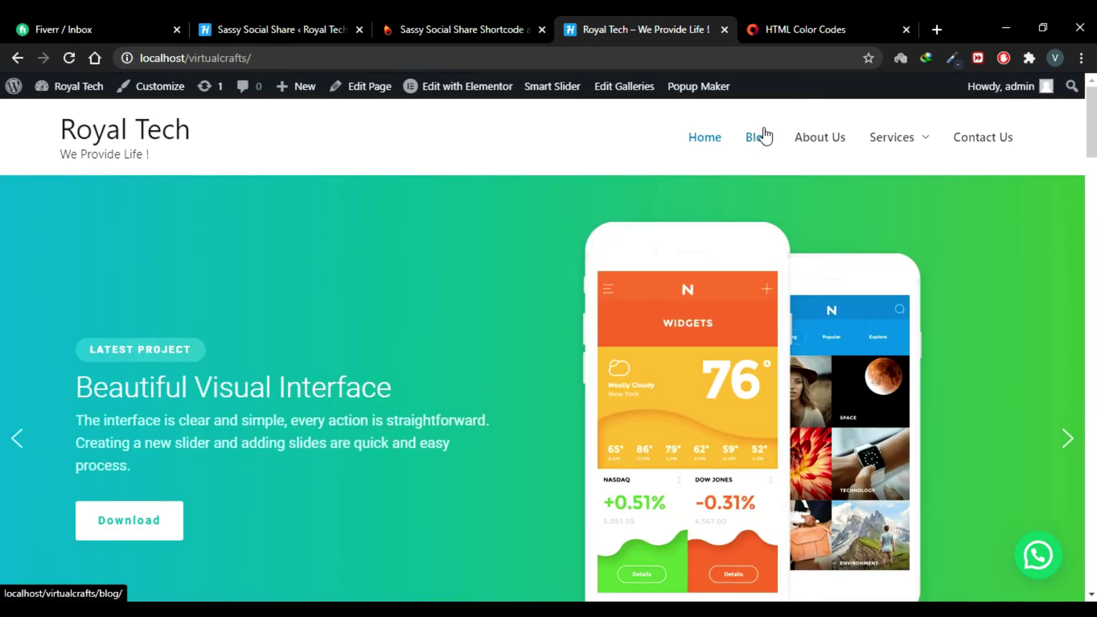
pyautogui.click(763, 136)
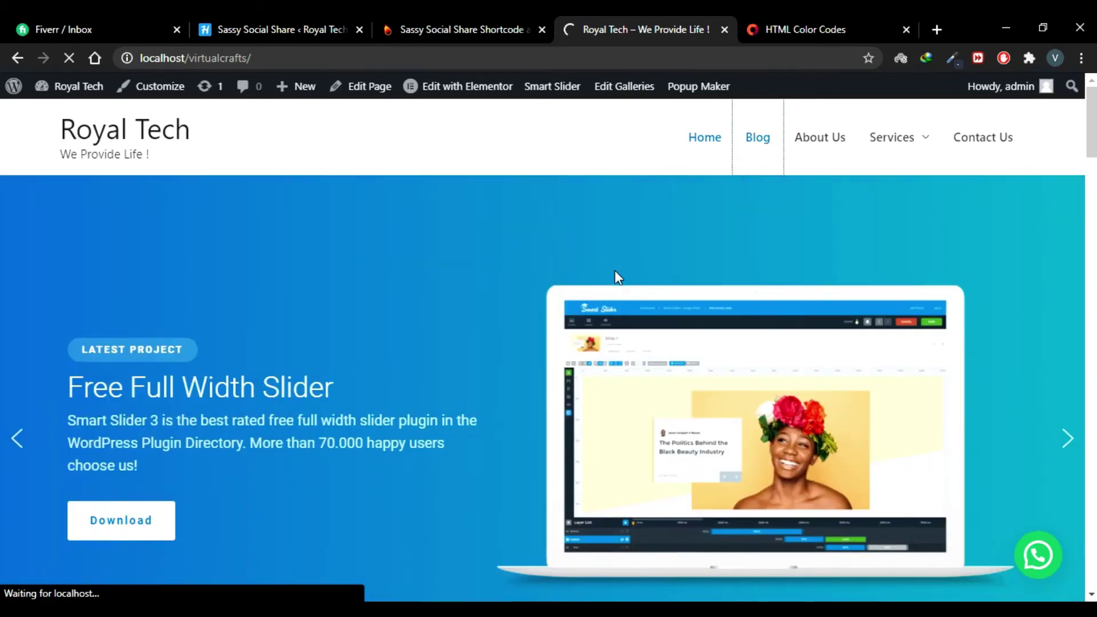
pyautogui.scroll(-4, 105, 262)
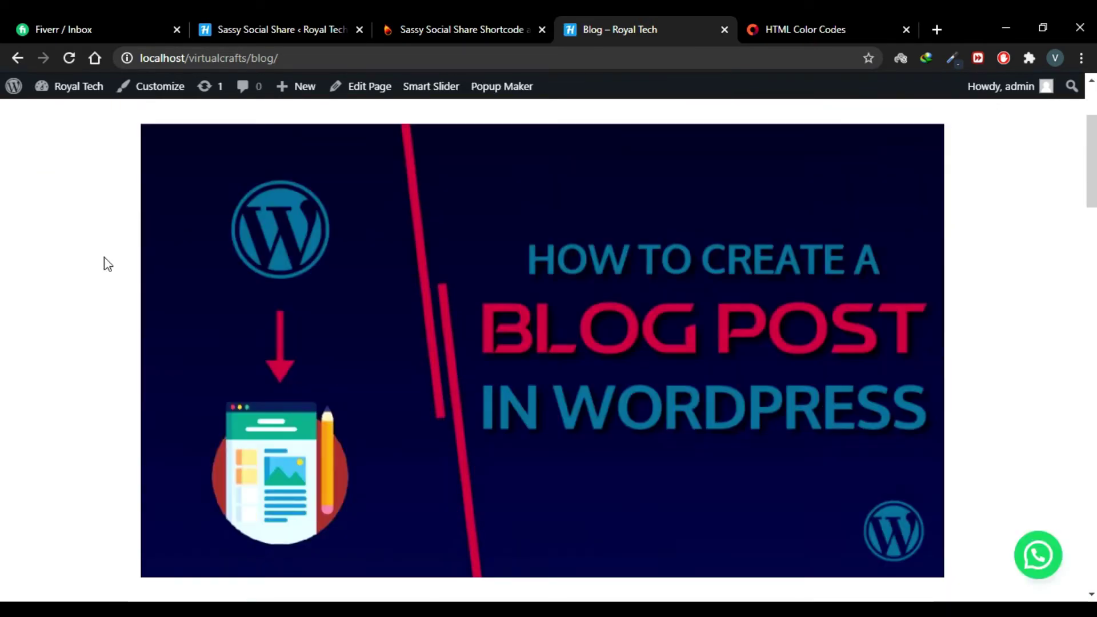
pyautogui.click(428, 540)
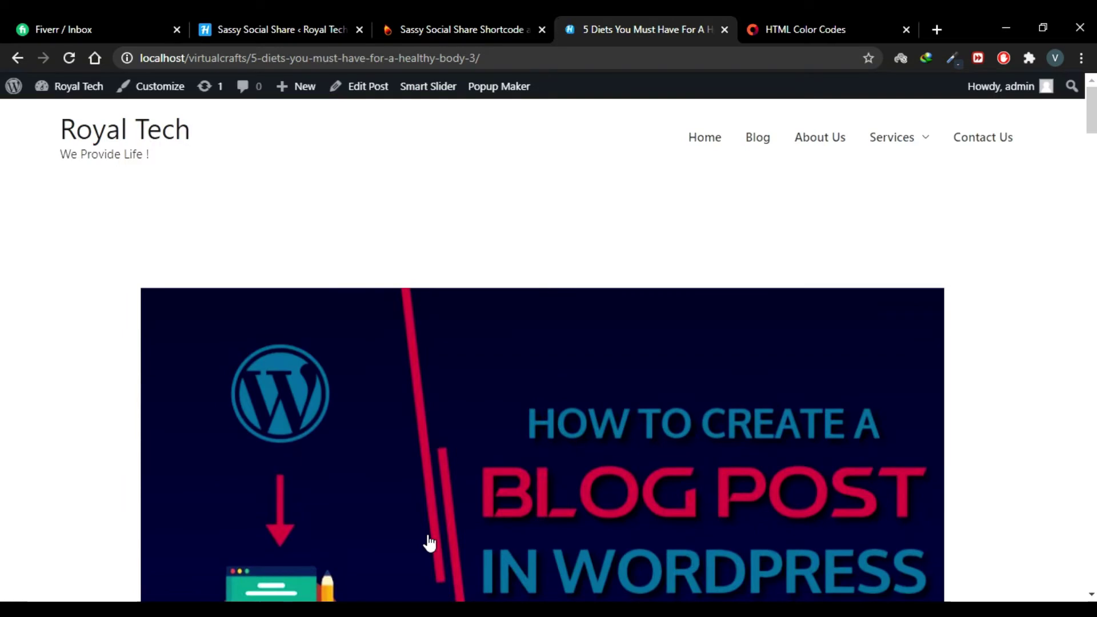
pyautogui.scroll(-9, 84, 364)
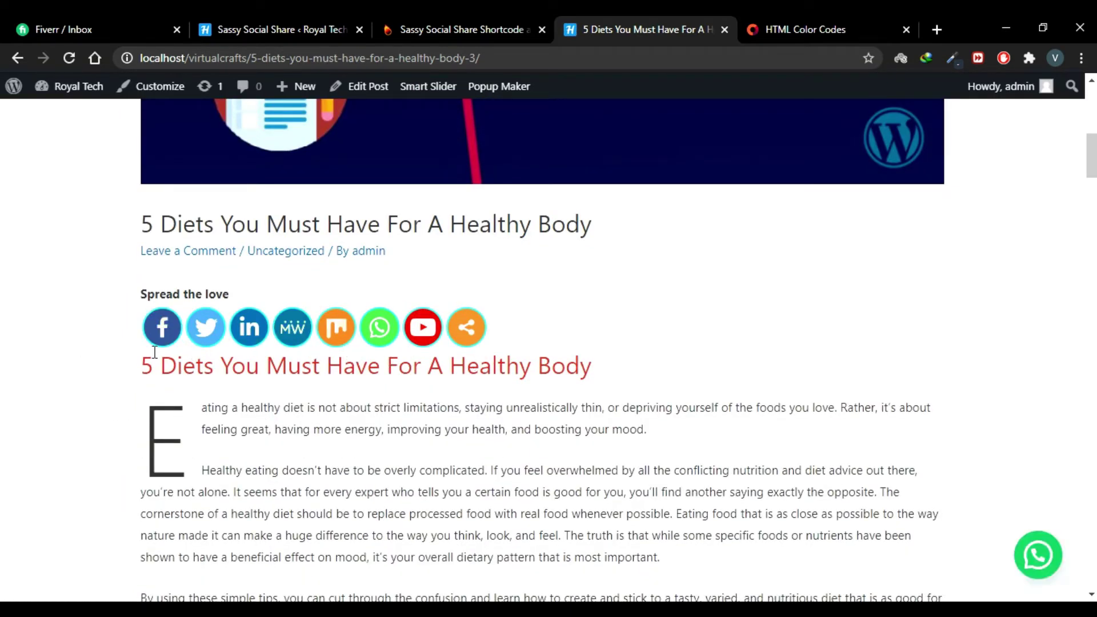
pyautogui.moveTo(147, 291); pyautogui.dragTo(273, 292)
pyautogui.click(273, 293)
# In the plugin's standard interface settings, change the share title to "SHARE ON SOCIAL MEDIA"
pyautogui.click(288, 16)
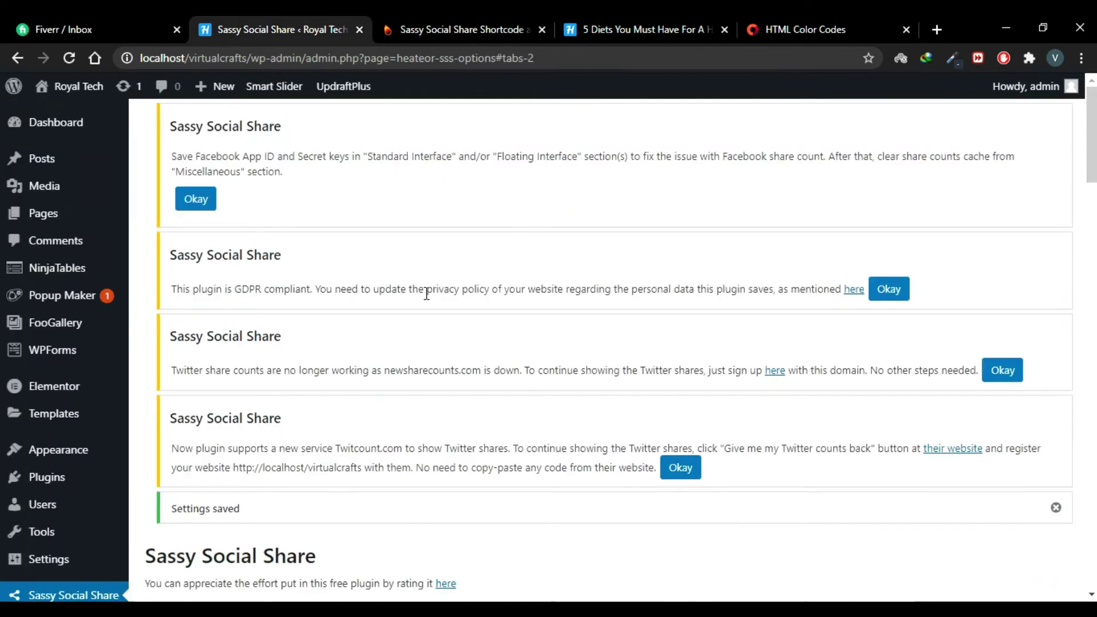
pyautogui.scroll(-3, 374, 321)
pyautogui.scroll(-4, 374, 320)
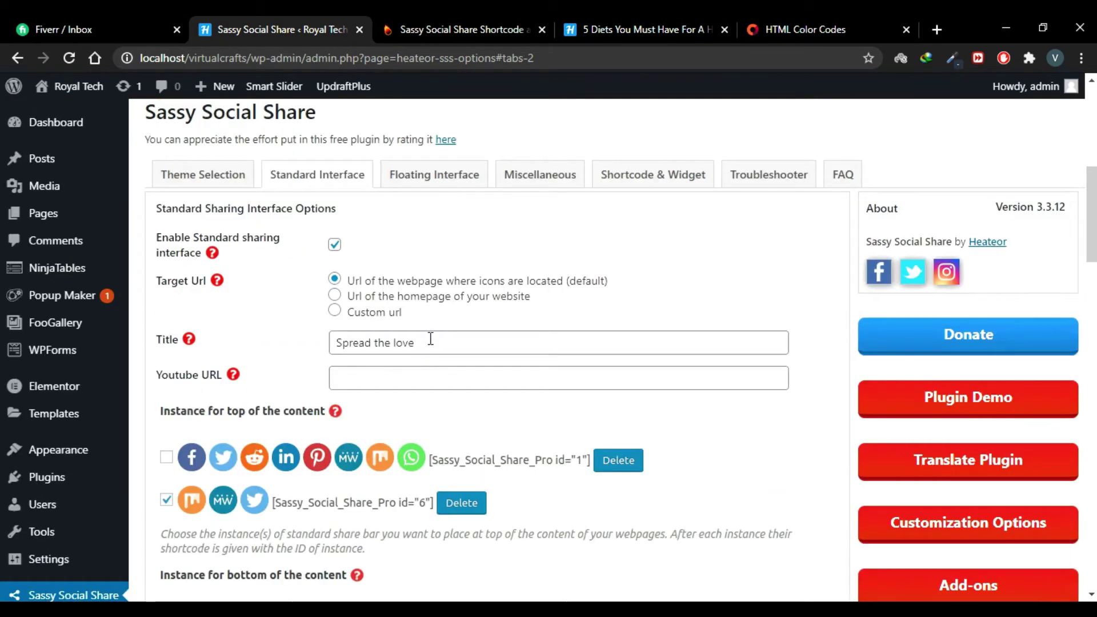
pyautogui.moveTo(430, 339); pyautogui.dragTo(311, 339)
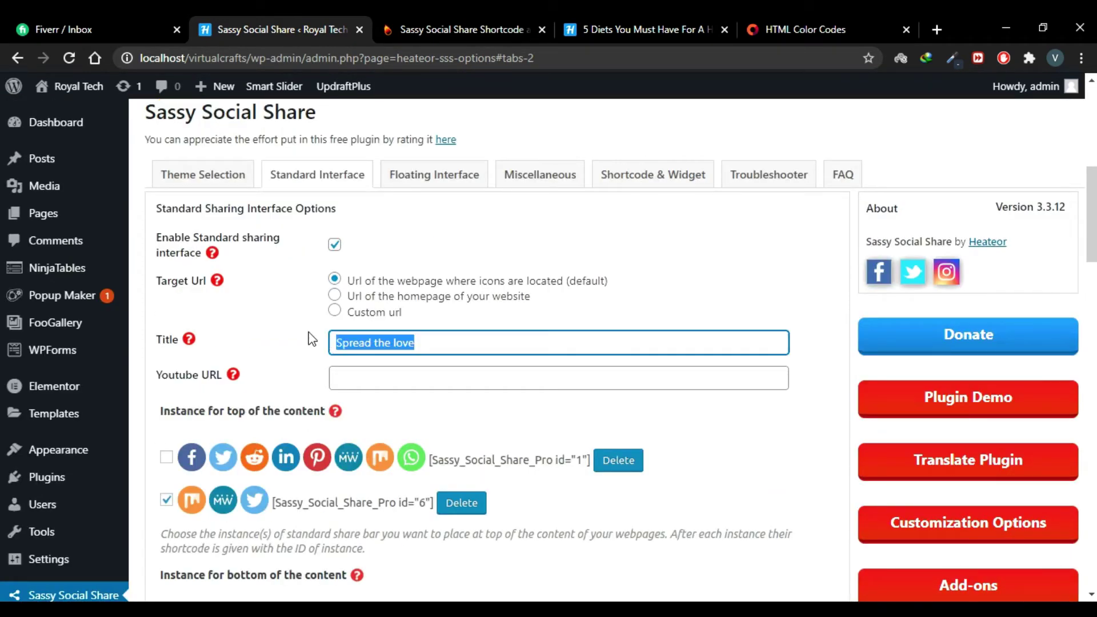
pyautogui.write('SHARE')
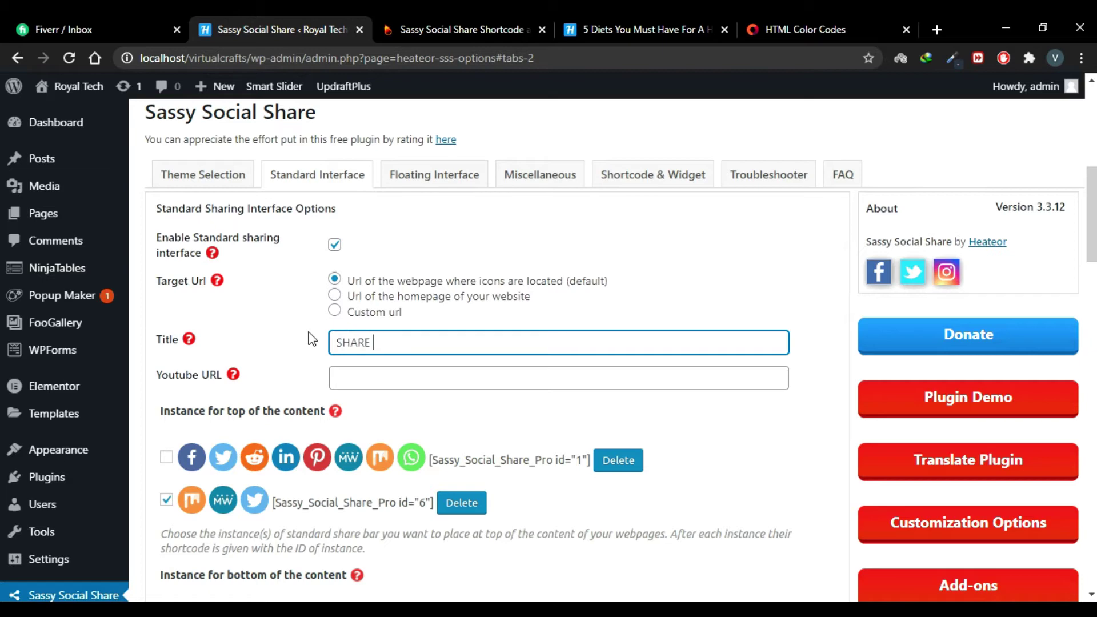
pyautogui.write(' ON SOCIAL MEDIA')
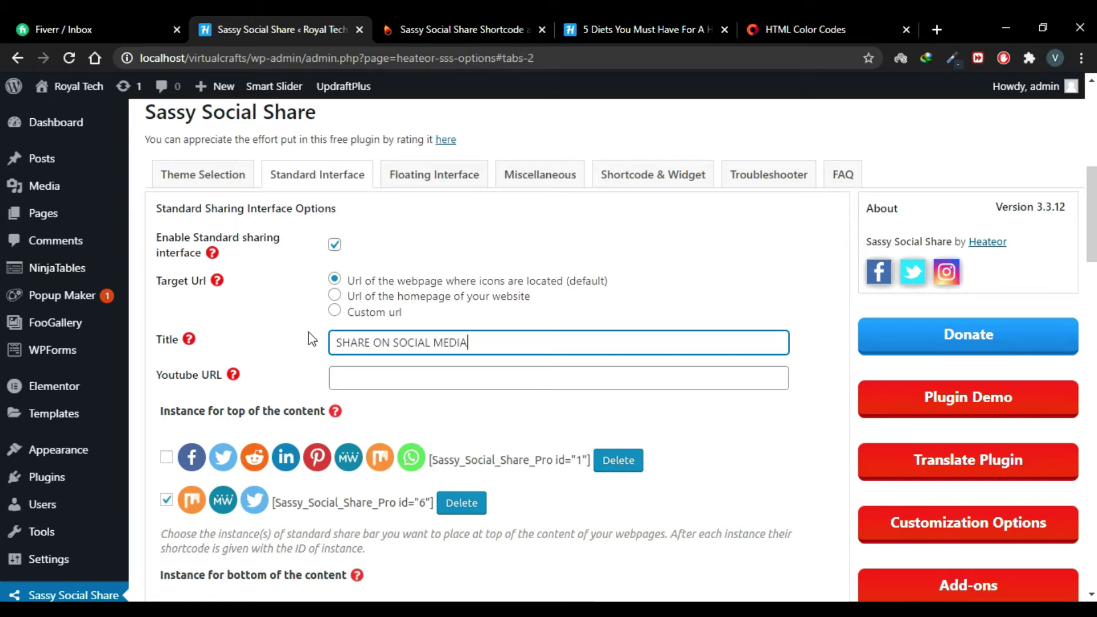
# Enable the standard icons at both the top and bottom of the content, and check the icon placement on the post
pyautogui.scroll(-10, 311, 338)
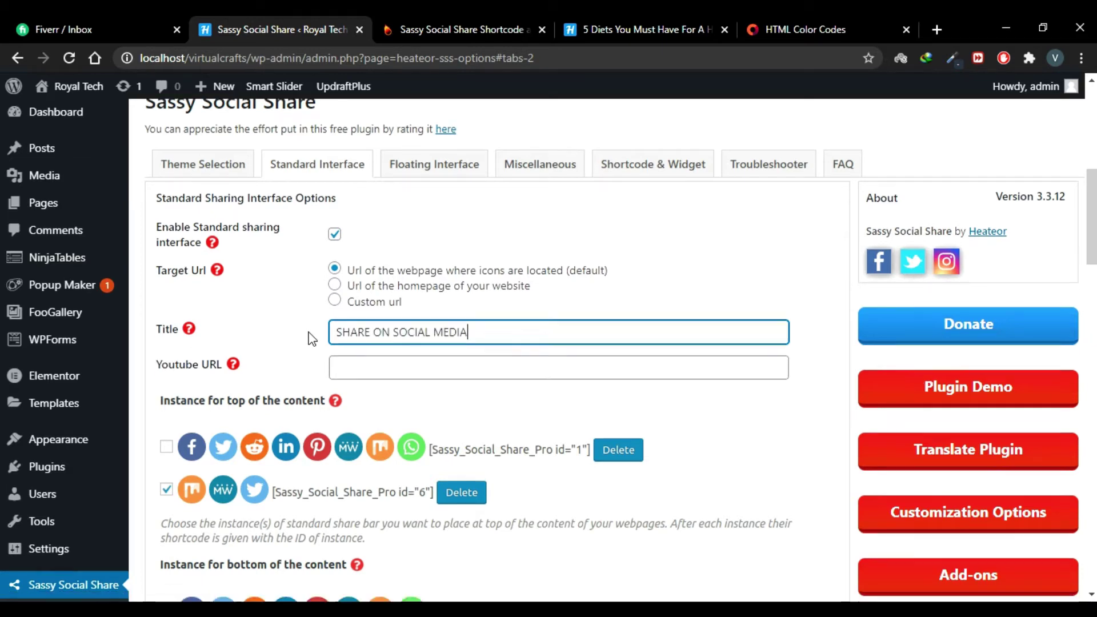
pyautogui.scroll(-12, 310, 338)
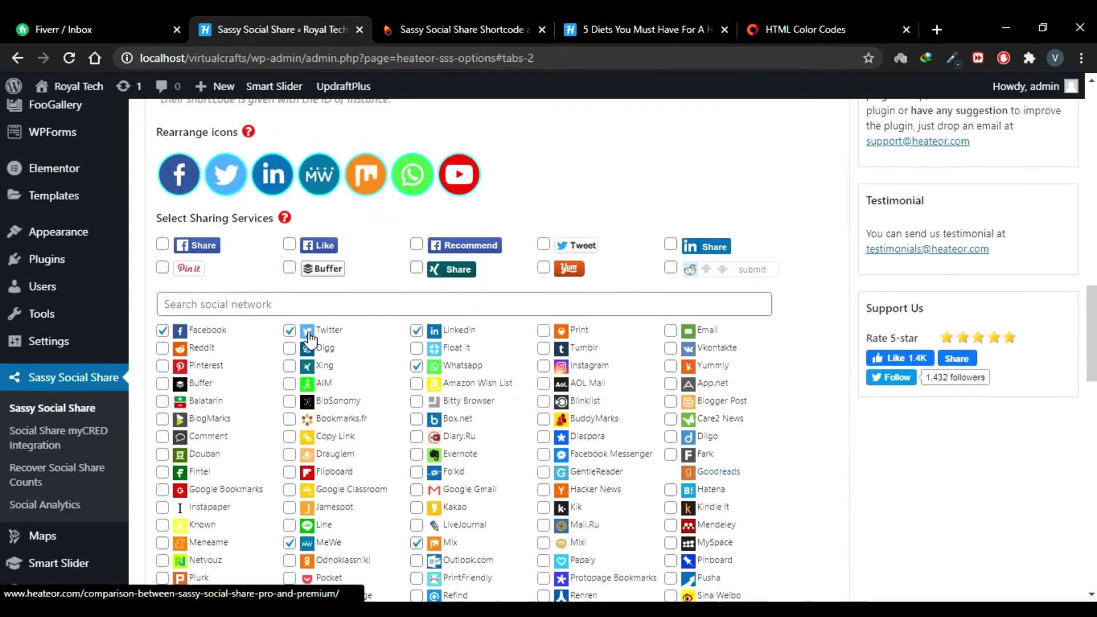
pyautogui.scroll(3, 310, 338)
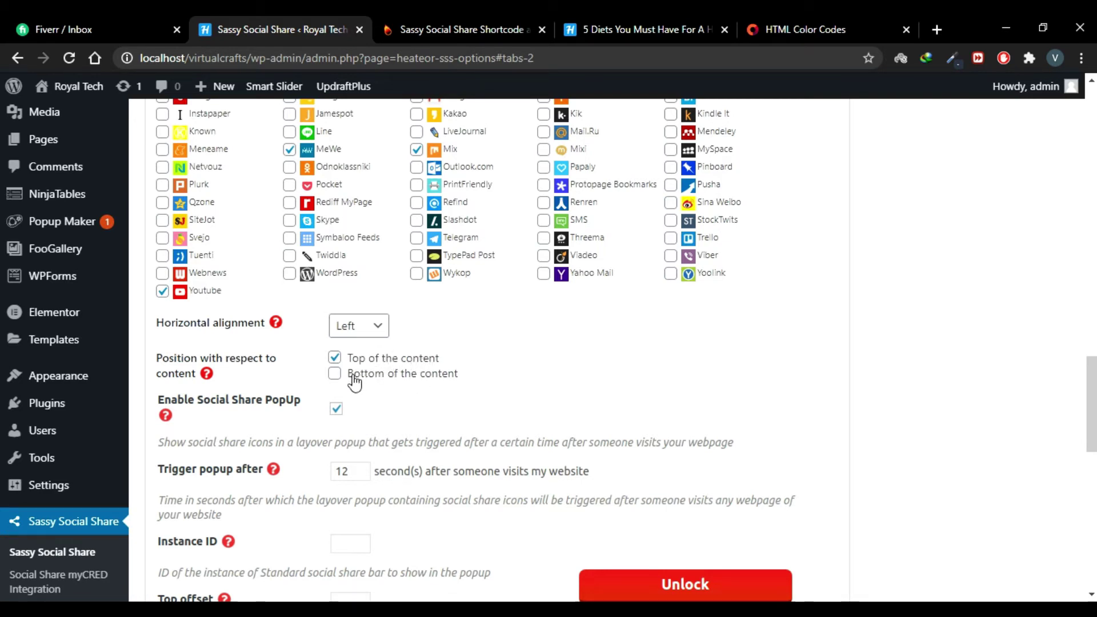
pyautogui.click(377, 359)
pyautogui.click(334, 358)
pyautogui.click(573, 16)
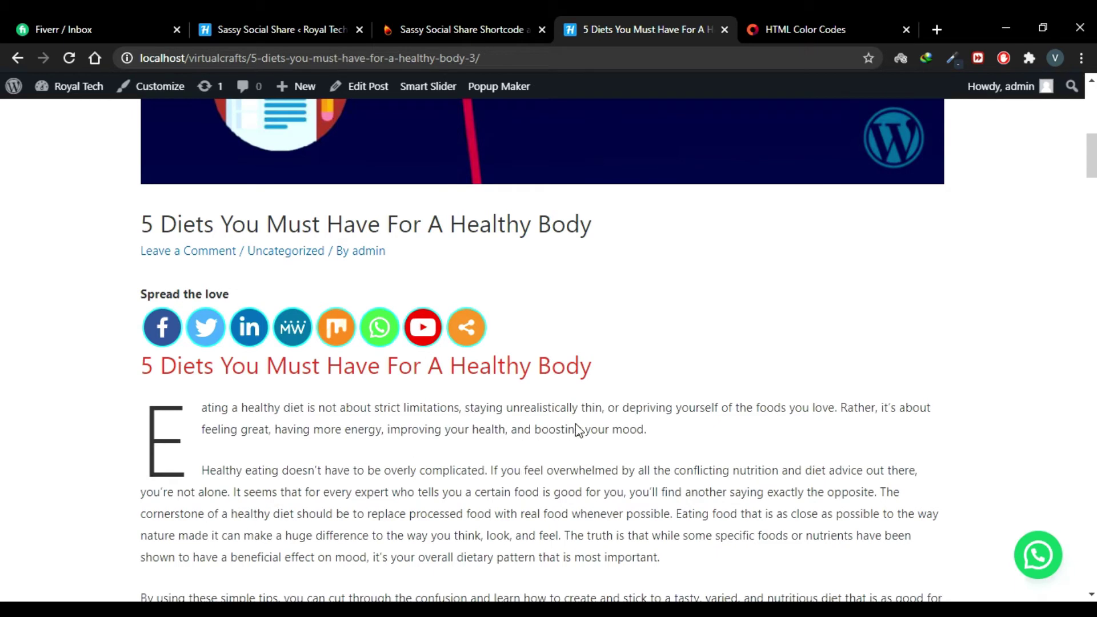
# Set the standard interface's horizontal alignment to Center and save the plugin settings
pyautogui.click(245, 17)
pyautogui.click(371, 325)
pyautogui.click(354, 362)
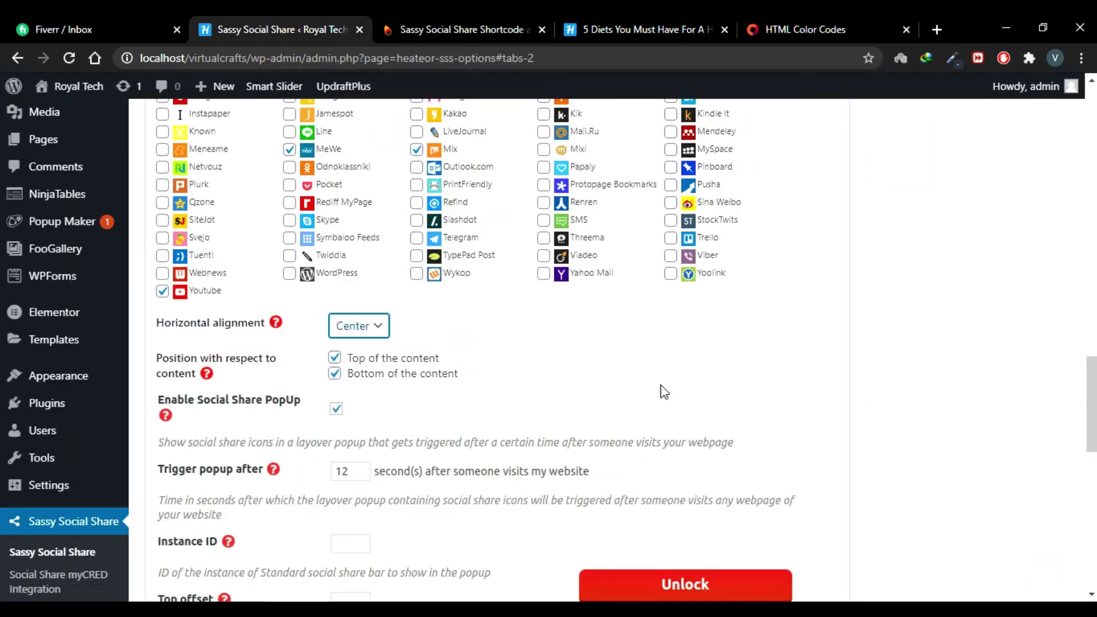
pyautogui.moveTo(1090, 400); pyautogui.dragTo(1091, 536)
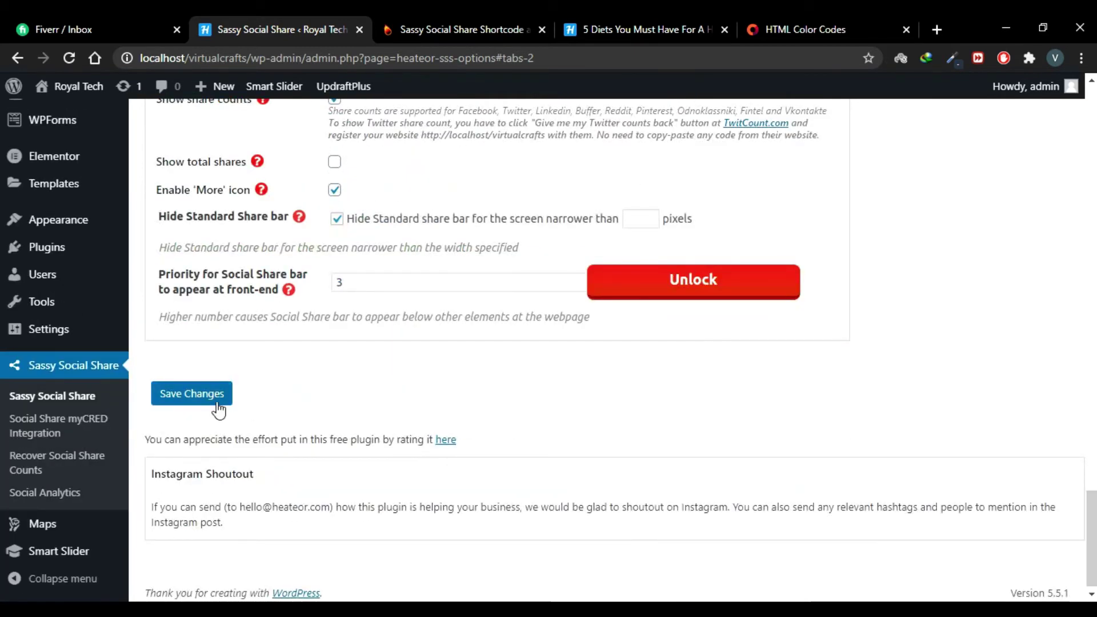
pyautogui.click(212, 401)
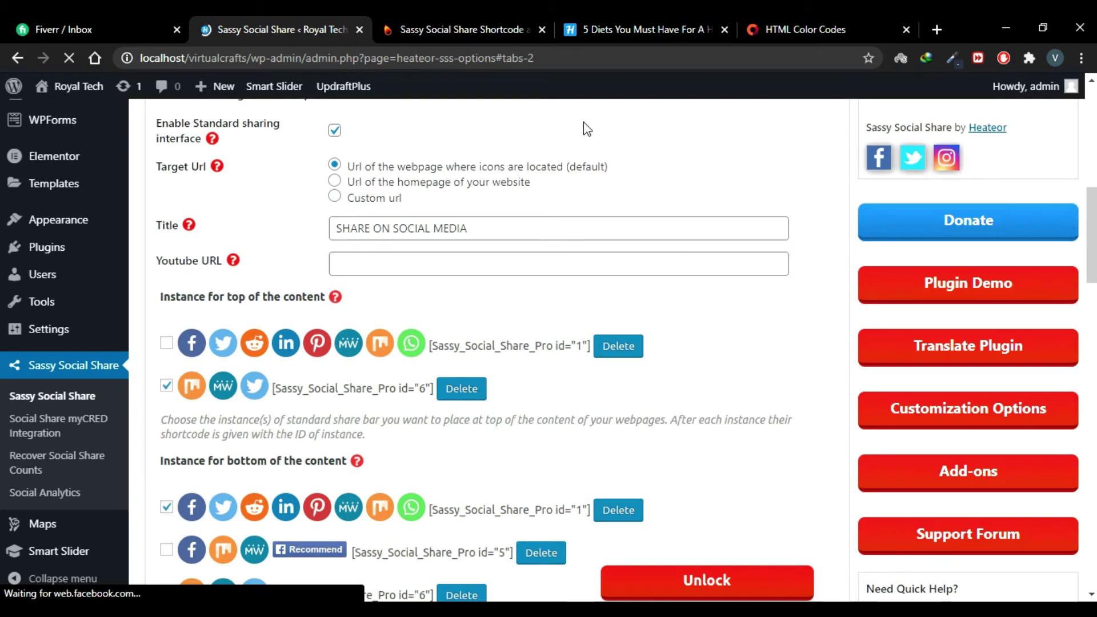
# Reload the blog post and examine the share title and icons above and below its content
pyautogui.click(628, 23)
pyautogui.click(70, 57)
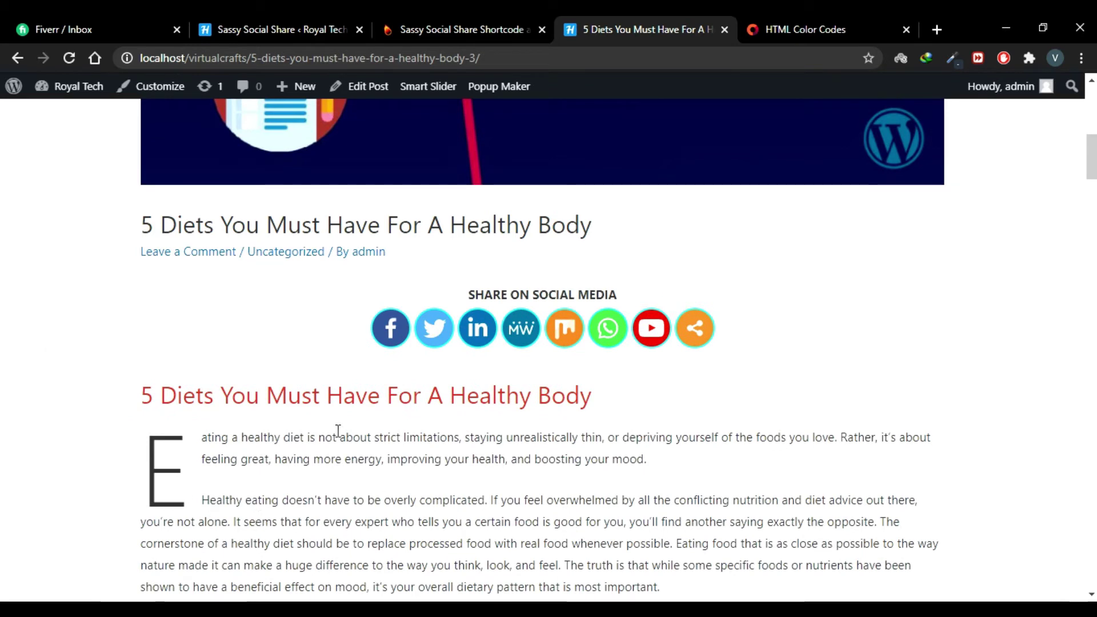
pyautogui.moveTo(473, 290); pyautogui.dragTo(656, 284)
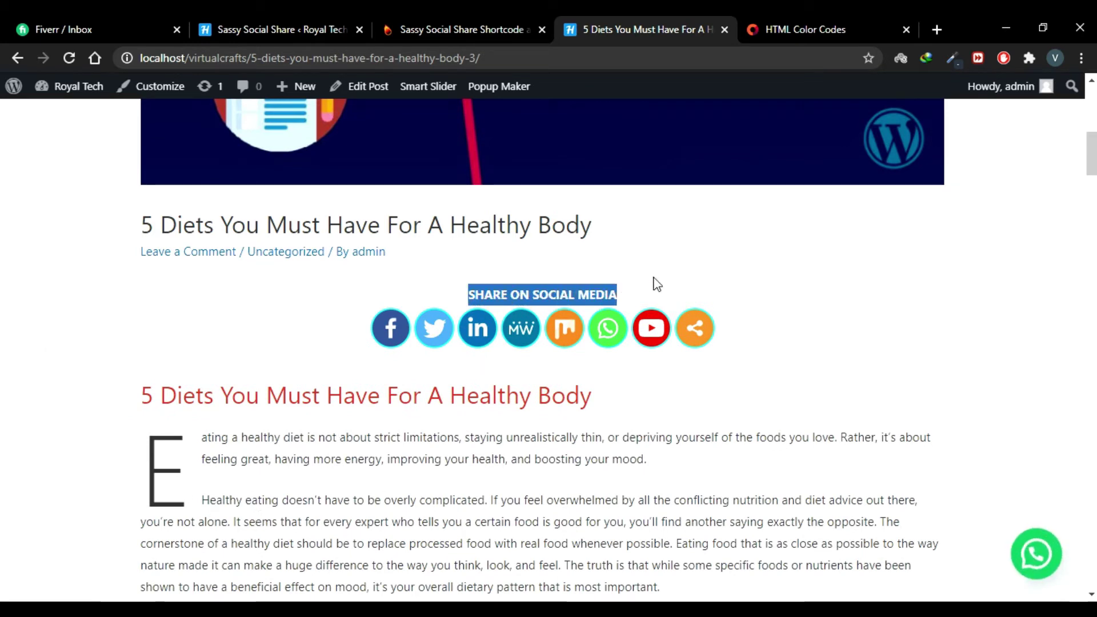
pyautogui.click(510, 290)
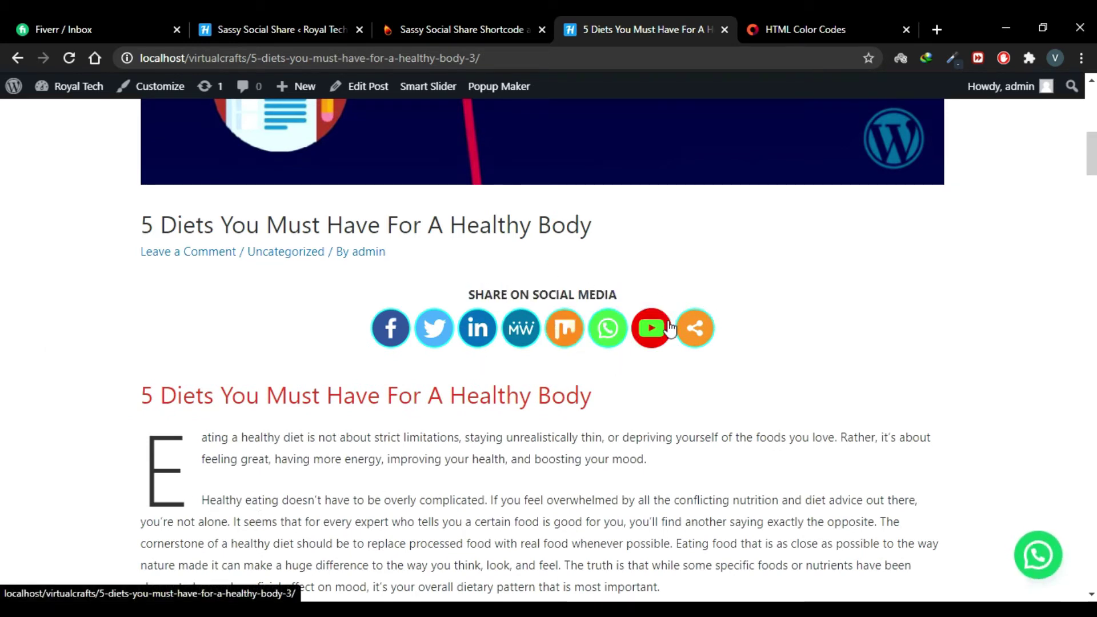
pyautogui.moveTo(1092, 145); pyautogui.dragTo(1091, 508)
pyautogui.scroll(-1, 390, 294)
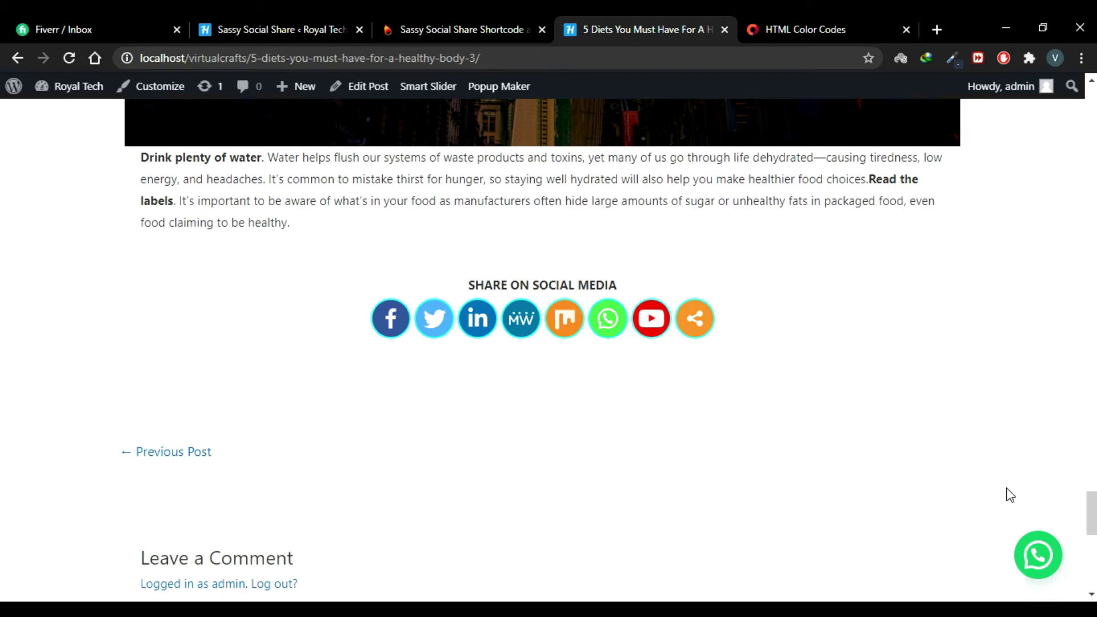
pyautogui.moveTo(1091, 512); pyautogui.dragTo(1092, 145)
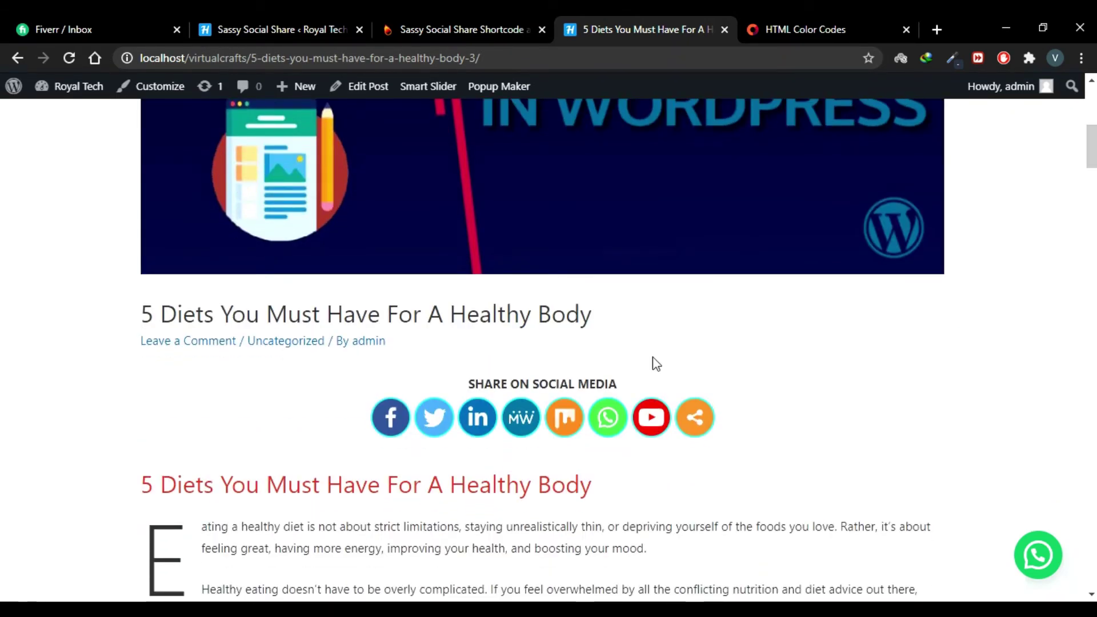
# Test the LinkedIn and Twitter share icons on the post, closing each sharing window
pyautogui.click(476, 417)
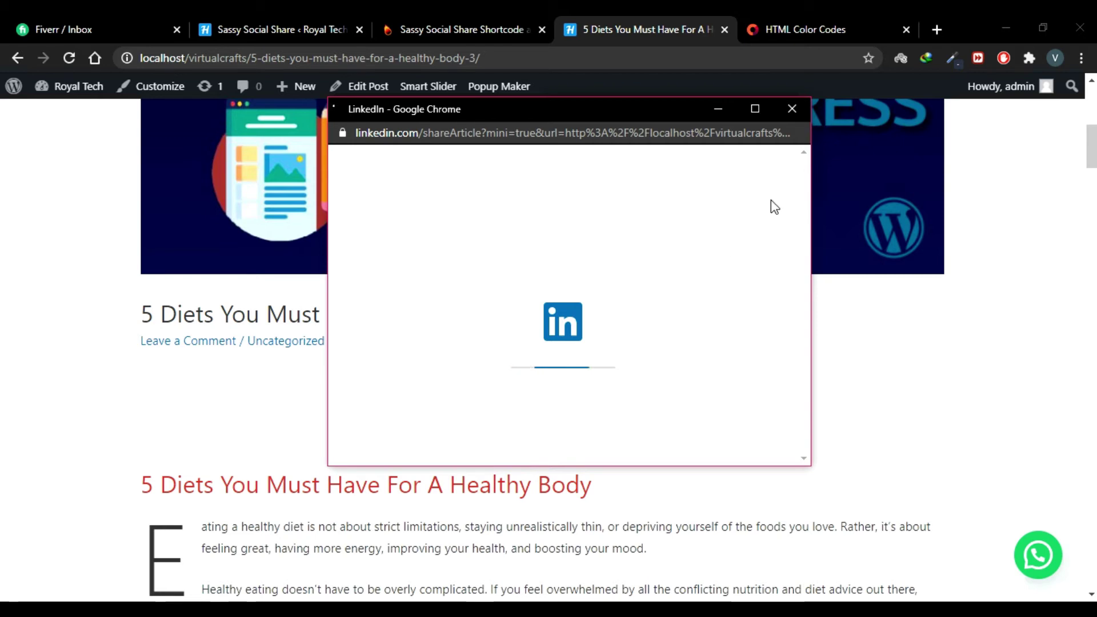
pyautogui.click(792, 109)
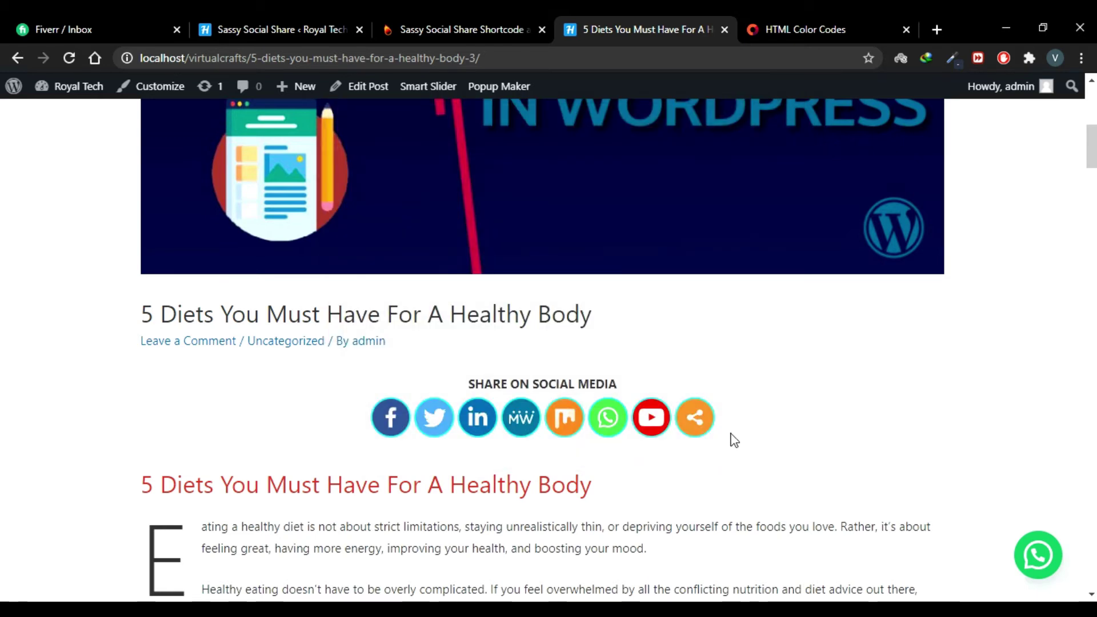
pyautogui.click(437, 421)
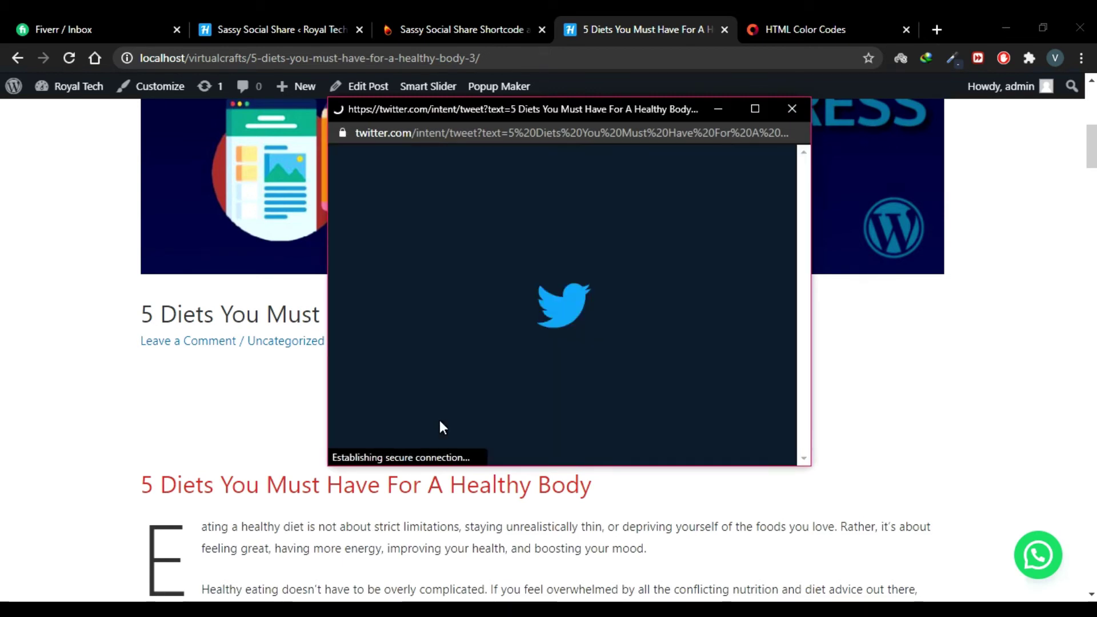
pyautogui.click(798, 112)
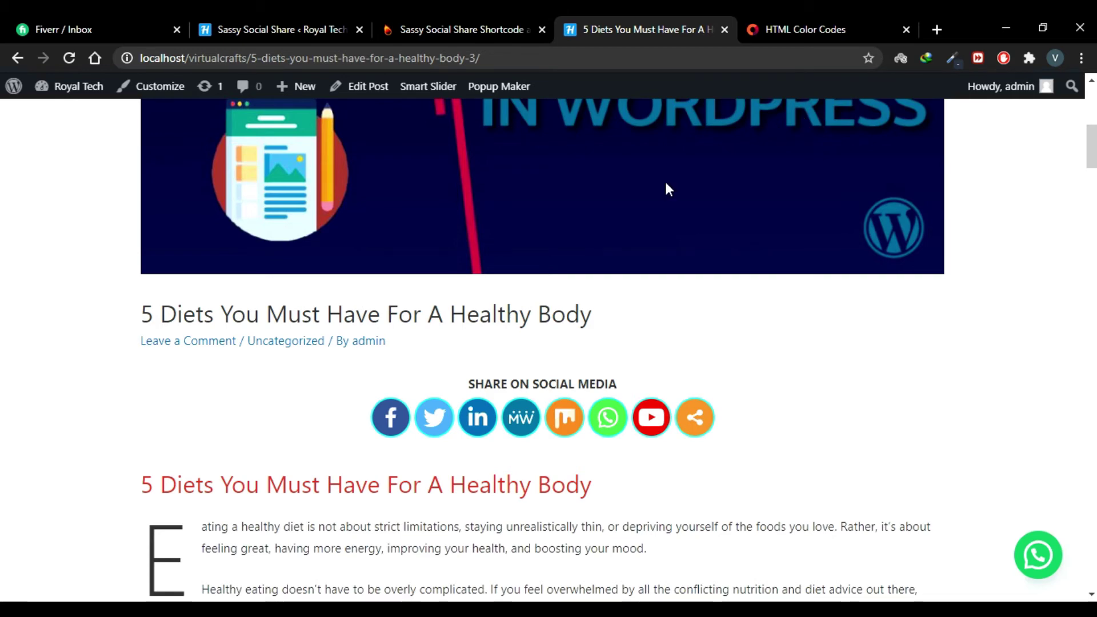
# Return to the Sassy Social Share settings and enable the floating sharing interface
pyautogui.scroll(6, 664, 179)
pyautogui.scroll(2, 668, 189)
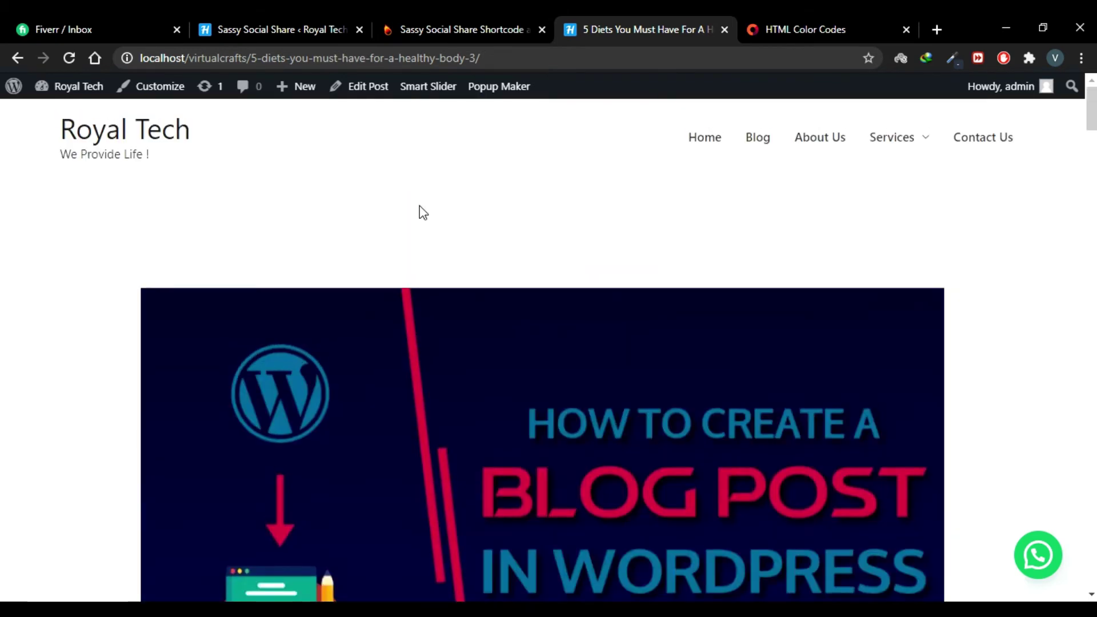
pyautogui.click(320, 23)
pyautogui.scroll(5, 608, 209)
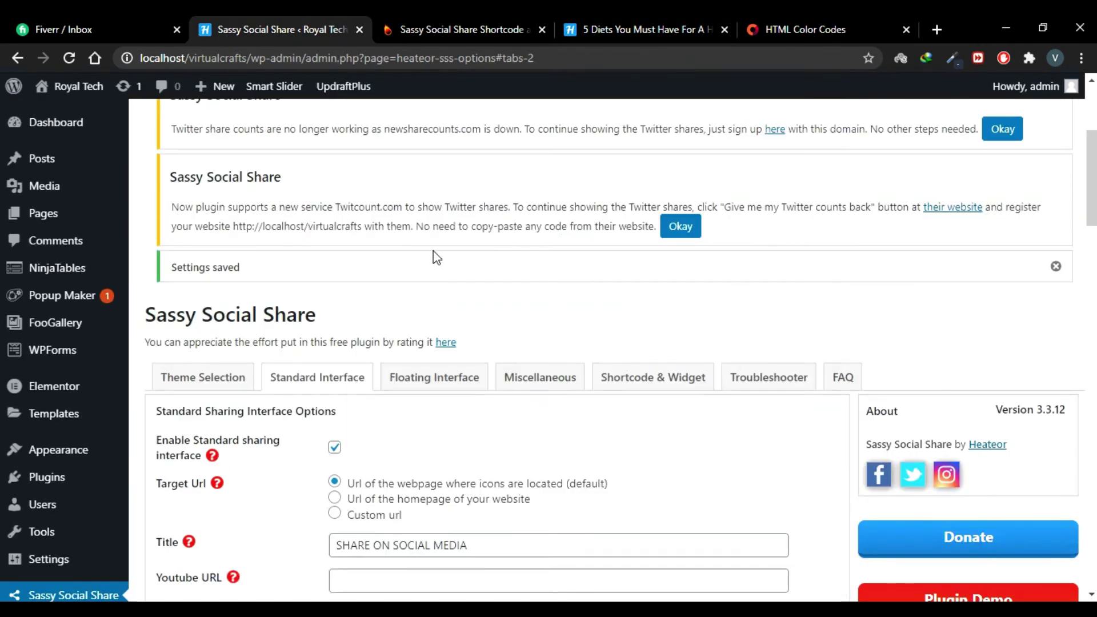
pyautogui.click(432, 378)
pyautogui.scroll(-3, 431, 375)
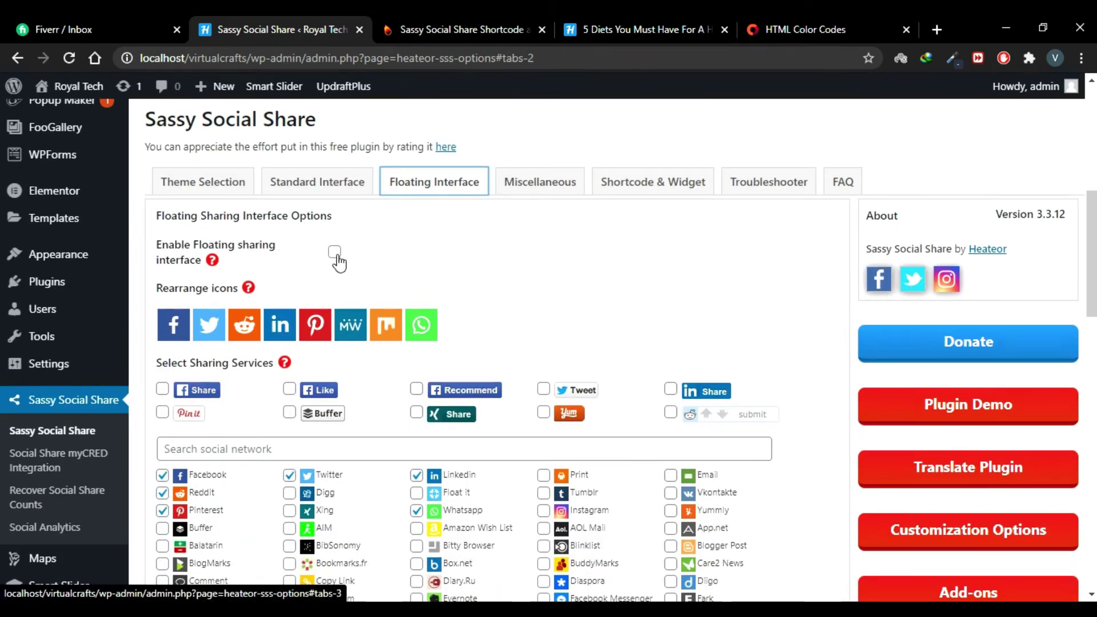
pyautogui.click(335, 252)
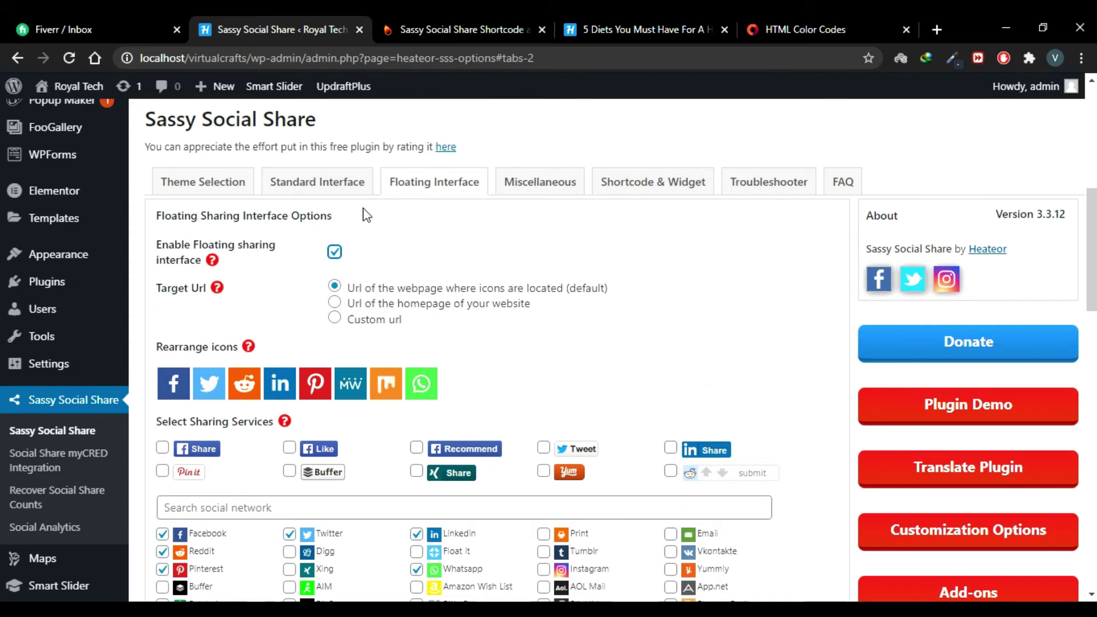
# Disable the standard sharing interface and return to the floating interface options
pyautogui.click(361, 192)
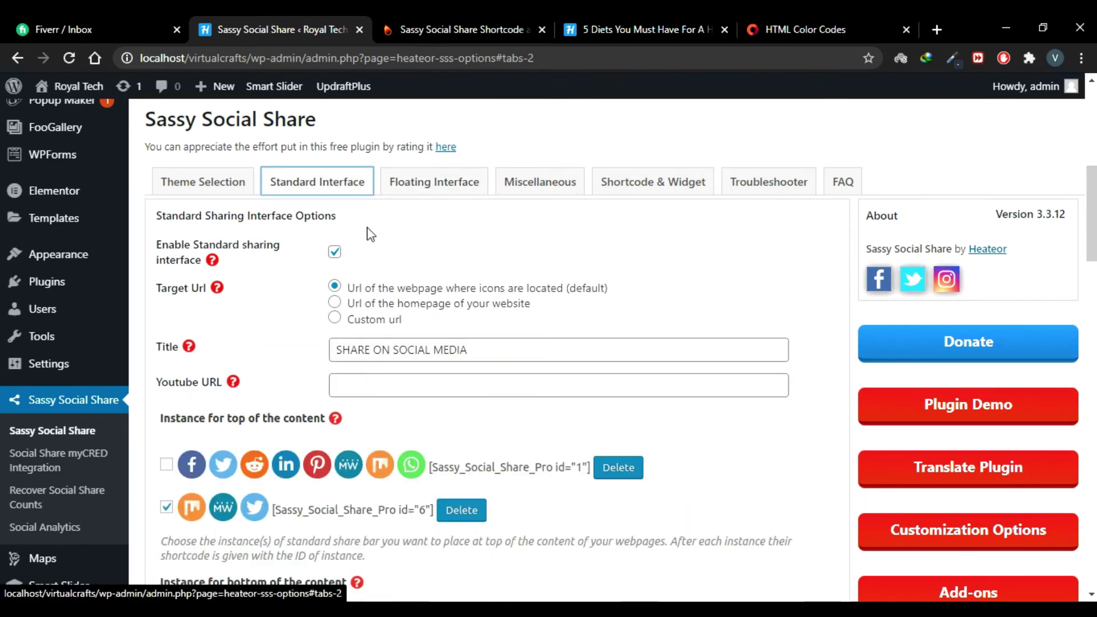
pyautogui.click(334, 252)
pyautogui.click(426, 197)
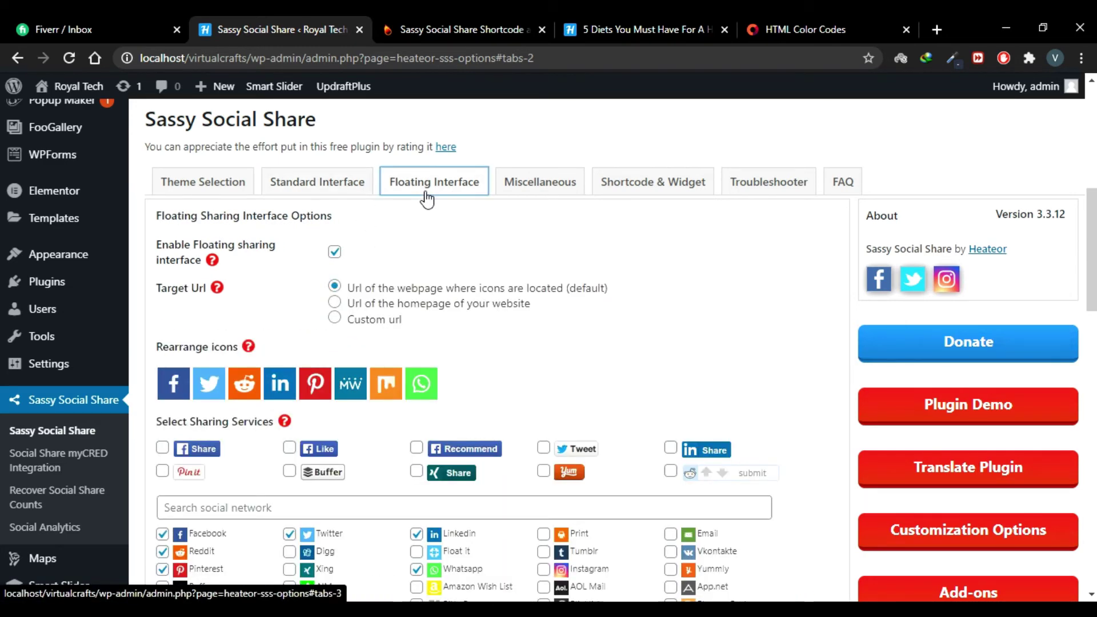
# Examine the floating interface theme's shape, size, border radius, colour and counter position options
pyautogui.click(203, 181)
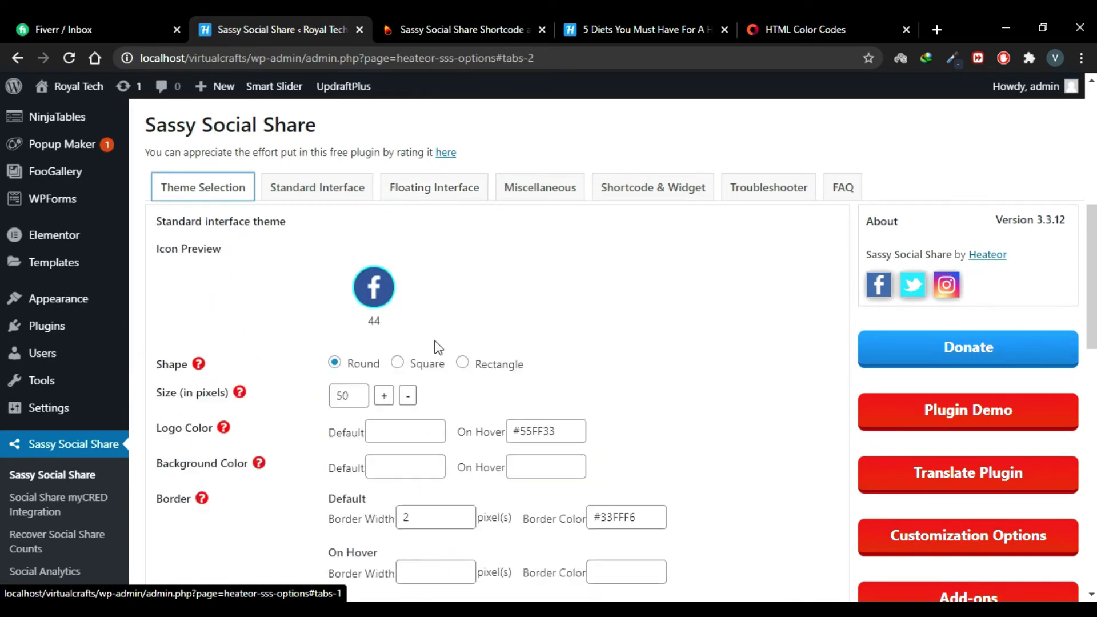
pyautogui.scroll(-5, 436, 342)
pyautogui.scroll(-5, 436, 341)
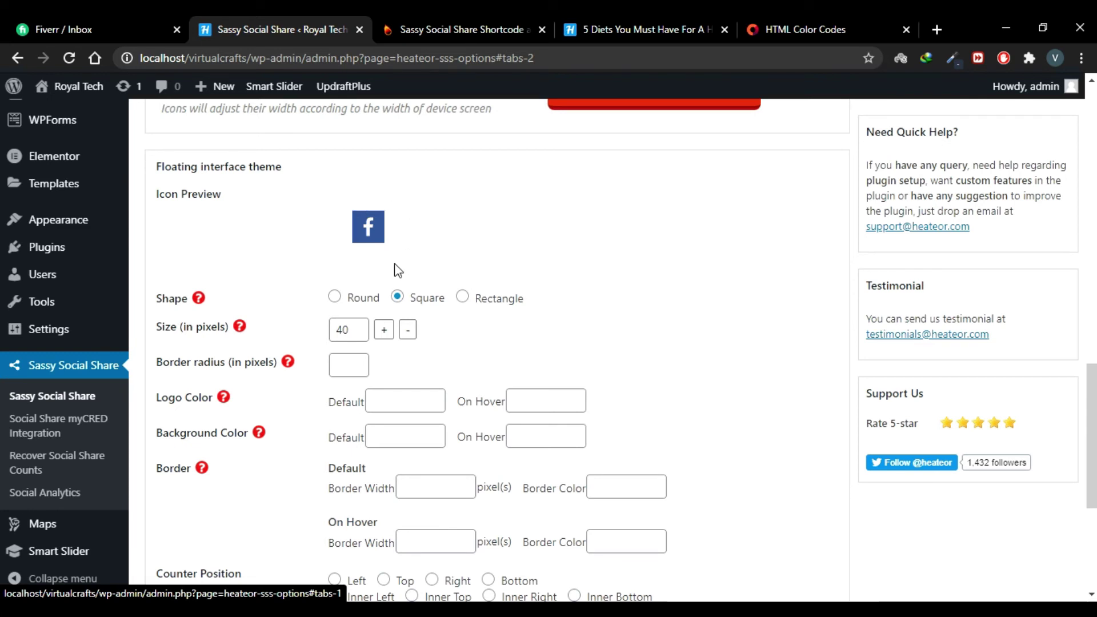
pyautogui.scroll(-2, 305, 290)
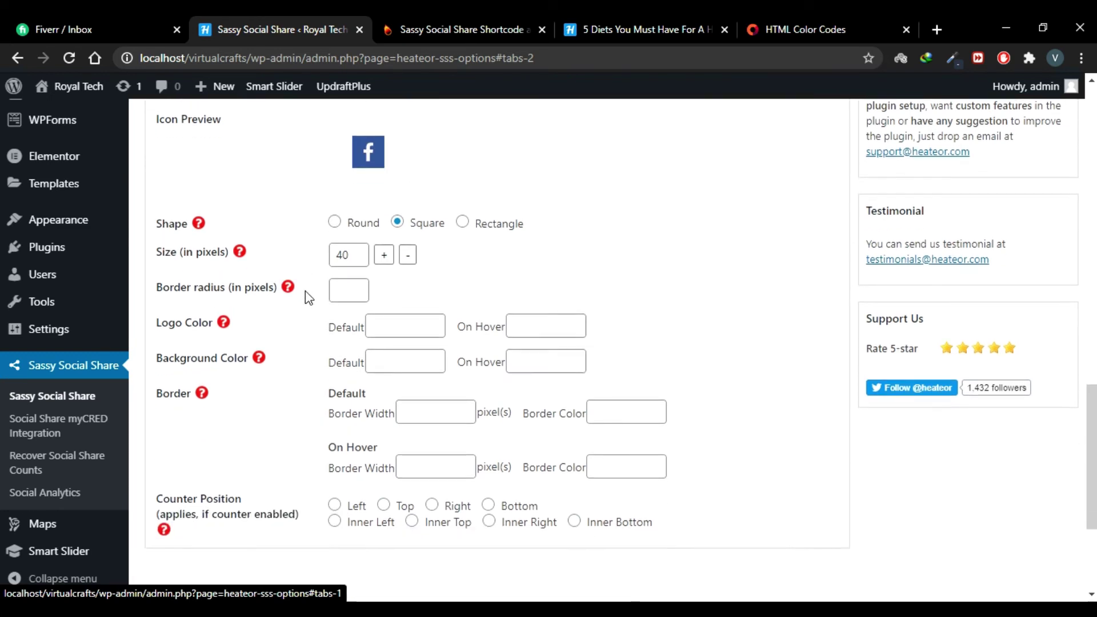
pyautogui.scroll(1, 292, 179)
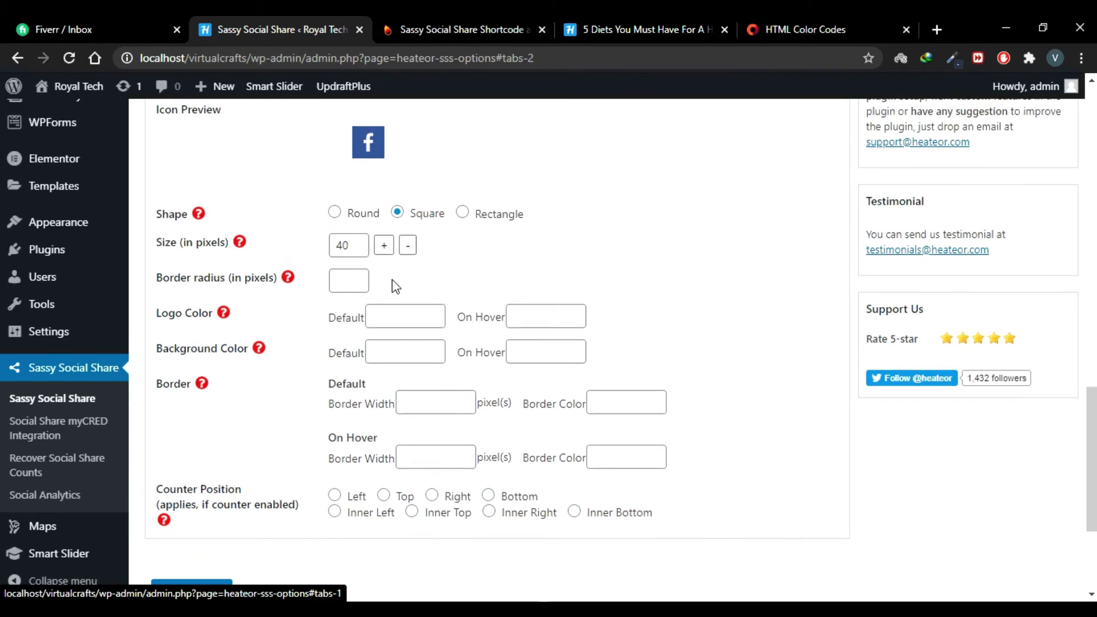
pyautogui.scroll(10, 377, 178)
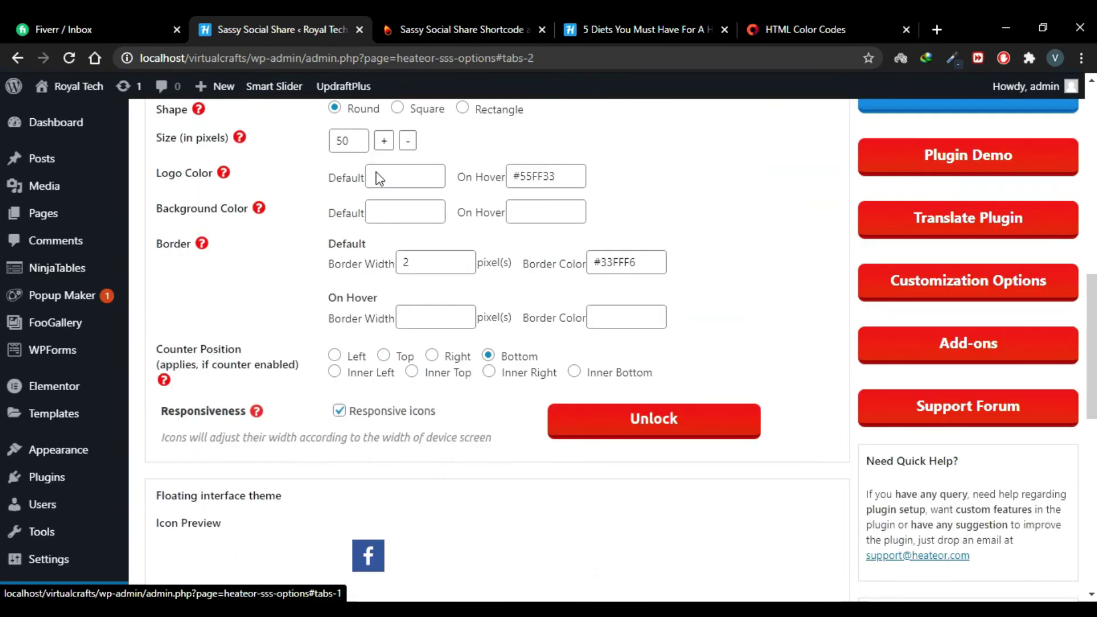
# Remove Reddit from the floating interface's sharing services and move the LinkedIn icon to the end of the order
pyautogui.click(428, 137)
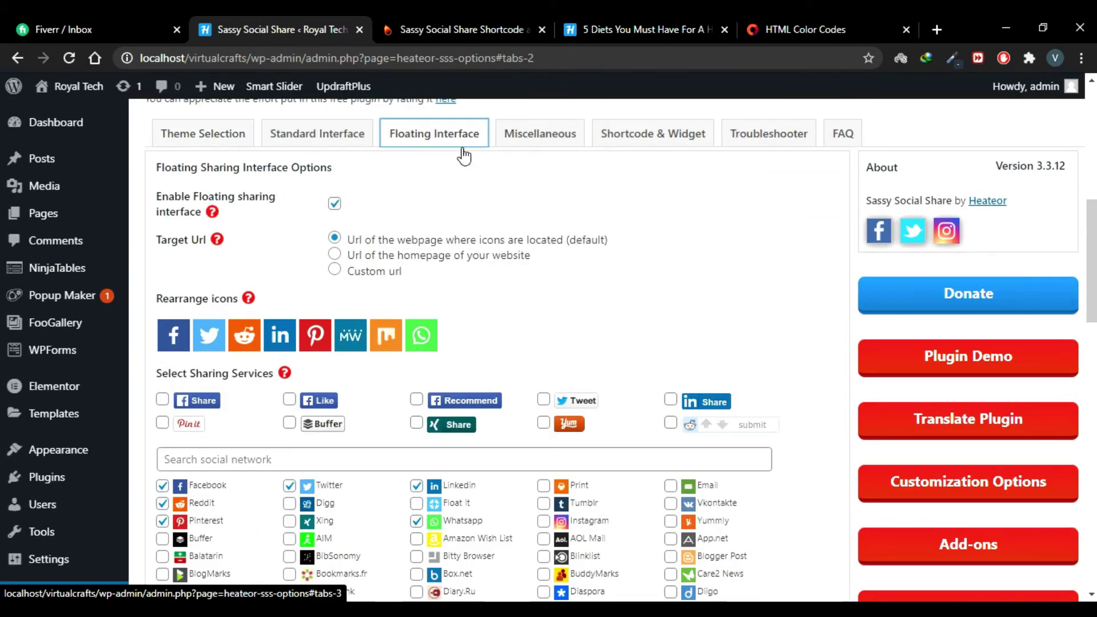
pyautogui.scroll(-1, 546, 243)
pyautogui.scroll(-1, 531, 234)
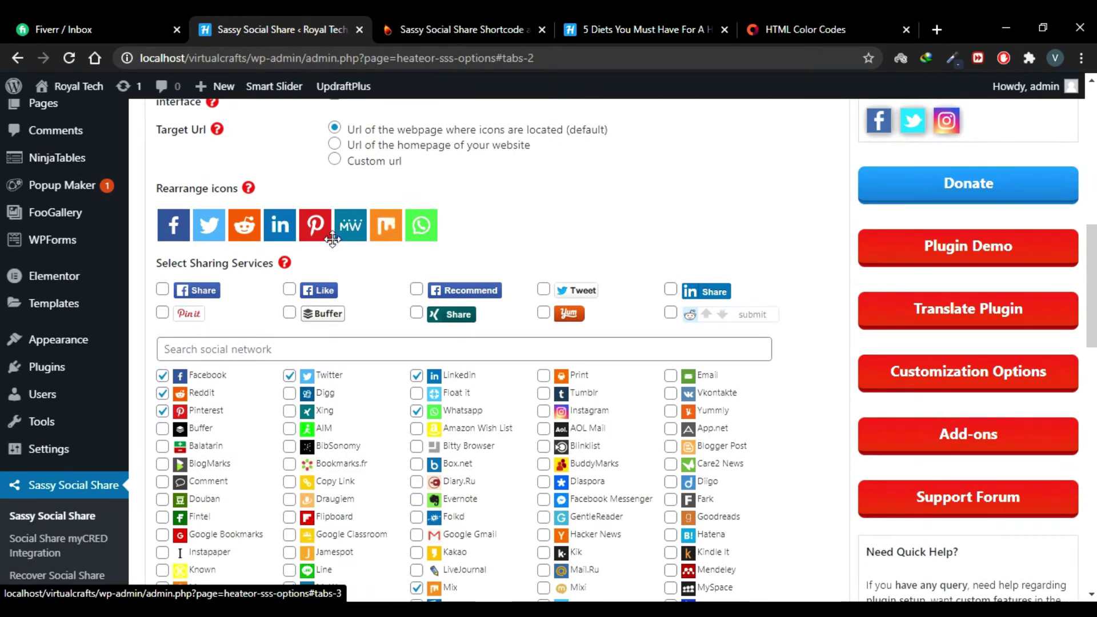
pyautogui.scroll(-1, 221, 345)
pyautogui.click(162, 319)
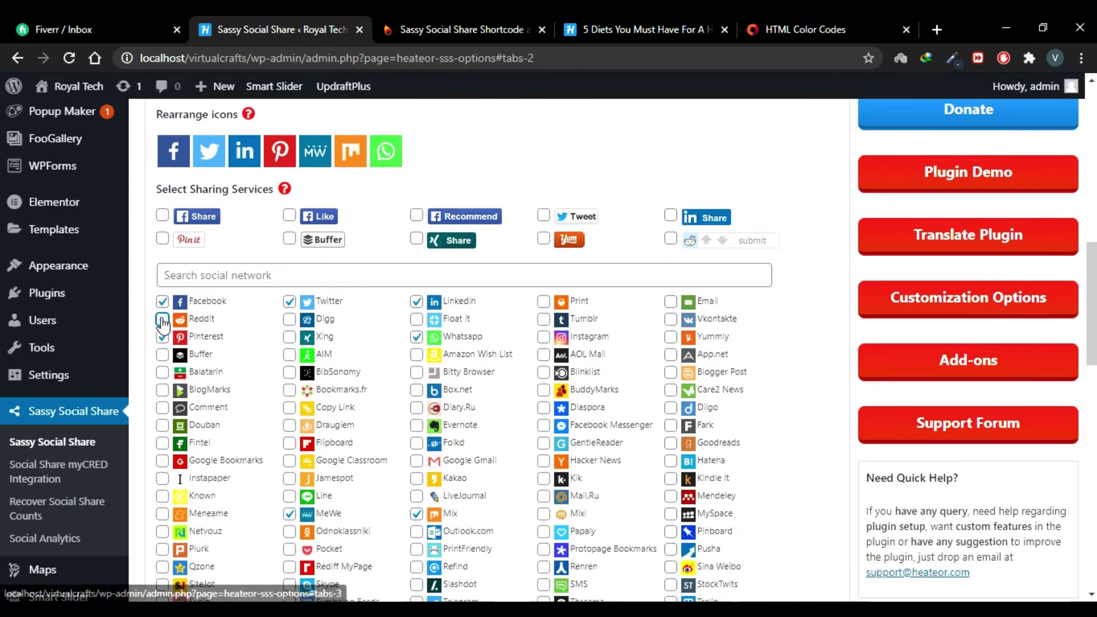
pyautogui.scroll(2, 252, 315)
pyautogui.moveTo(245, 285); pyautogui.dragTo(407, 291)
# Review the floating interface's alignment, offset and placement options, and save the plugin settings
pyautogui.scroll(-15, 407, 288)
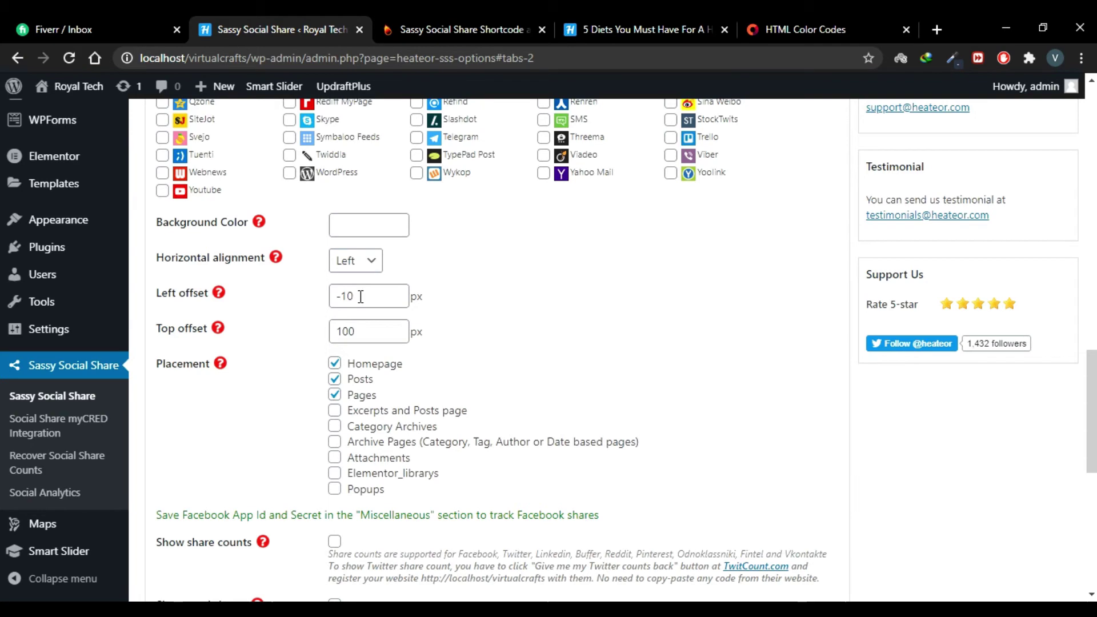
pyautogui.scroll(-5, 313, 342)
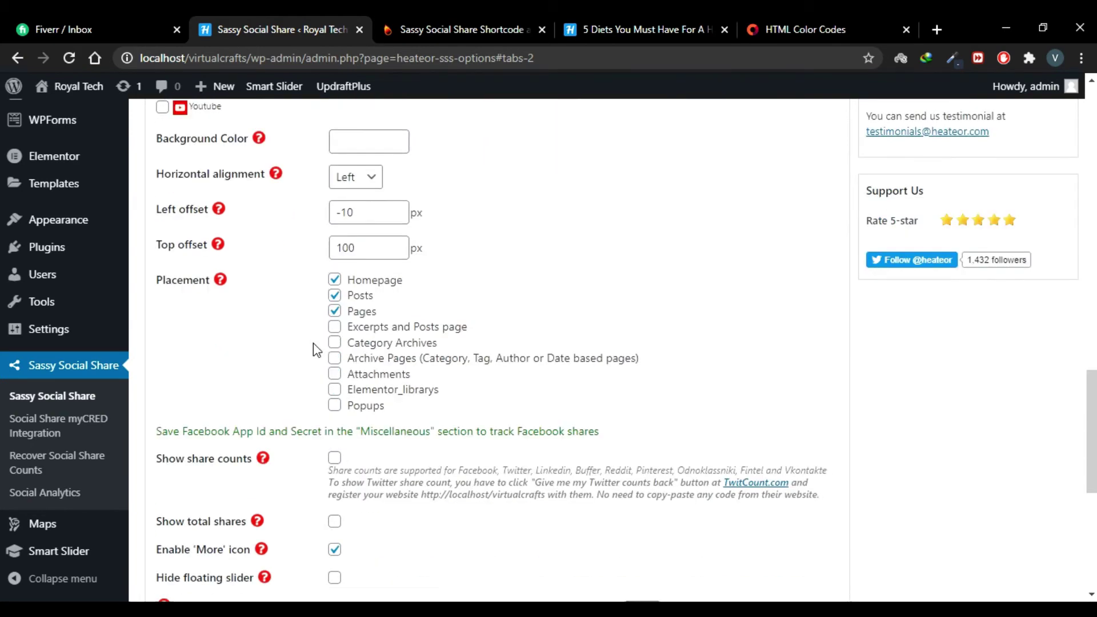
pyautogui.click(192, 571)
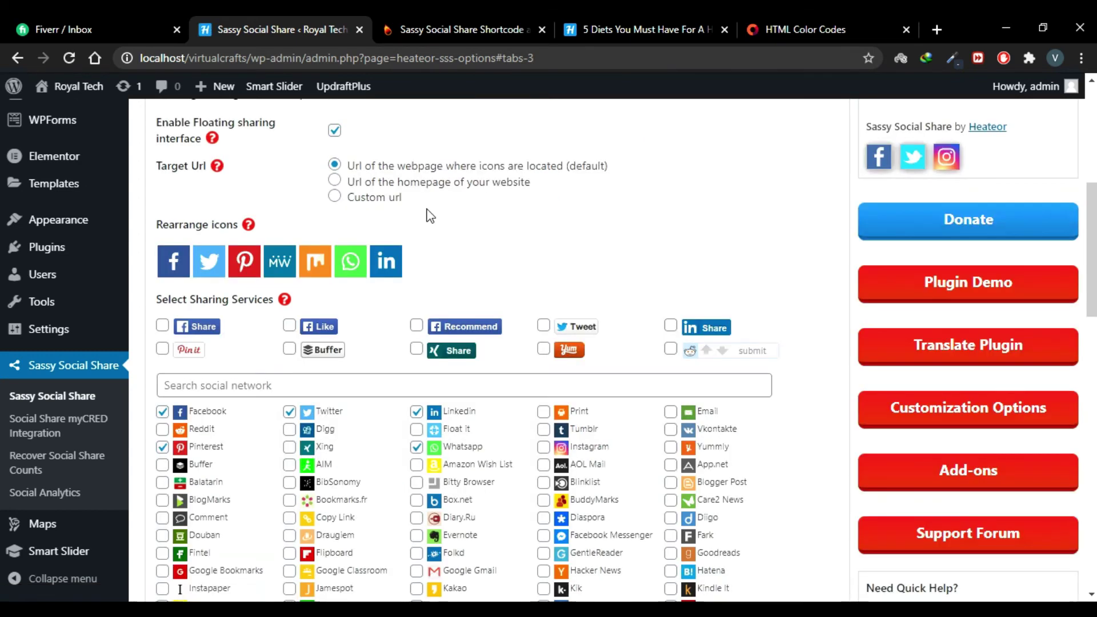
# Reload the blog post and check the floating share icons while moving through its content
pyautogui.click(617, 23)
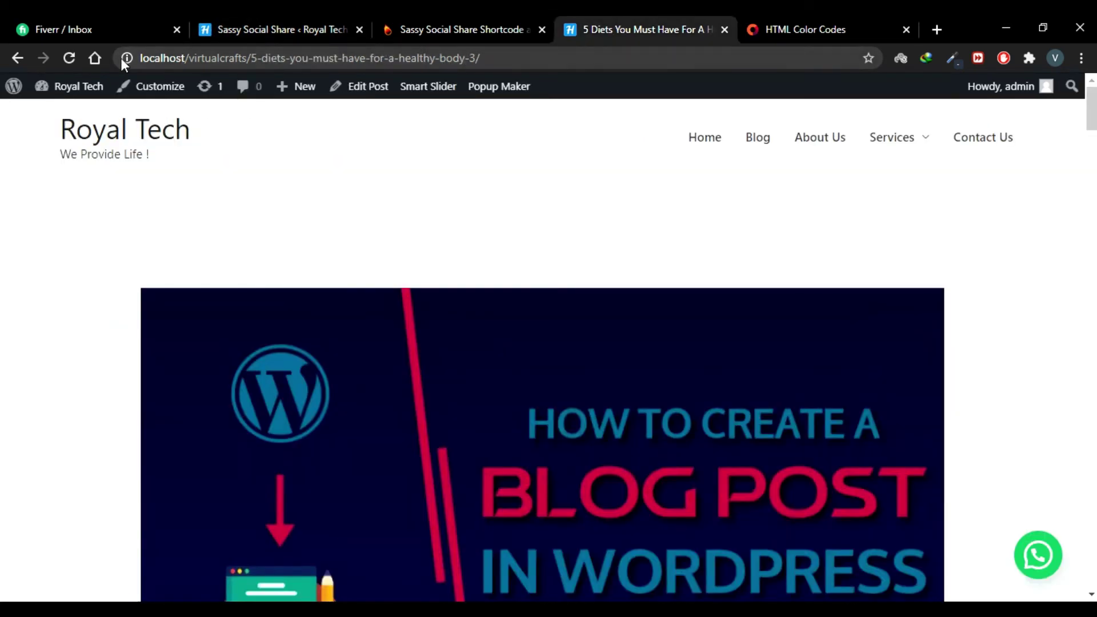
pyautogui.click(76, 58)
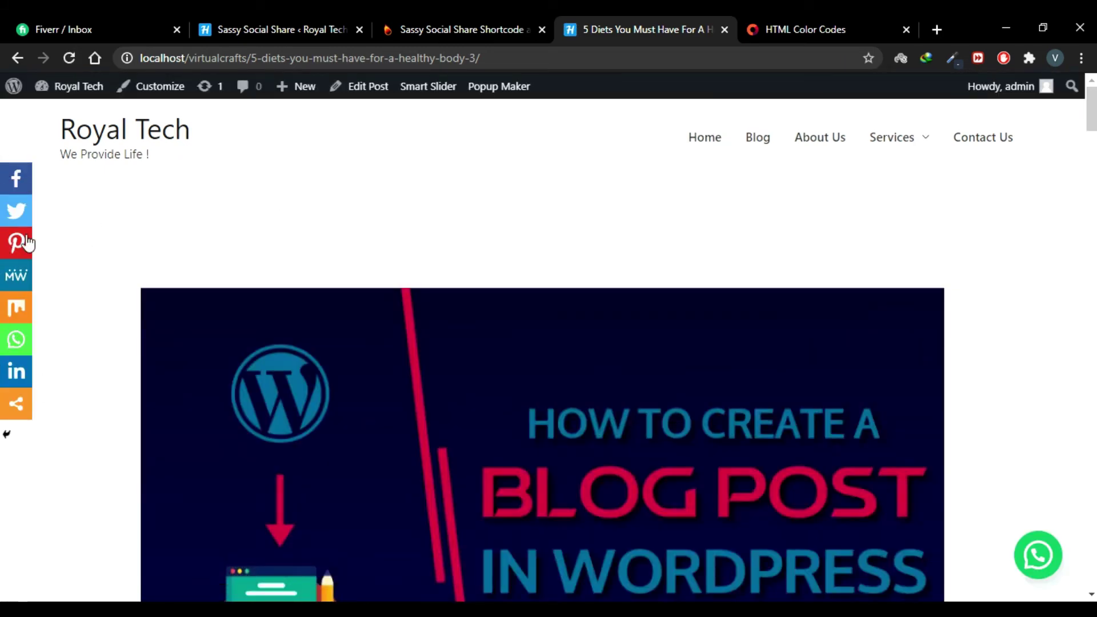
pyautogui.scroll(-8, 220, 353)
pyautogui.scroll(-5, 225, 362)
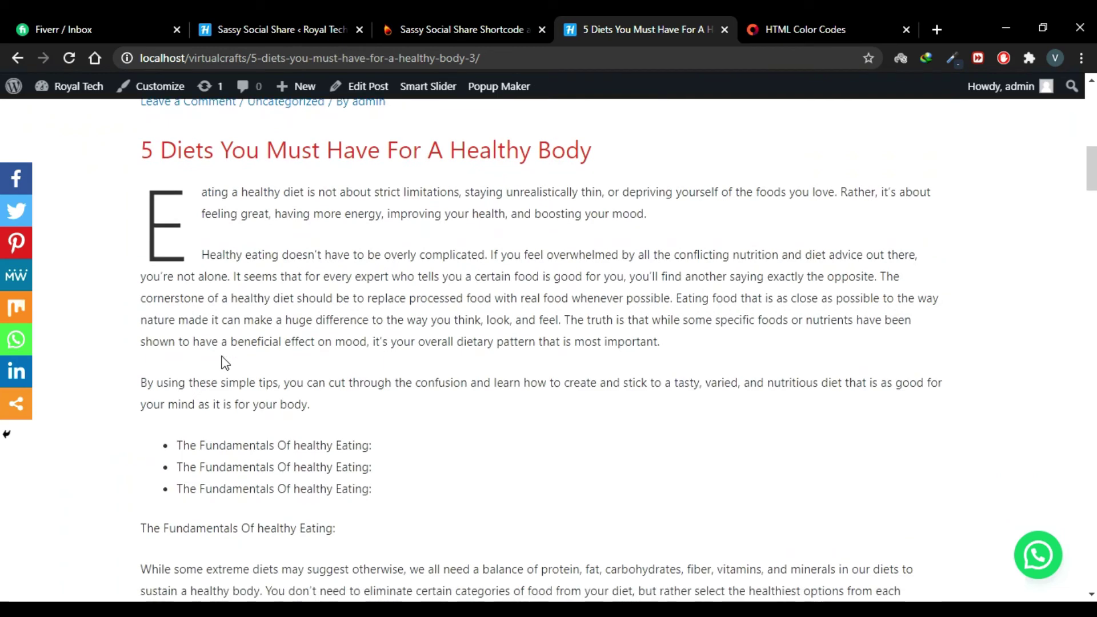
pyautogui.scroll(-4, 223, 360)
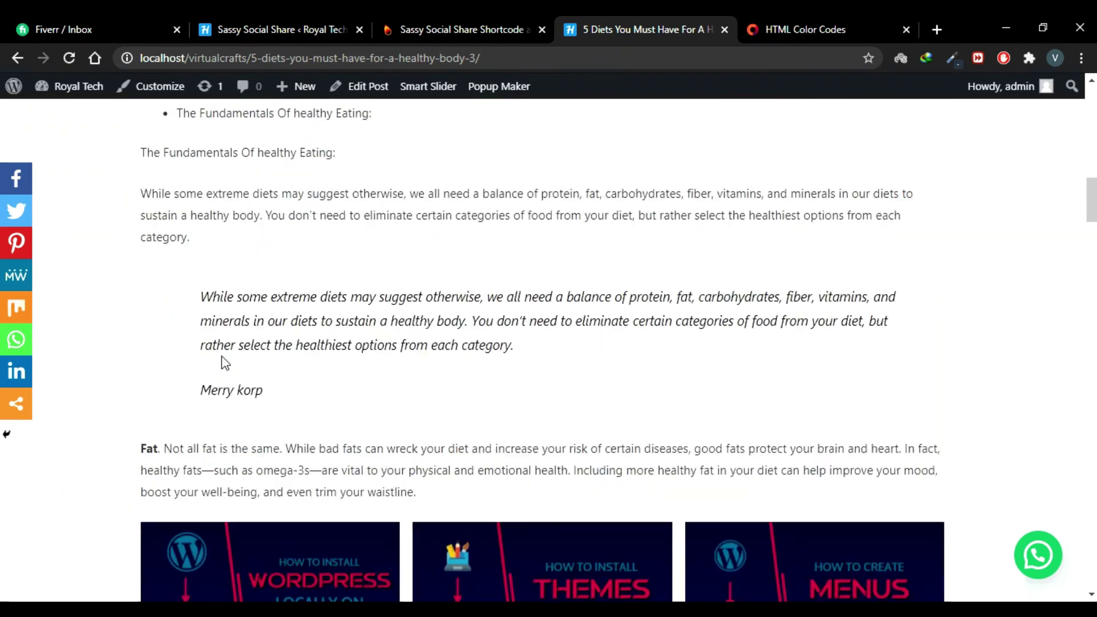
pyautogui.scroll(3, 220, 372)
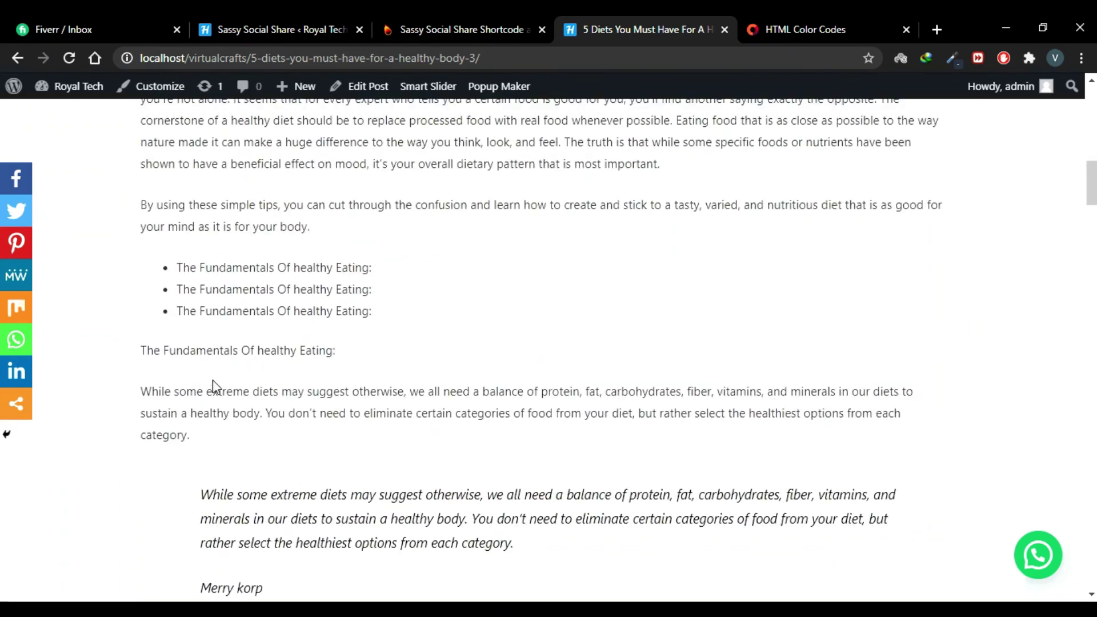
# Collapse and expand the floating share bar on the post, and check it near the beginning of the article
pyautogui.click(7, 437)
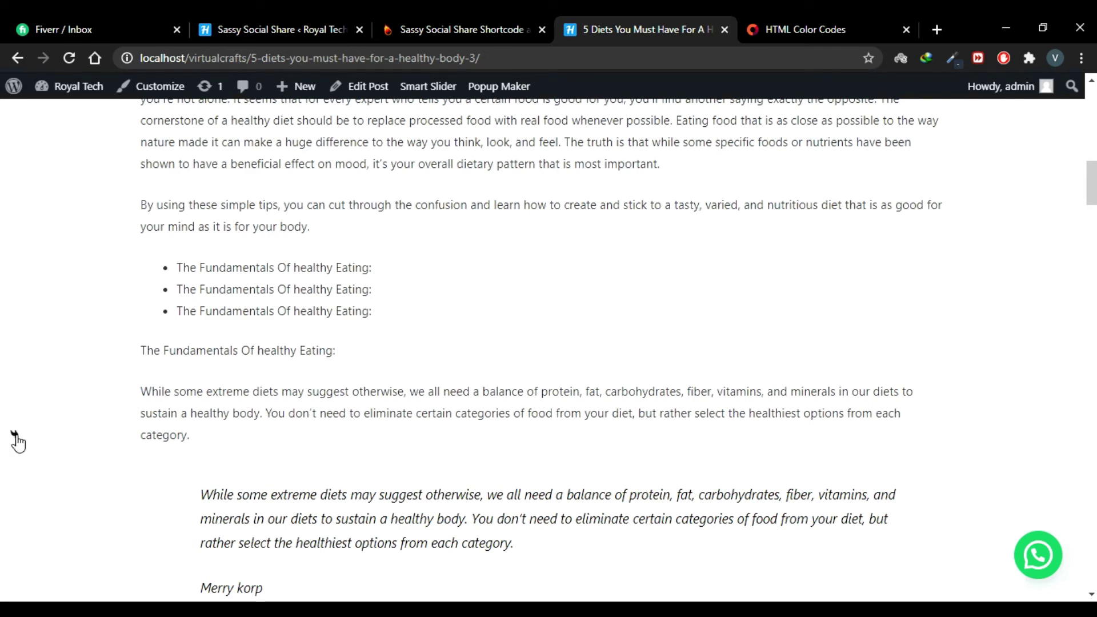
pyautogui.click(15, 435)
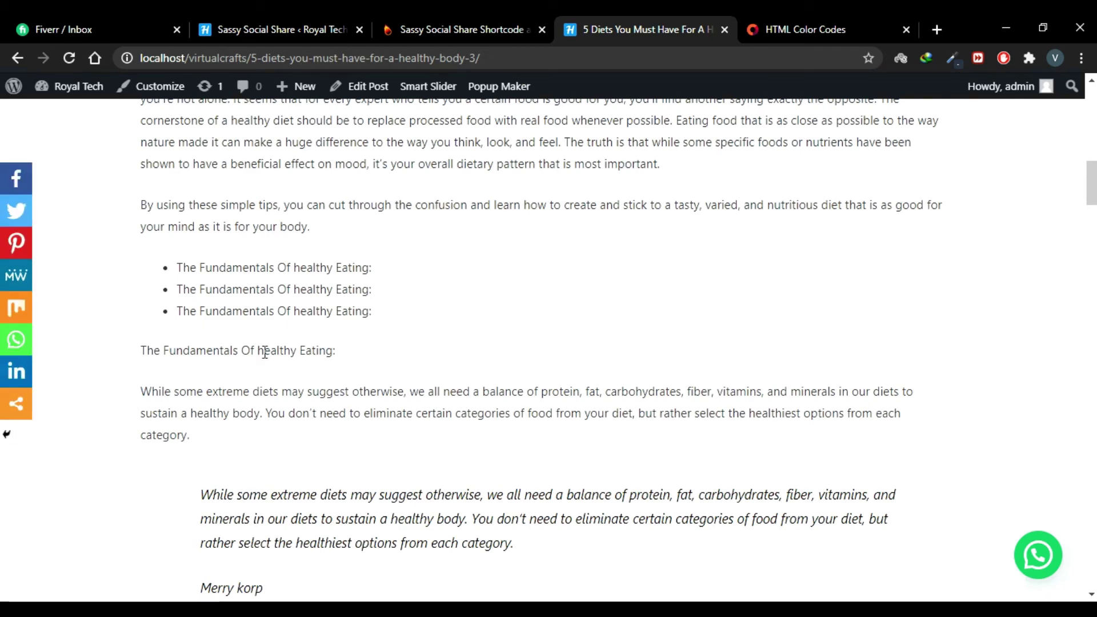
pyautogui.scroll(2, 264, 351)
pyautogui.scroll(4, 264, 351)
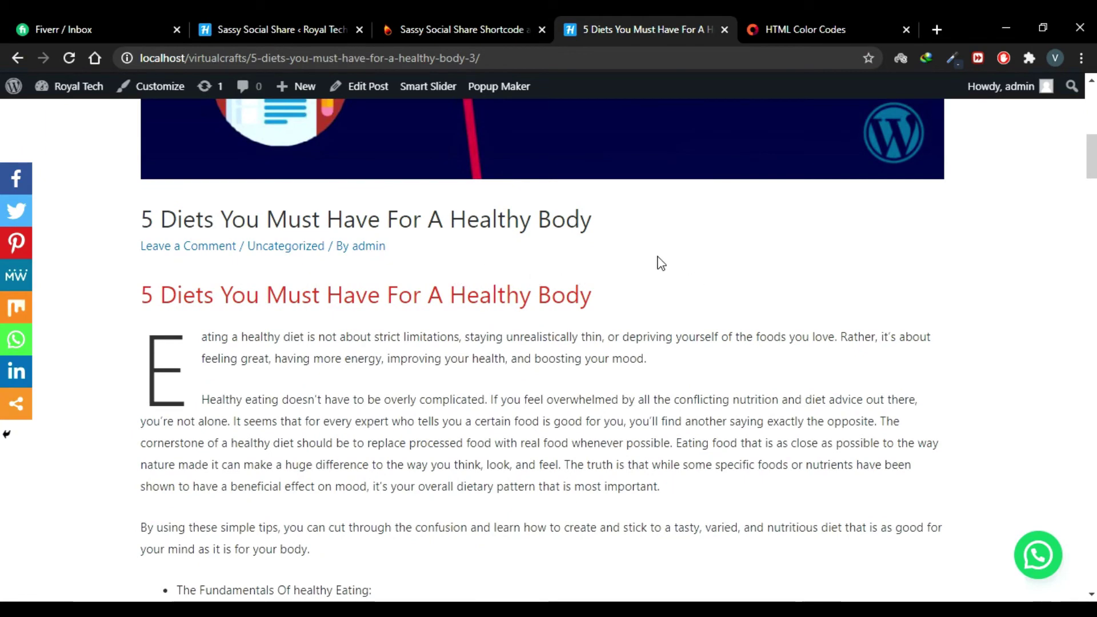
pyautogui.scroll(5, 568, 254)
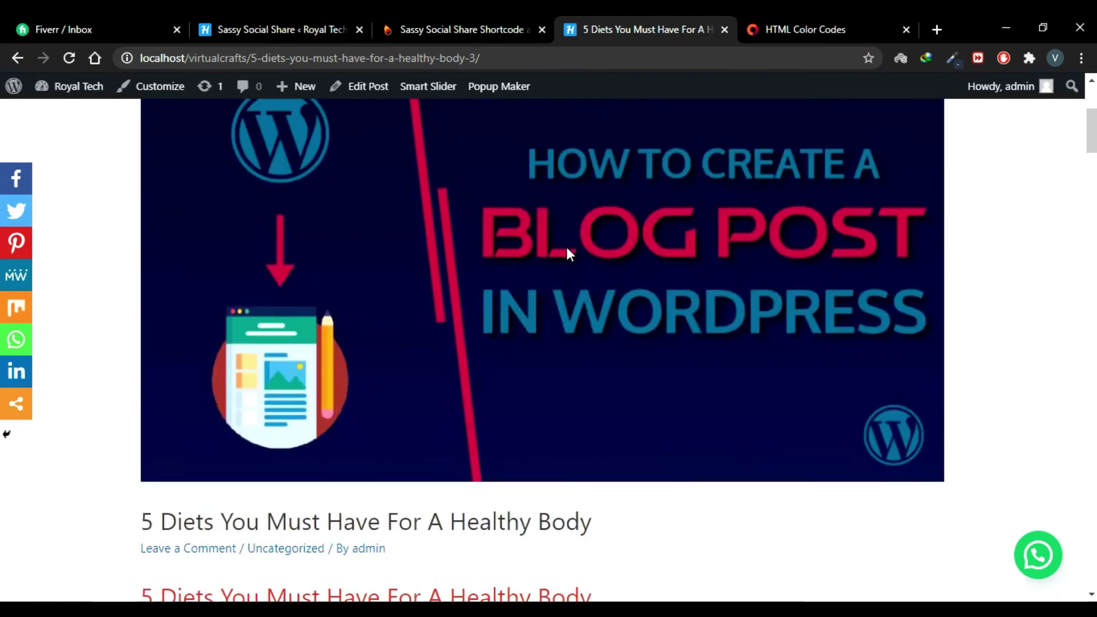
# Set the floating interface's horizontal alignment to Right and save the plugin settings
pyautogui.click(280, 26)
pyautogui.scroll(-12, 434, 320)
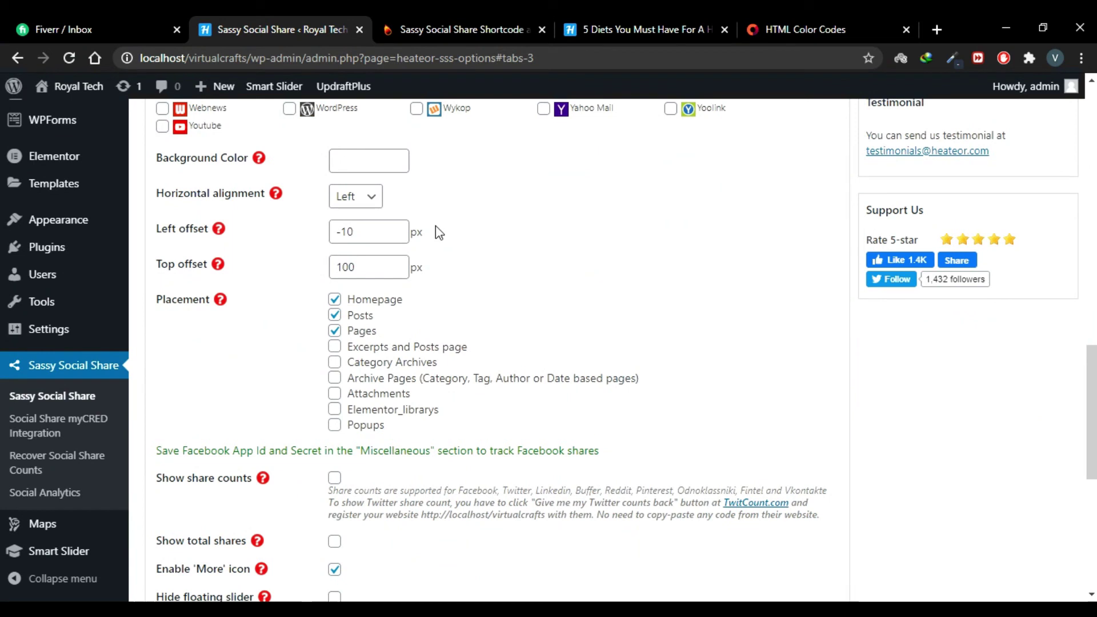
pyautogui.click(374, 199)
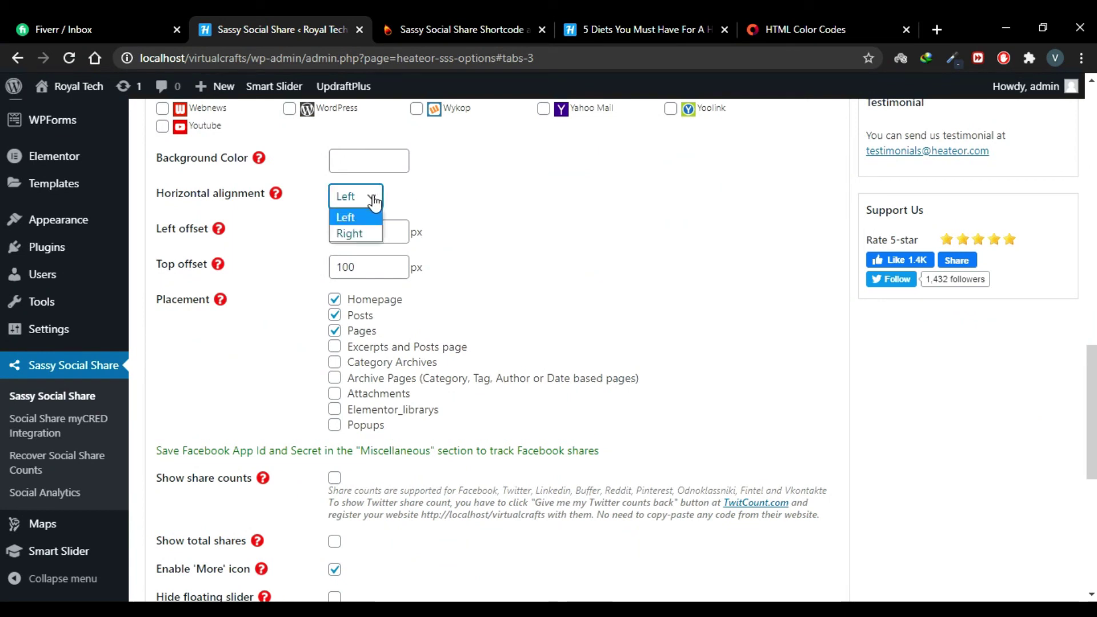
pyautogui.click(372, 201)
pyautogui.click(371, 201)
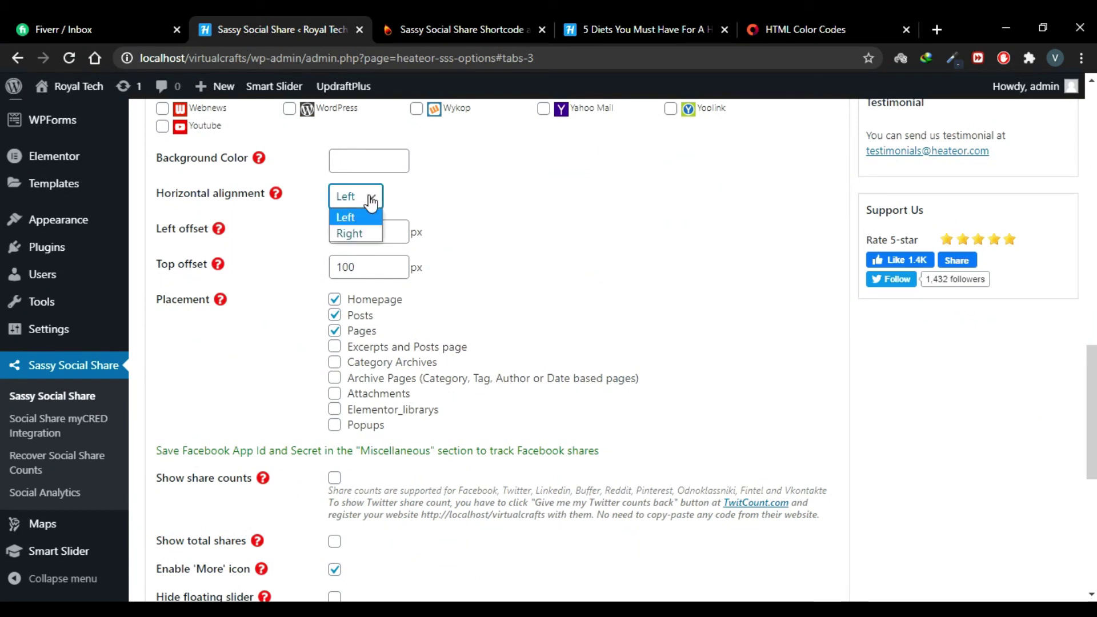
pyautogui.click(362, 226)
pyautogui.scroll(-6, 483, 254)
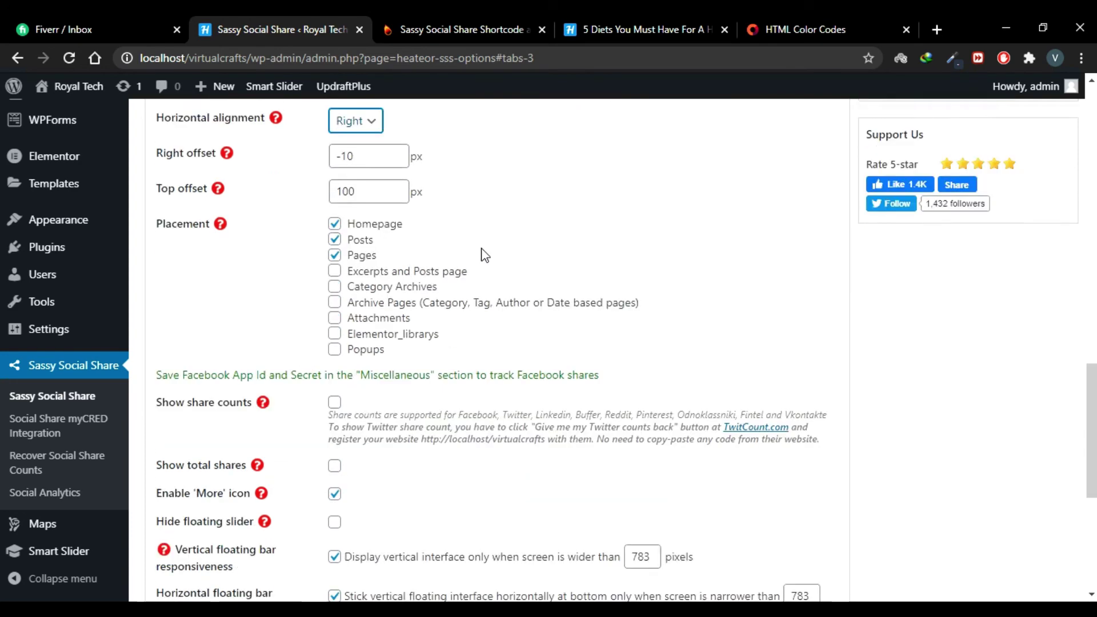
pyautogui.click(203, 484)
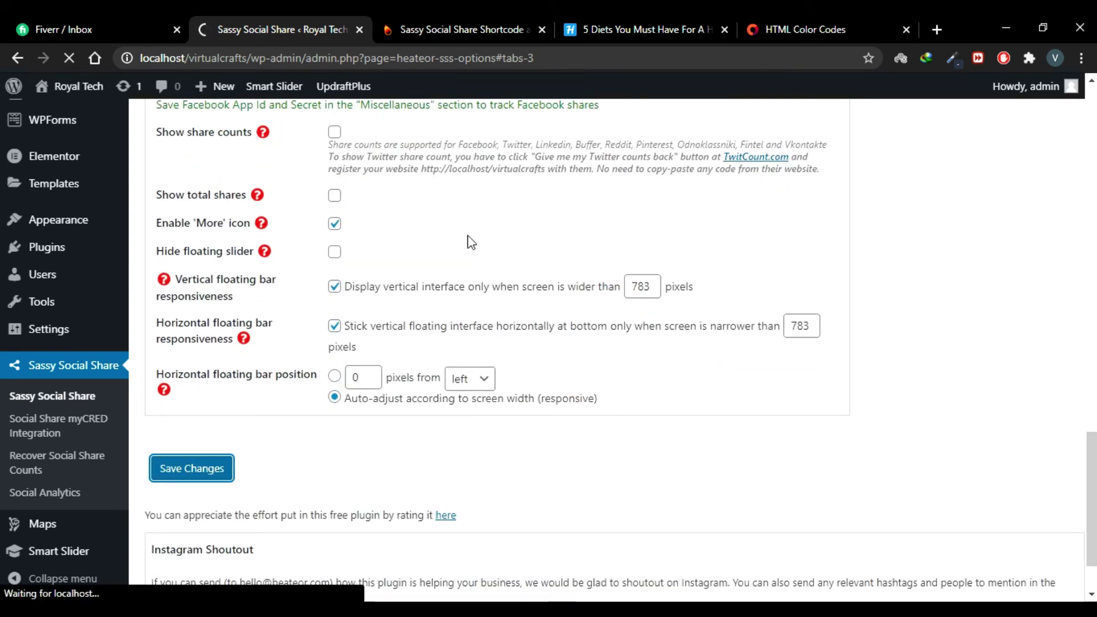
# Reload the blog post to check the floating icons' position, and return to the floating interface's alignment and offset settings
pyautogui.click(640, 20)
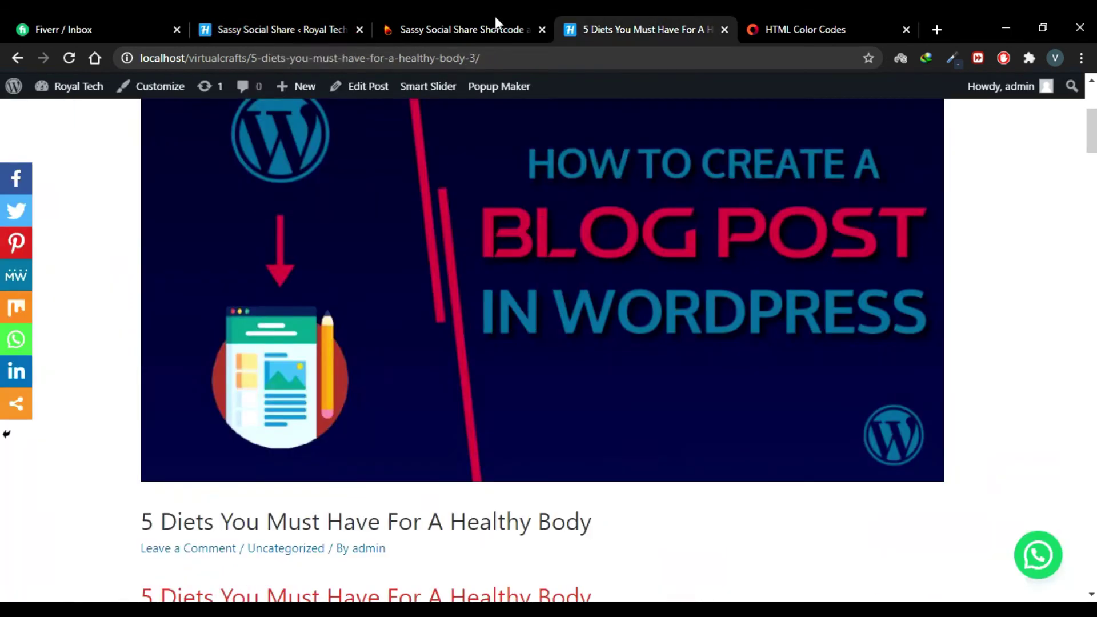
pyautogui.click(69, 58)
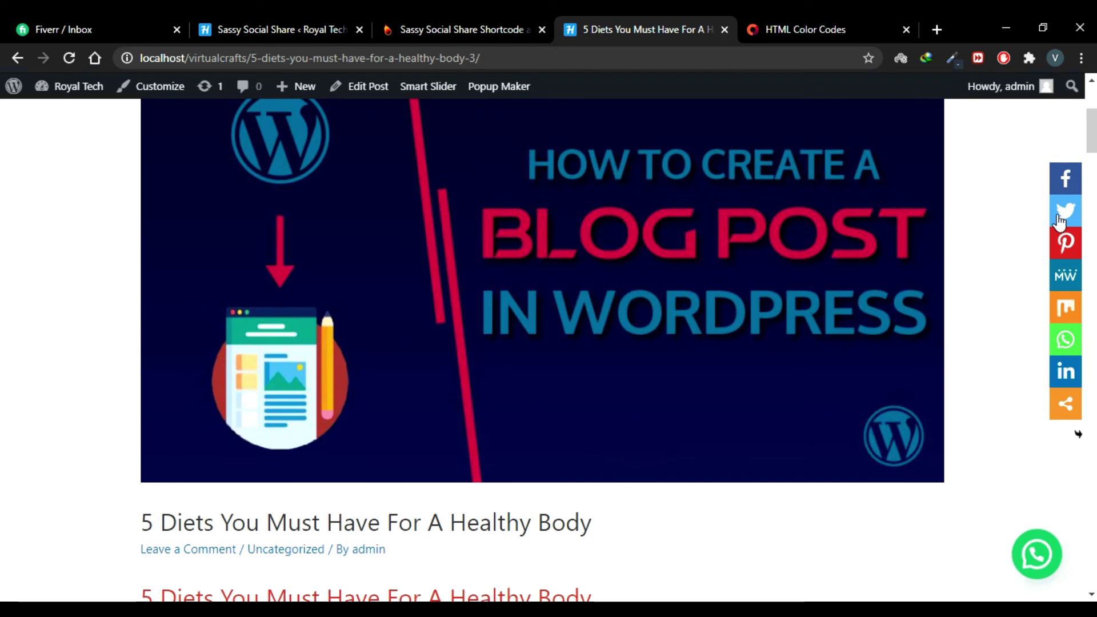
pyautogui.click(239, 23)
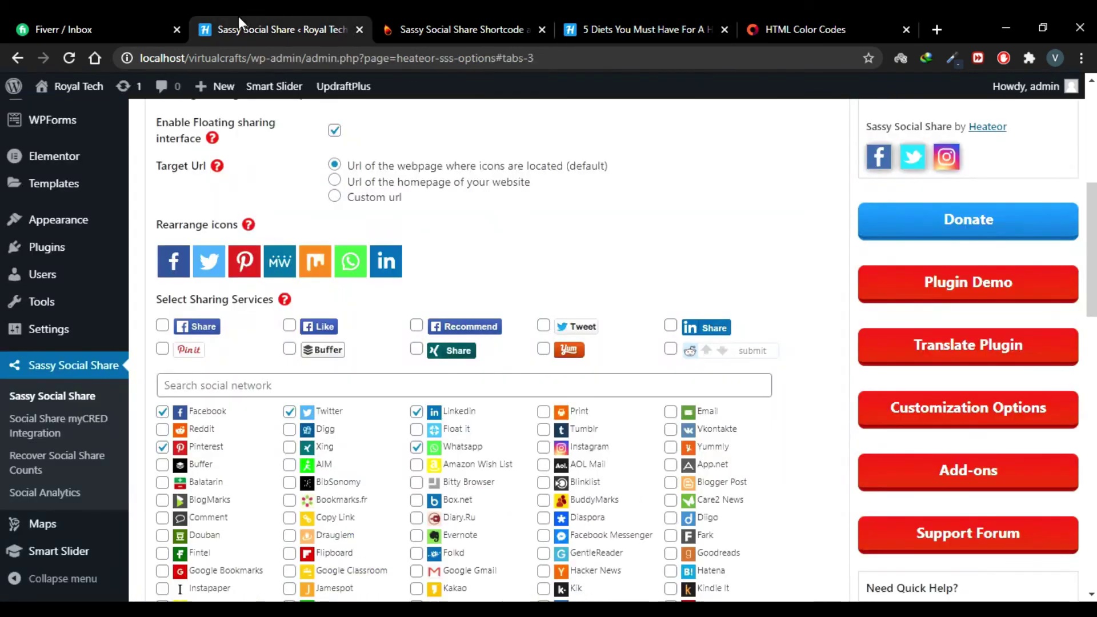
pyautogui.scroll(-12, 428, 374)
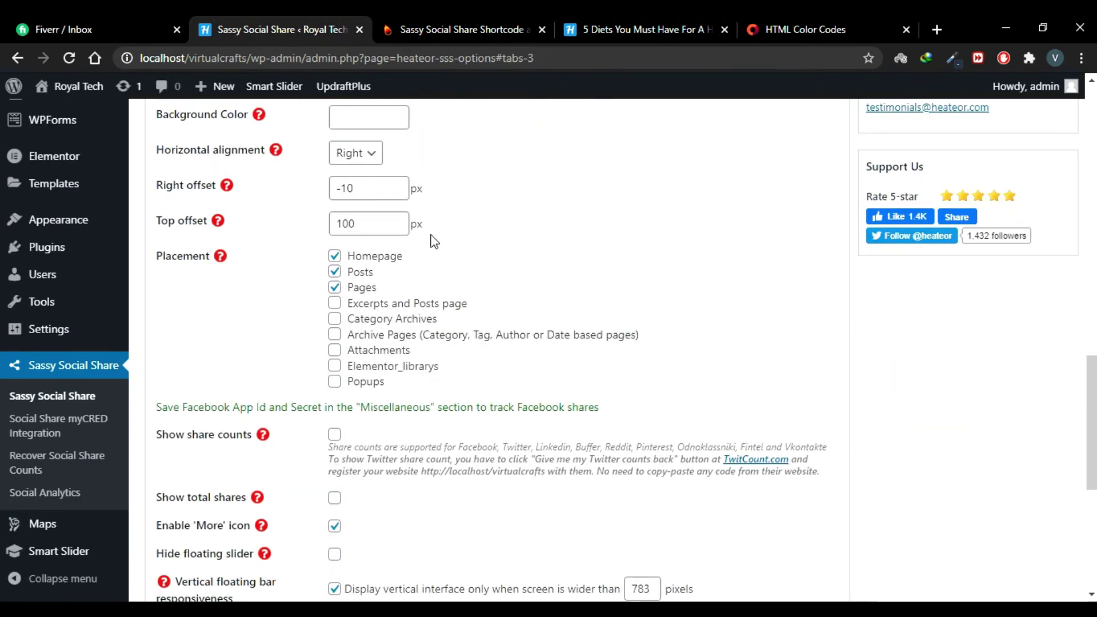
# Set the floating interface's horizontal alignment to Left and its left offset to 0 px, and save the plugin settings
pyautogui.scroll(2, 434, 241)
pyautogui.click(375, 278)
pyautogui.click(364, 297)
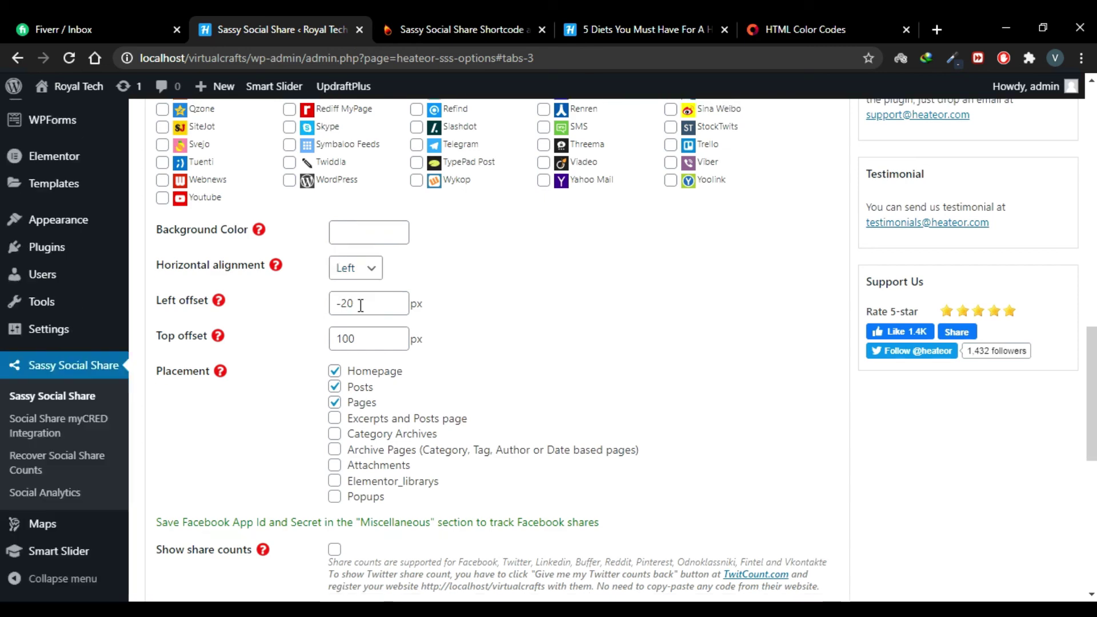
pyautogui.moveTo(360, 306); pyautogui.dragTo(319, 309)
pyautogui.press('BackSpace')
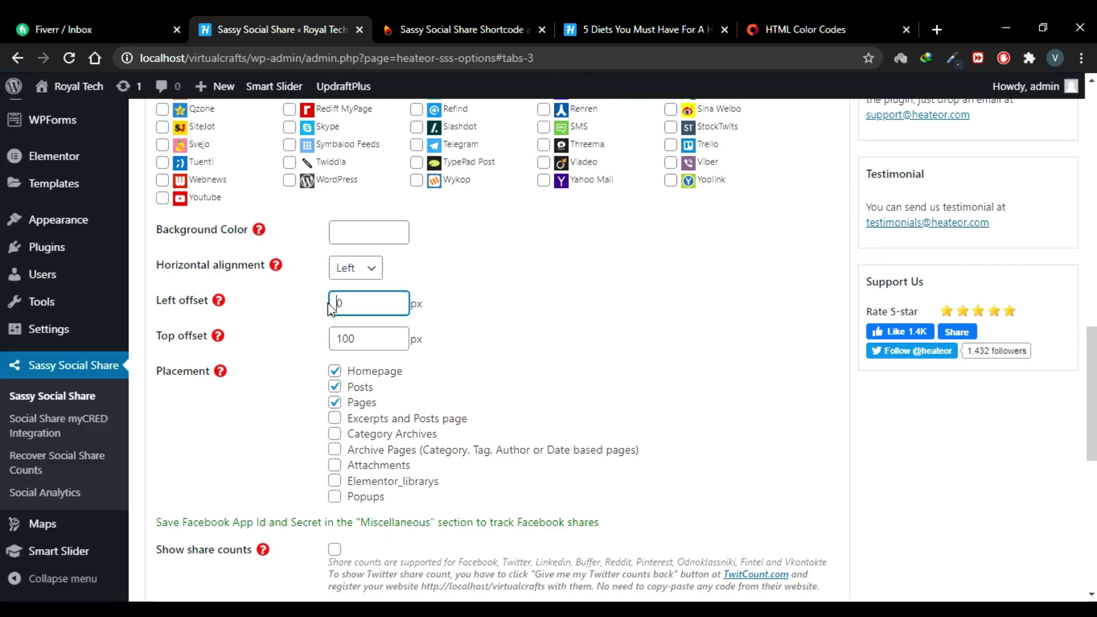
pyautogui.scroll(-6, 379, 489)
pyautogui.click(201, 525)
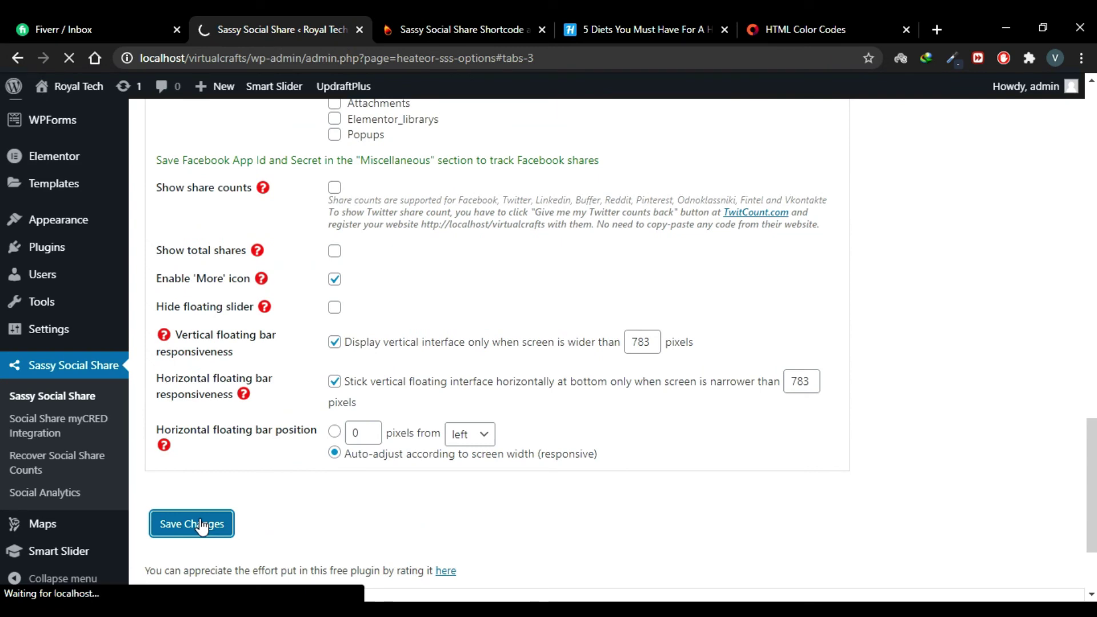
# Reload the blog post to check the left-aligned floating icons, and go back to the left offset setting of the floating interface
pyautogui.click(629, 25)
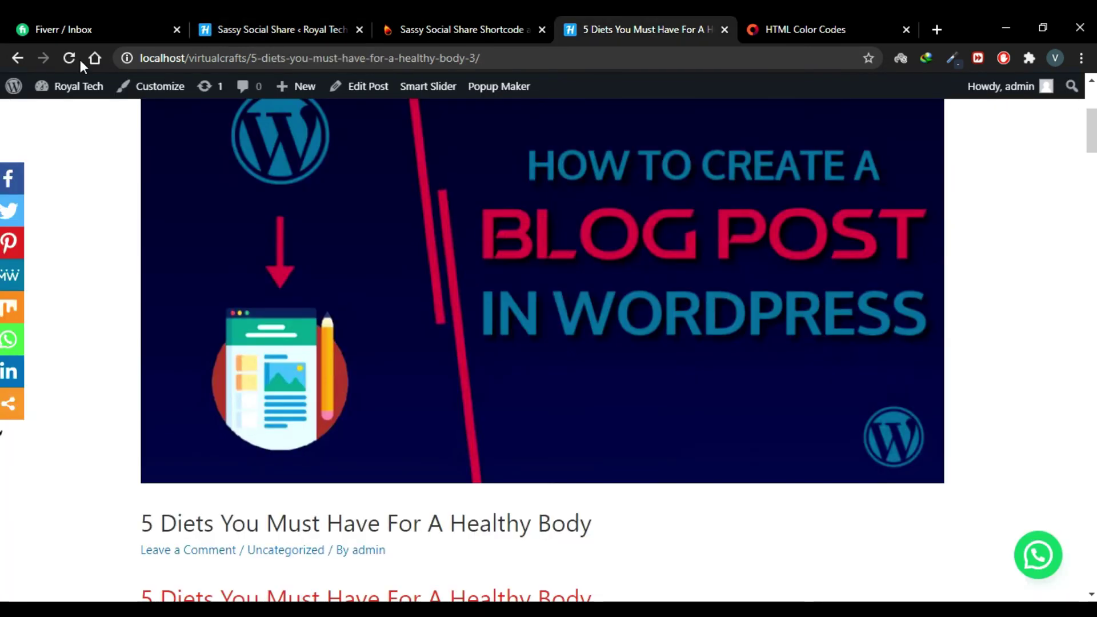
pyautogui.click(74, 56)
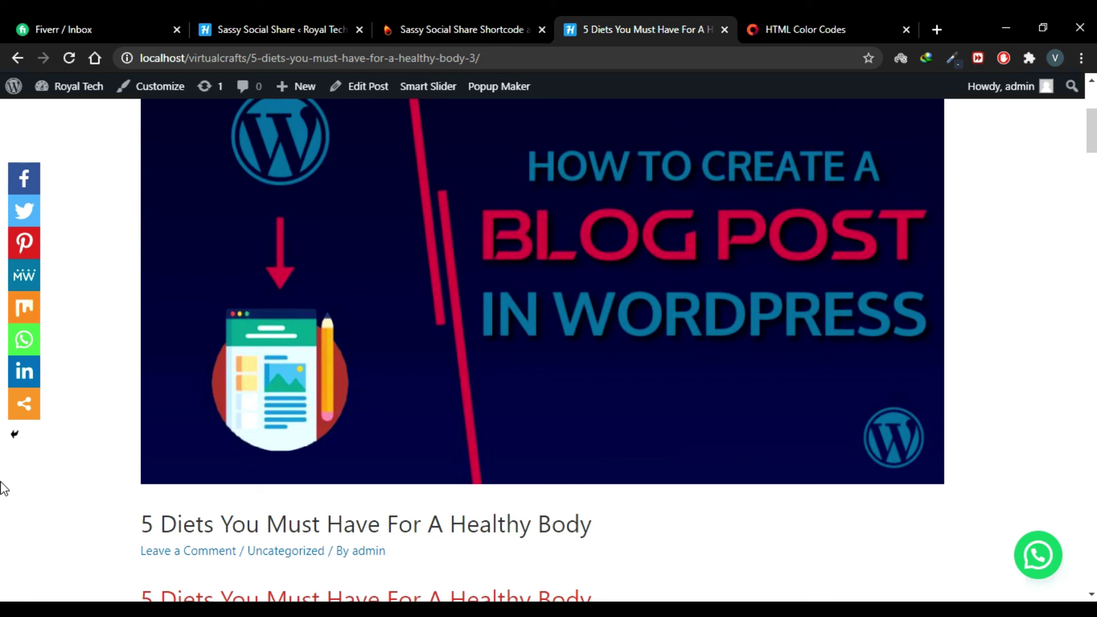
pyautogui.click(323, 25)
pyautogui.scroll(-9, 314, 293)
pyautogui.scroll(-2, 318, 298)
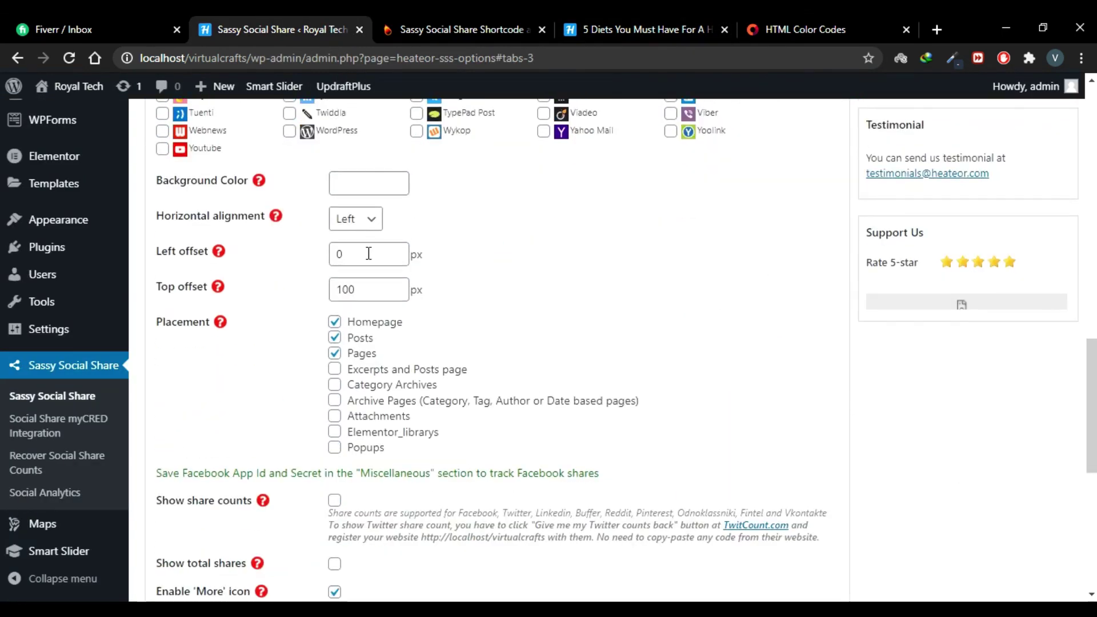
# Review the floating interface's share count, 'More' icon, slider and responsiveness options, and return to its icon arrangement and sharing services
pyautogui.scroll(-5, 504, 264)
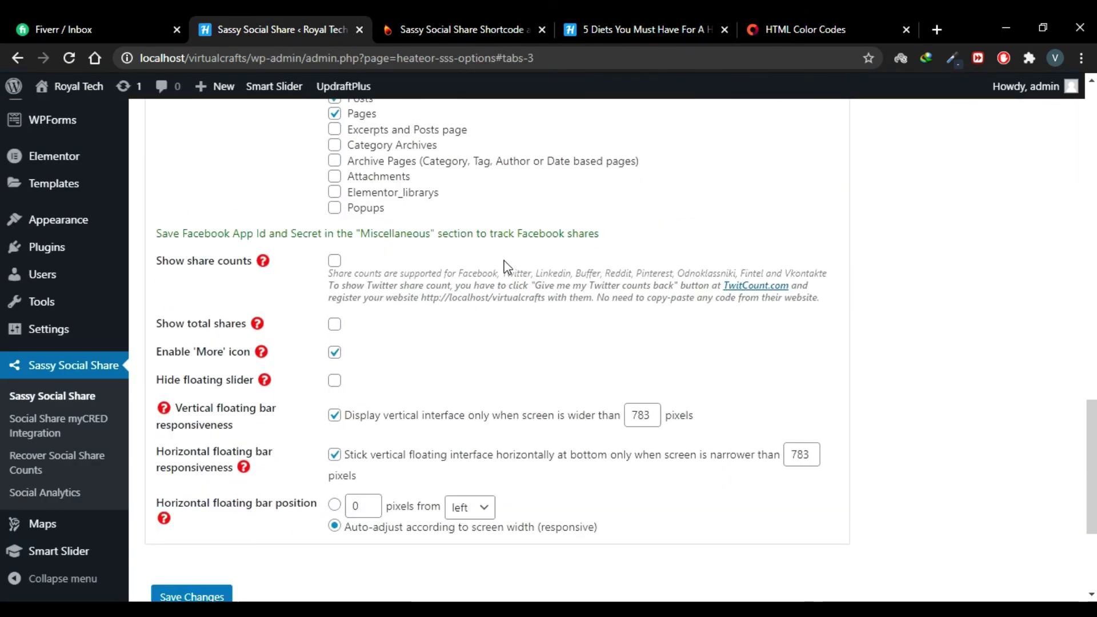
pyautogui.scroll(-1, 504, 264)
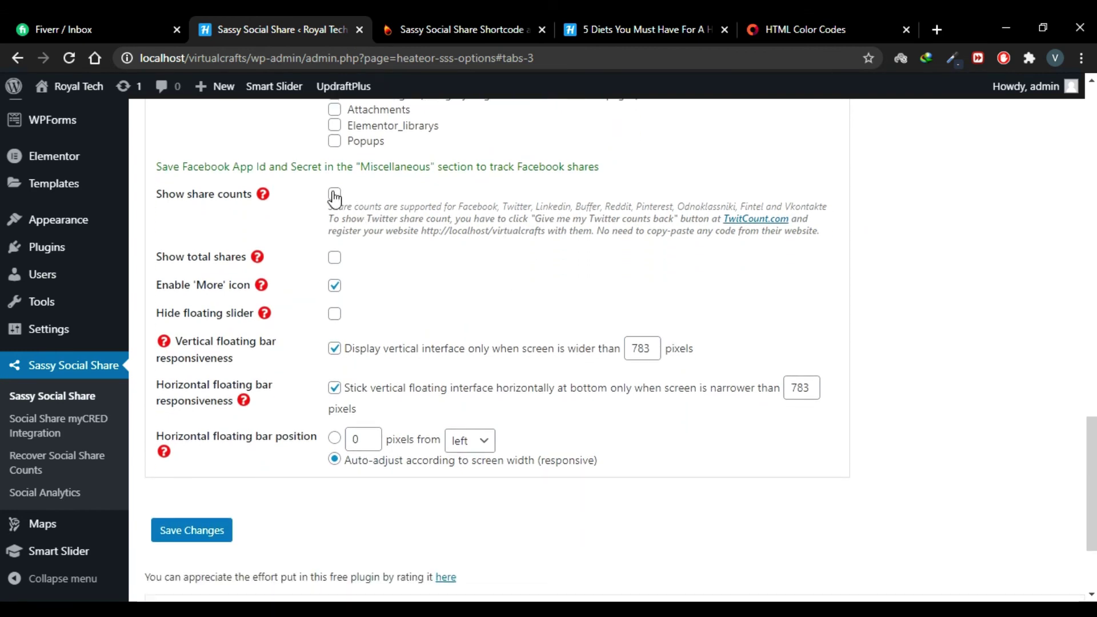
pyautogui.scroll(-3, 372, 257)
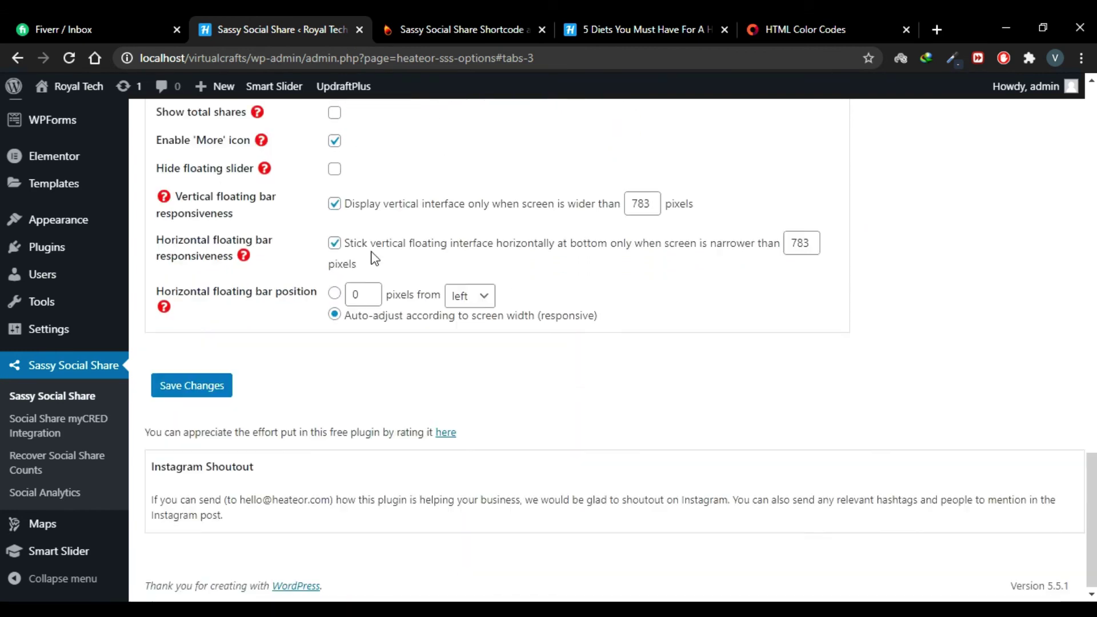
pyautogui.scroll(6, 373, 258)
pyautogui.scroll(20, 372, 257)
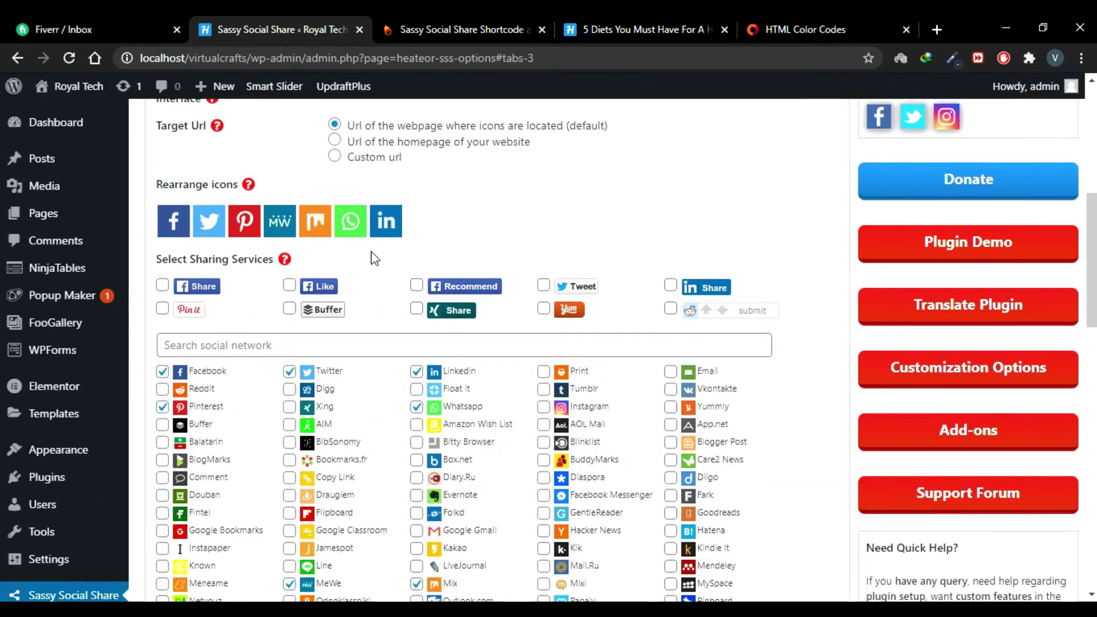